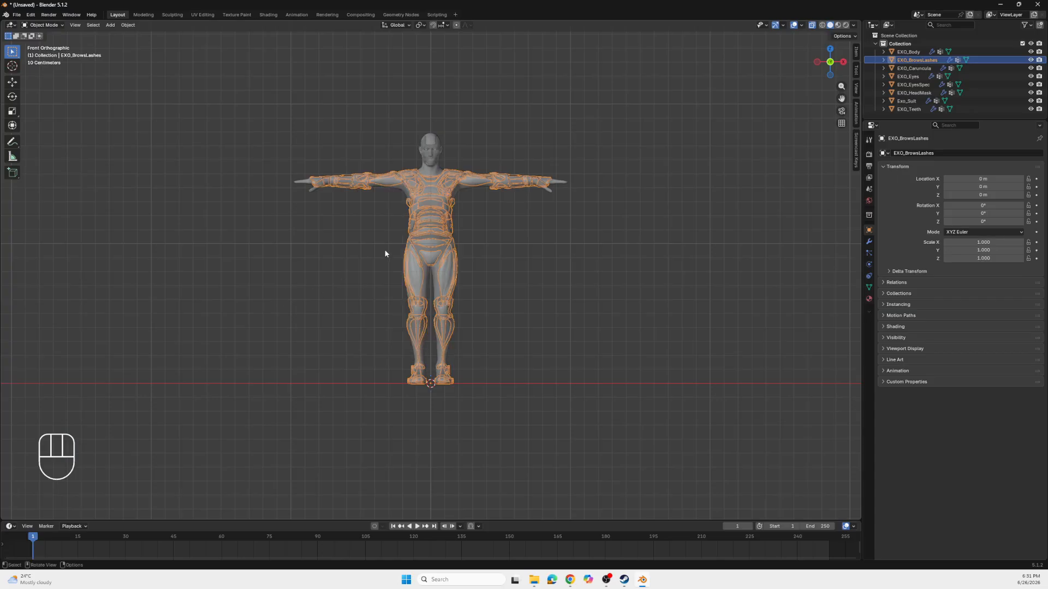
Apply all transforms to the selected EXO_BrowsLashes mesh and clear the selection
key(ctrl+a)
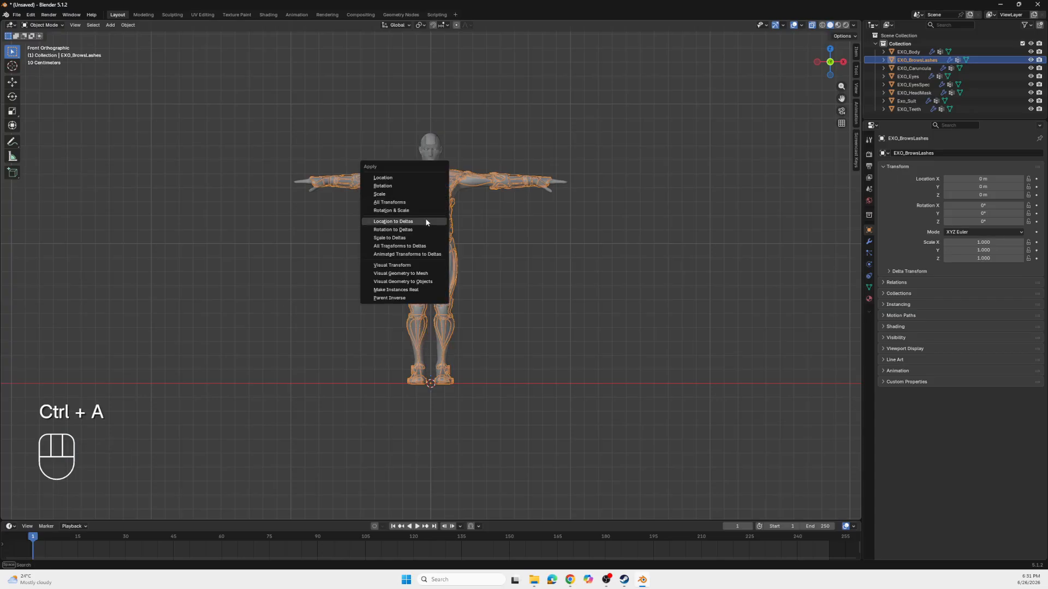
click(420, 202)
click(255, 267)
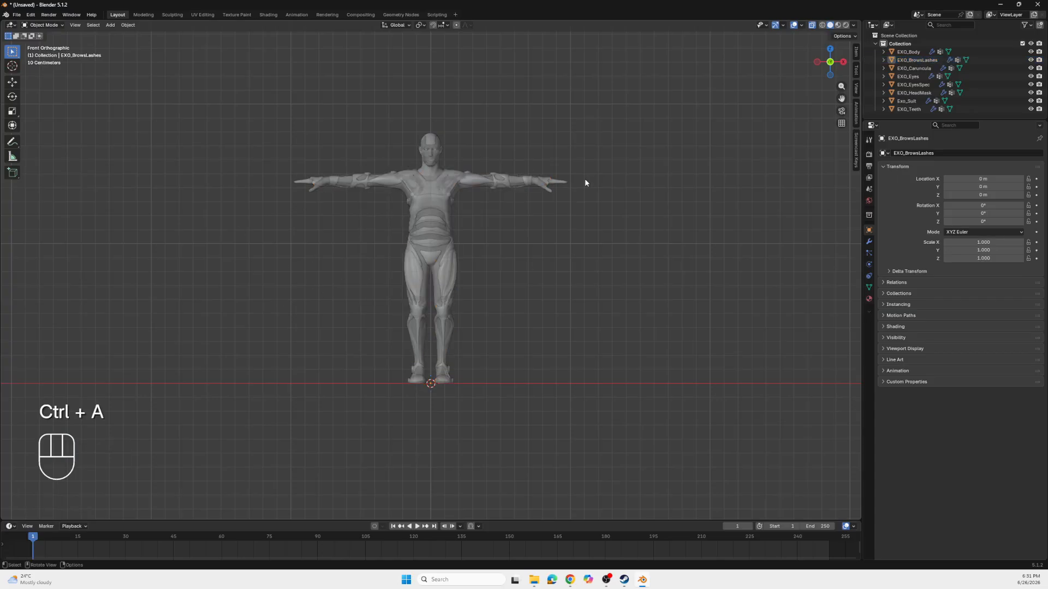
drag(634, 111, 88, 428)
click(286, 402)
drag(599, 127, 182, 416)
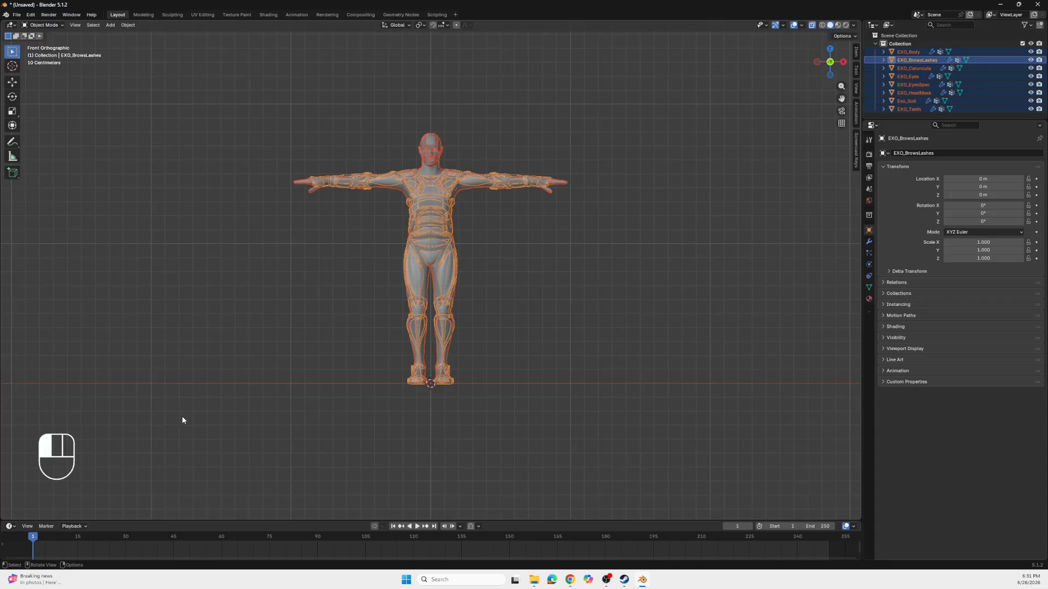
click(182, 415)
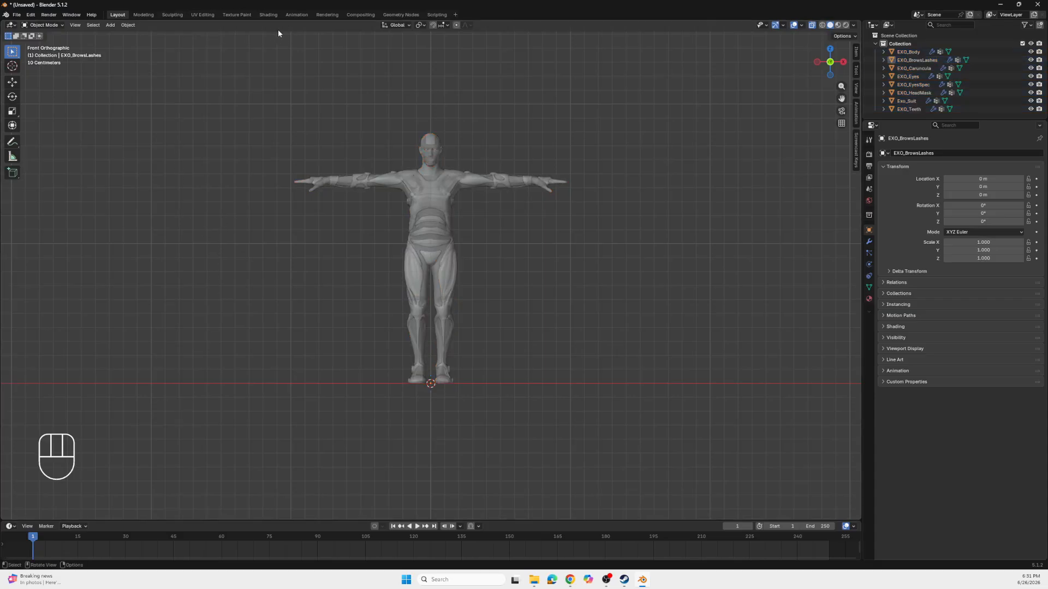
Add a single-bone armature at the world origin
key(shift+a)
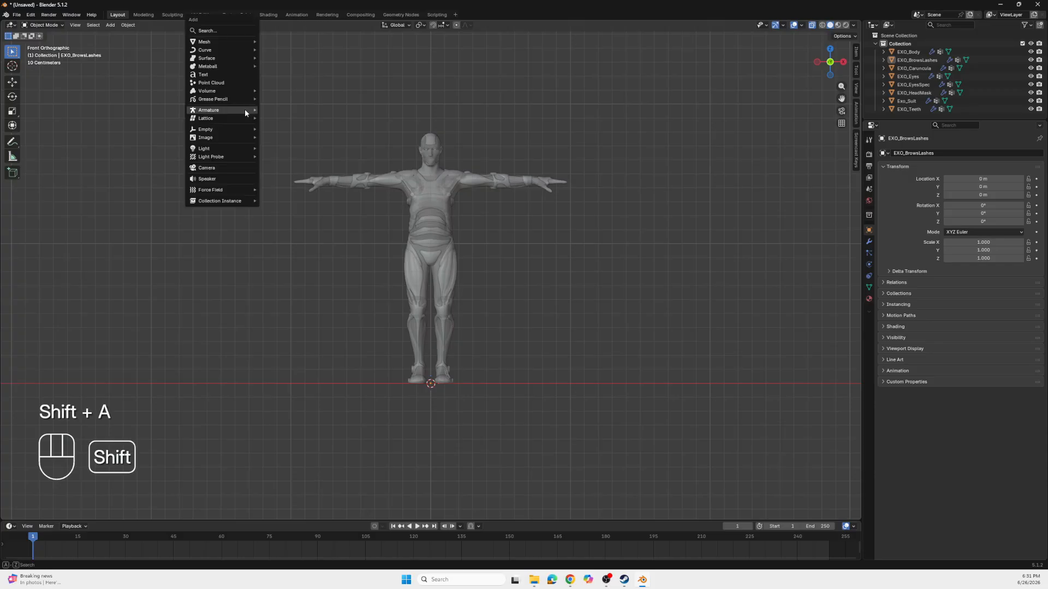
mouse_move(245, 111)
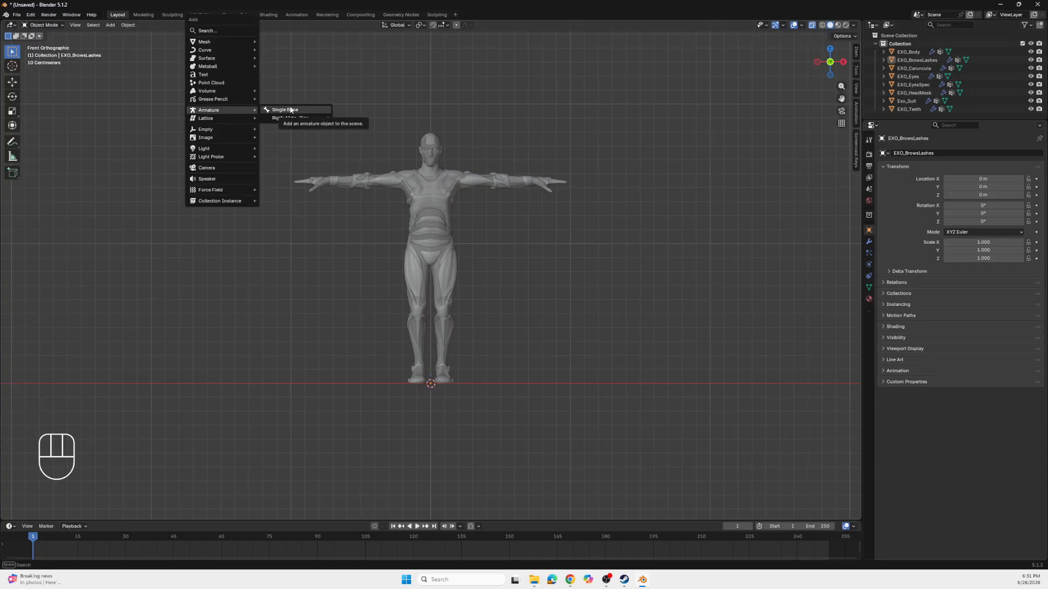
mouse_move(295, 120)
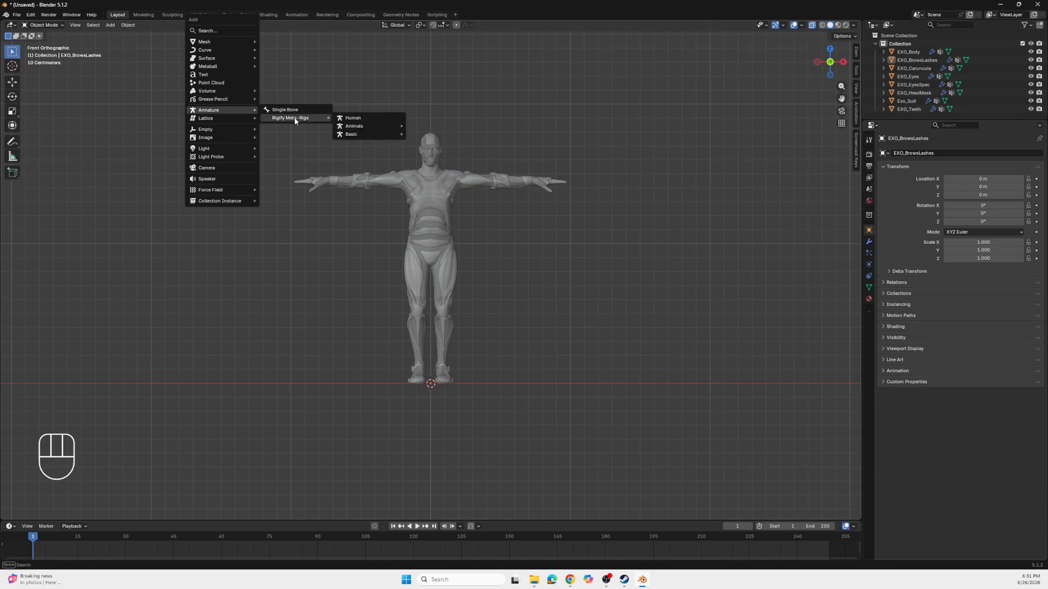
click(303, 110)
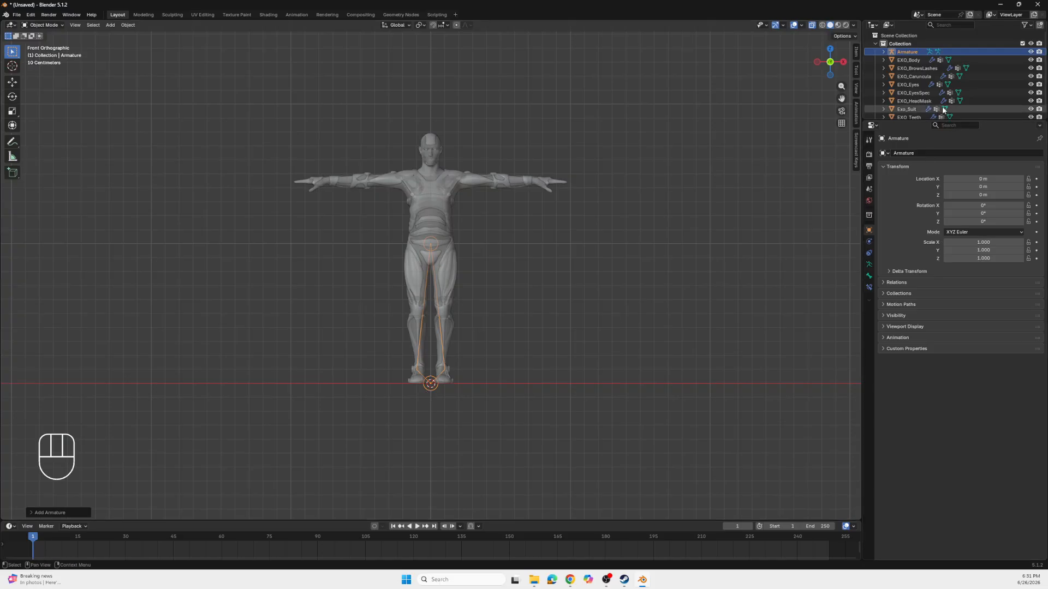
Preview the character in Material Preview shading and return to Solid shading
click(838, 26)
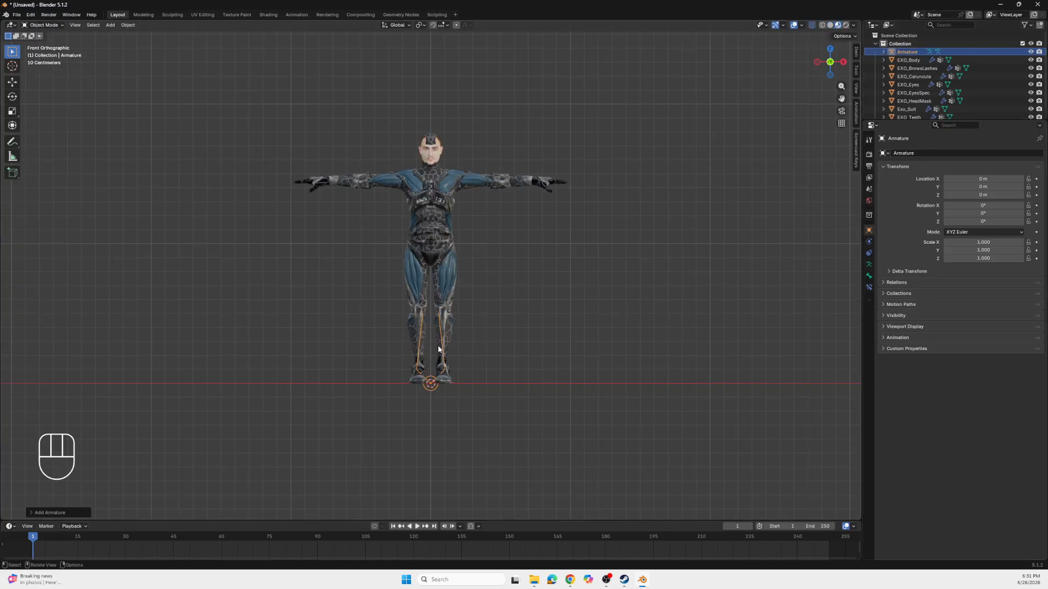
click(830, 25)
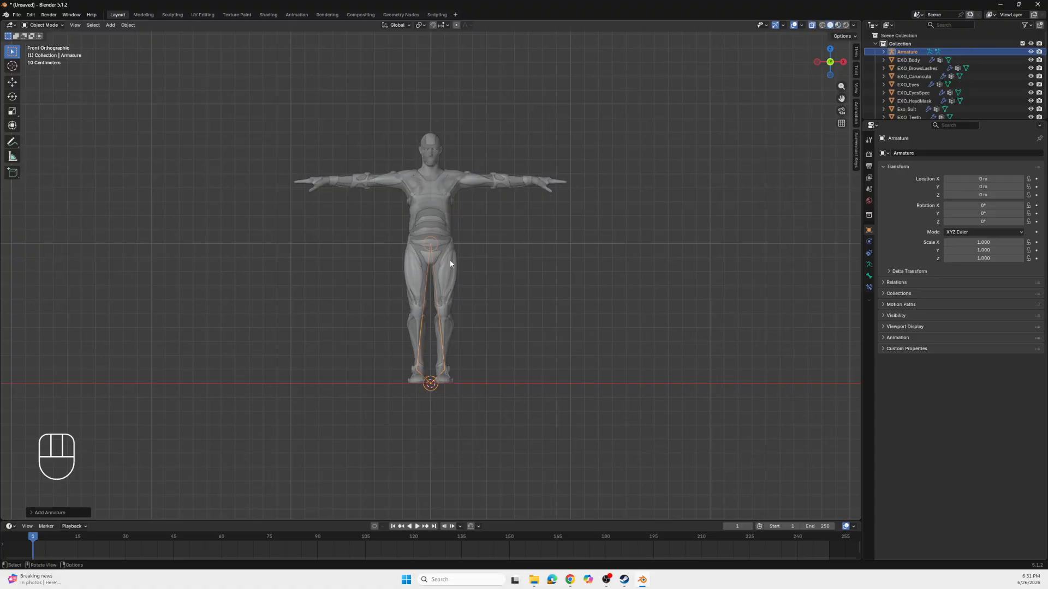
Select the new armature instead of the character meshes overlapping it
click(428, 240)
click(432, 289)
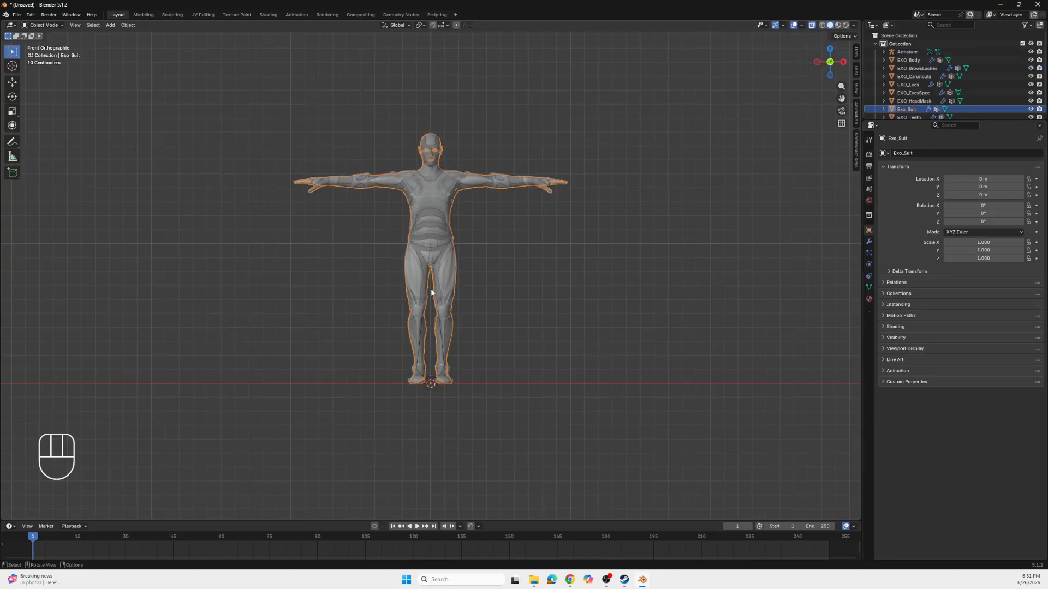
click(436, 244)
click(432, 246)
click(431, 249)
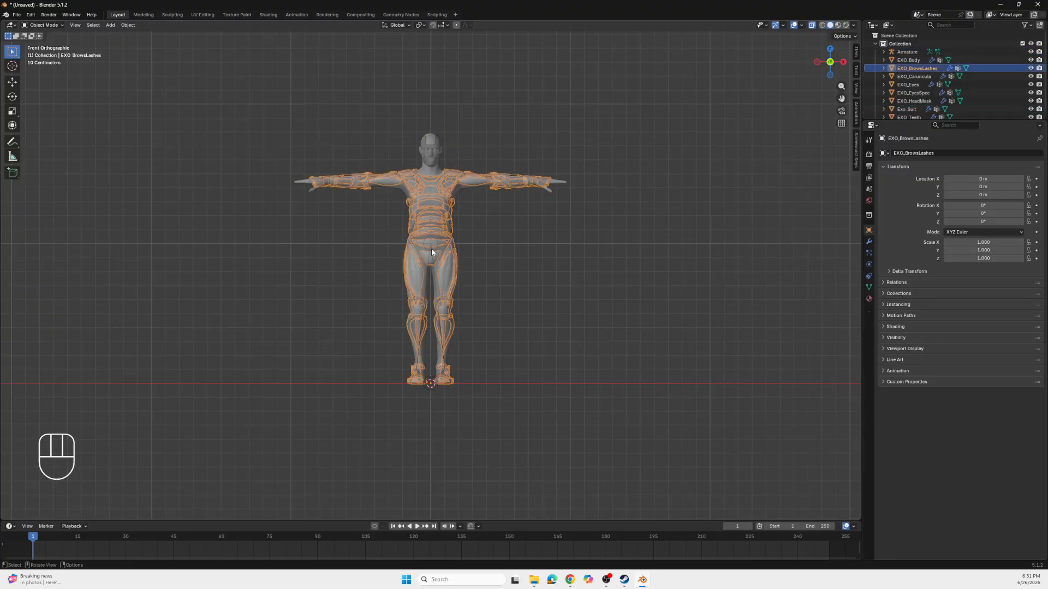
click(430, 249)
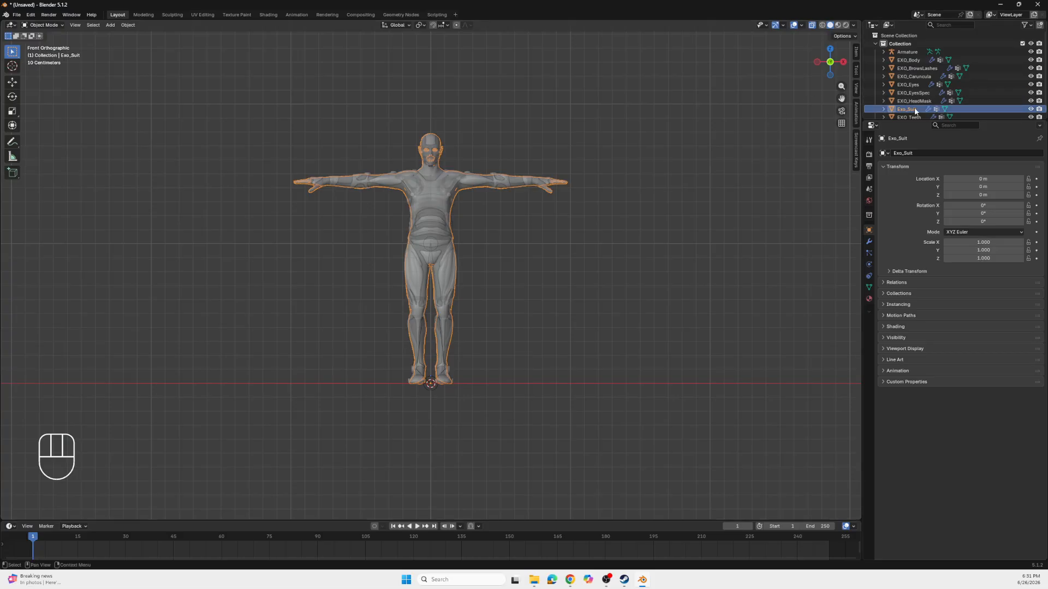
click(906, 52)
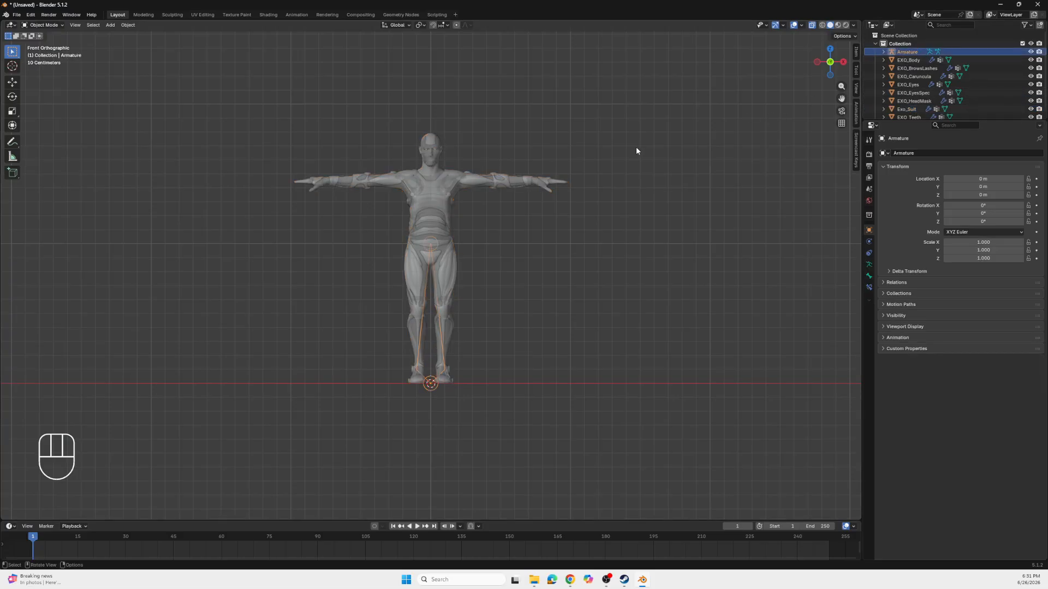
click(44, 25)
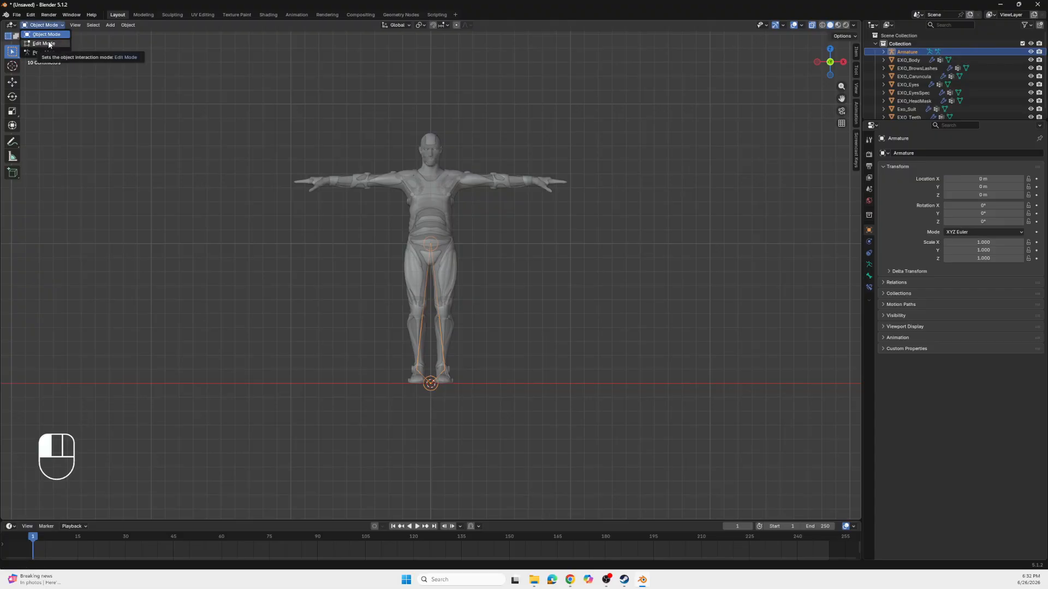
click(48, 44)
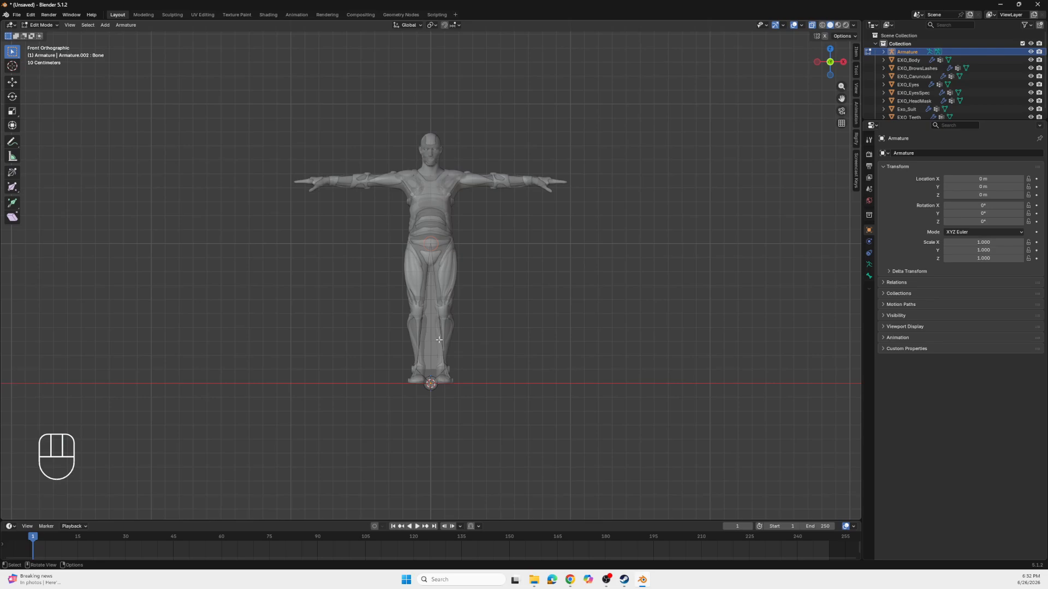
key(ctrl+z)
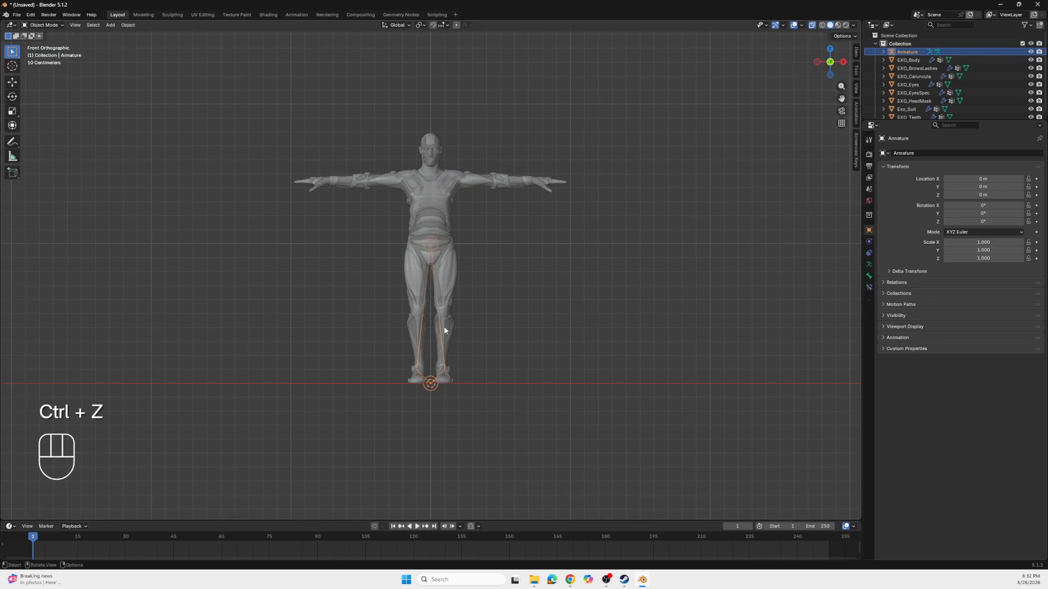
Move the armature up along the Z axis to about 0.864 m, placing the bone's base at the character's pelvis
click(435, 339)
click(430, 336)
click(428, 340)
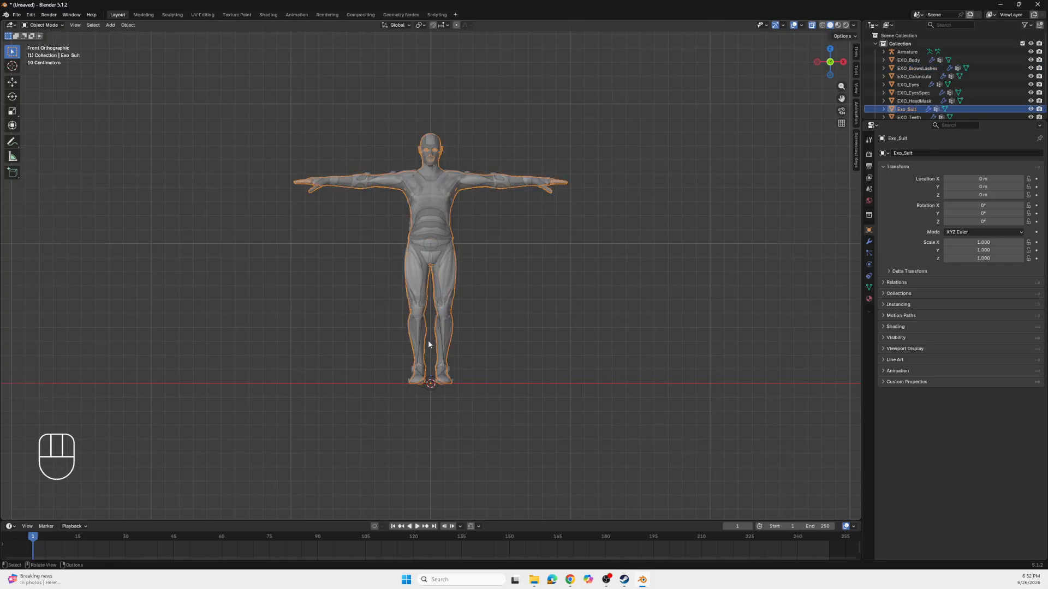
middle_drag(451, 347, 414, 331)
click(419, 317)
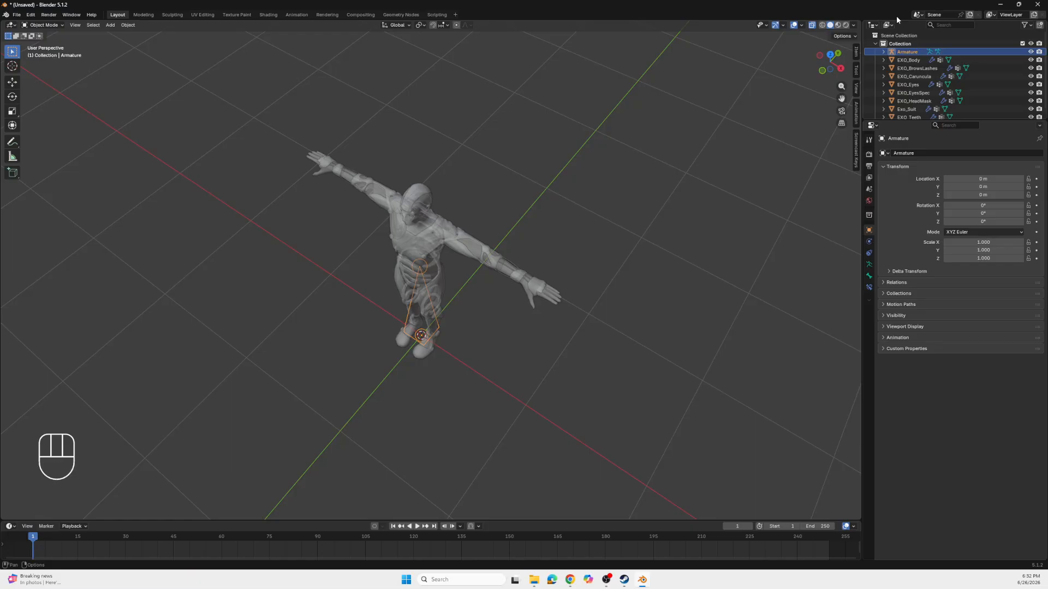
click(841, 68)
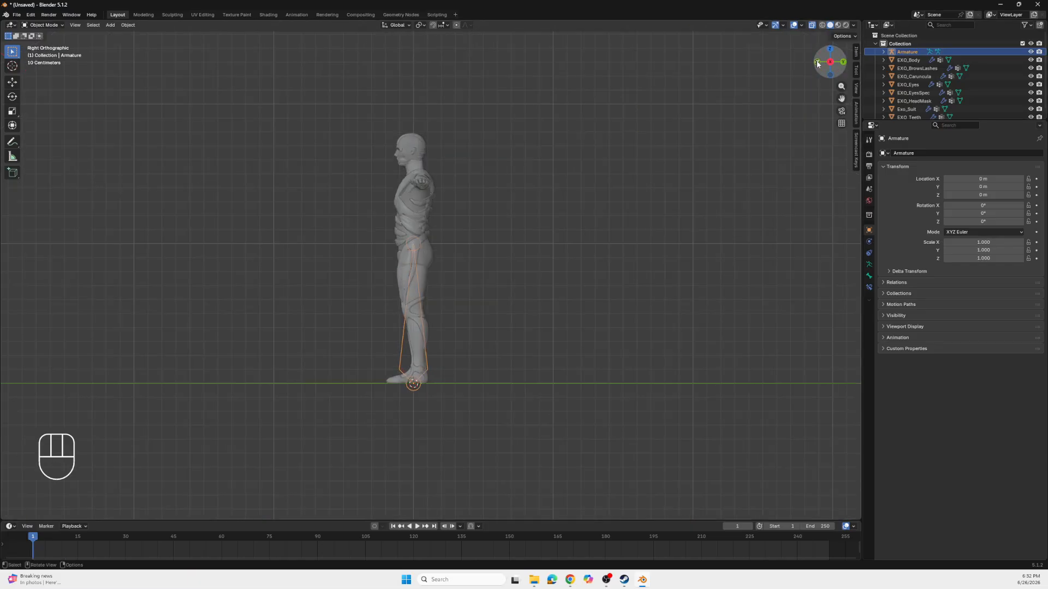
click(817, 63)
click(816, 63)
click(817, 62)
click(817, 63)
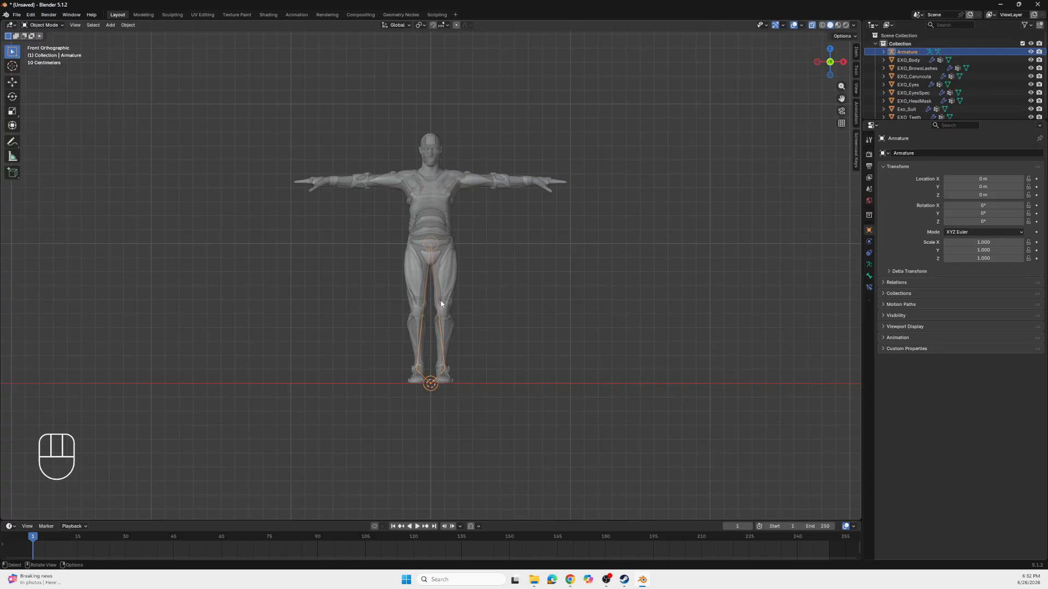
key(g)
key(z)
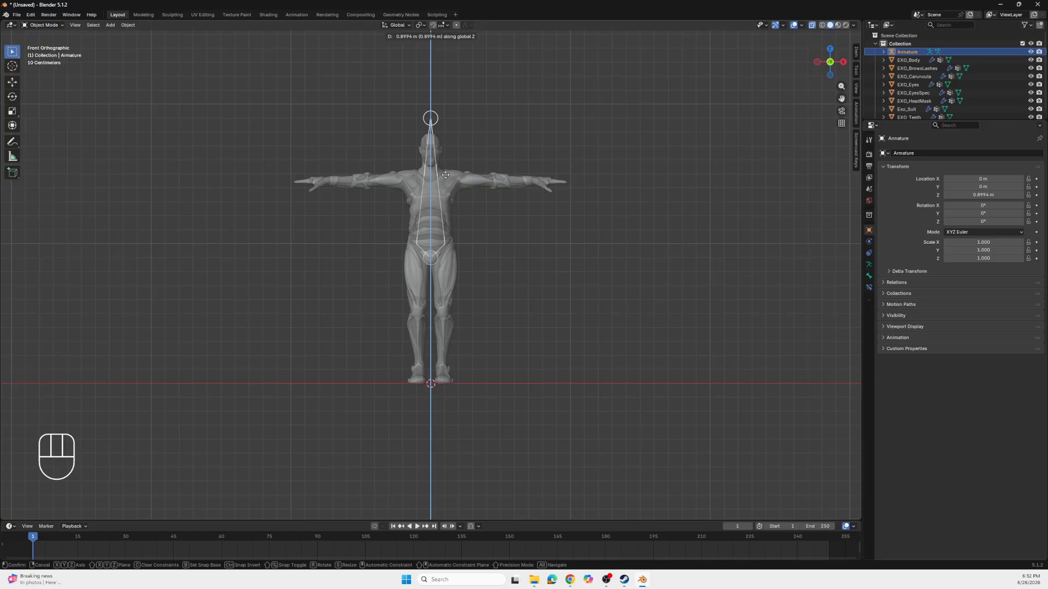
click(445, 179)
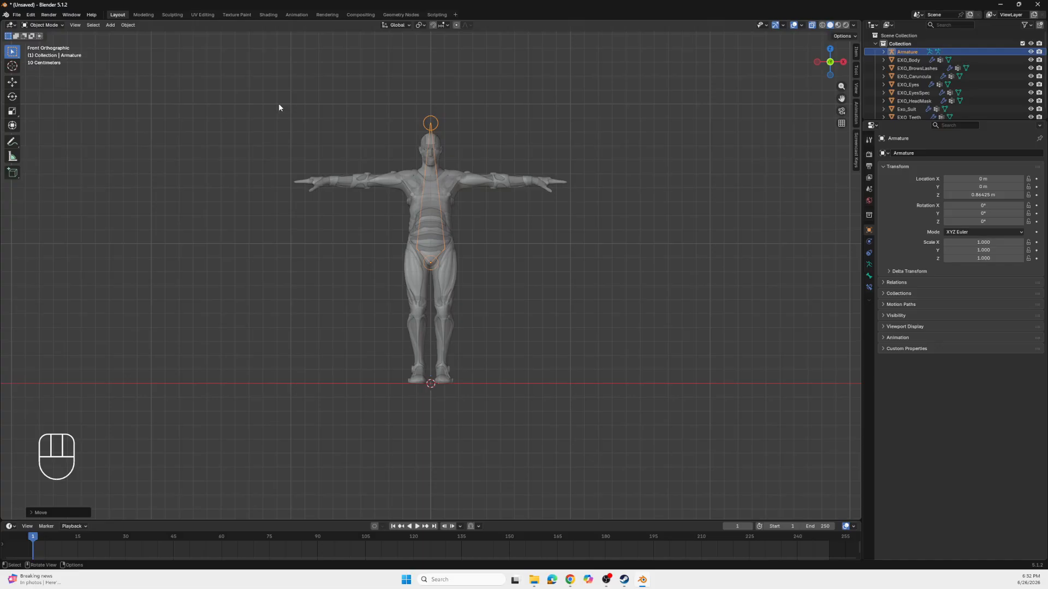
In Edit Mode, move the bone's tip down about 0.835 m along the Z axis to the character's waist
key(Caps_Lock)
key(Tab)
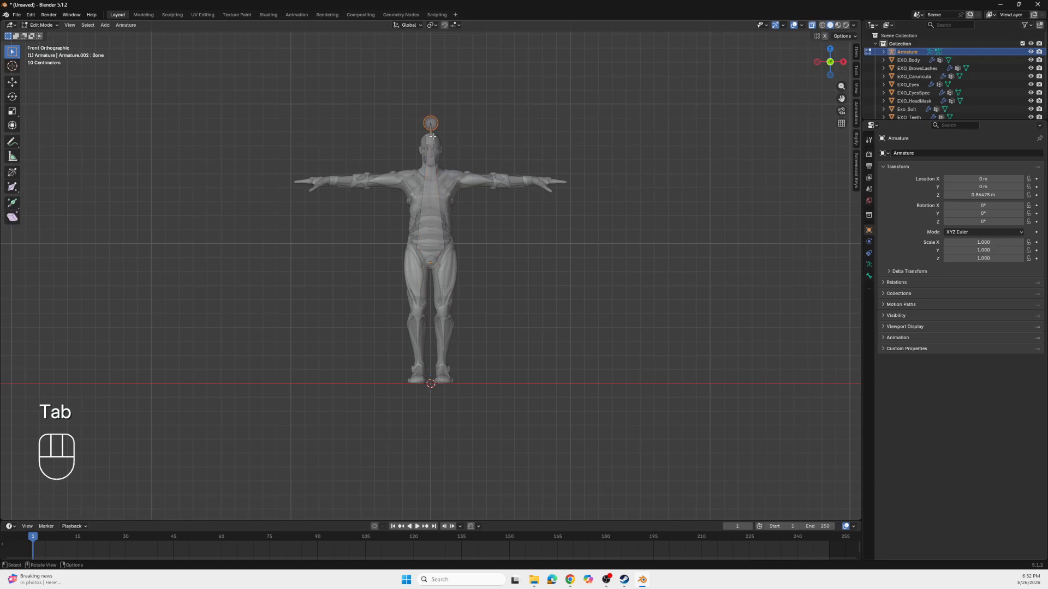
key(g)
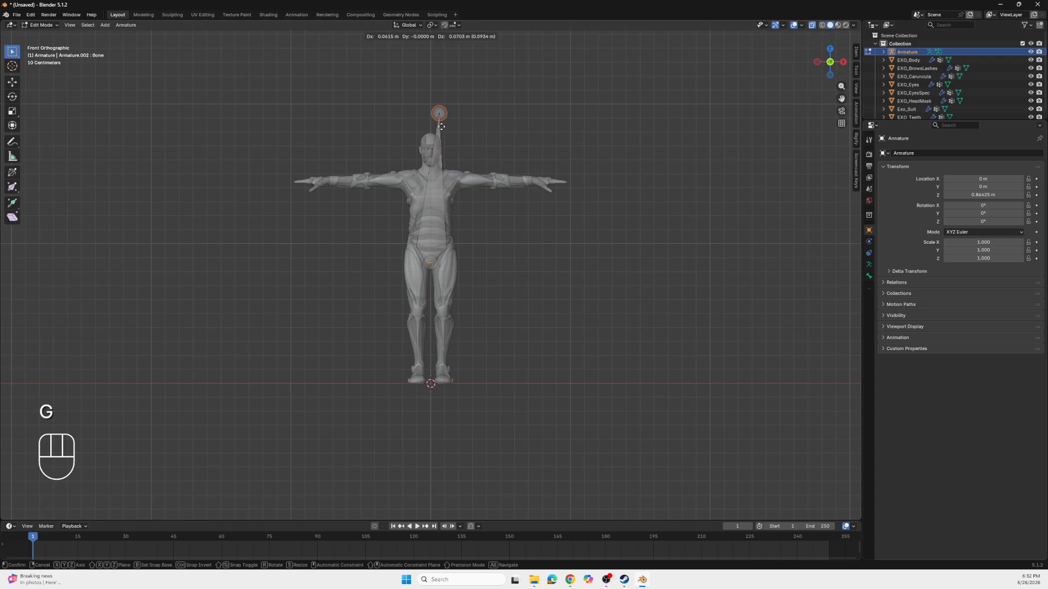
key(Escape)
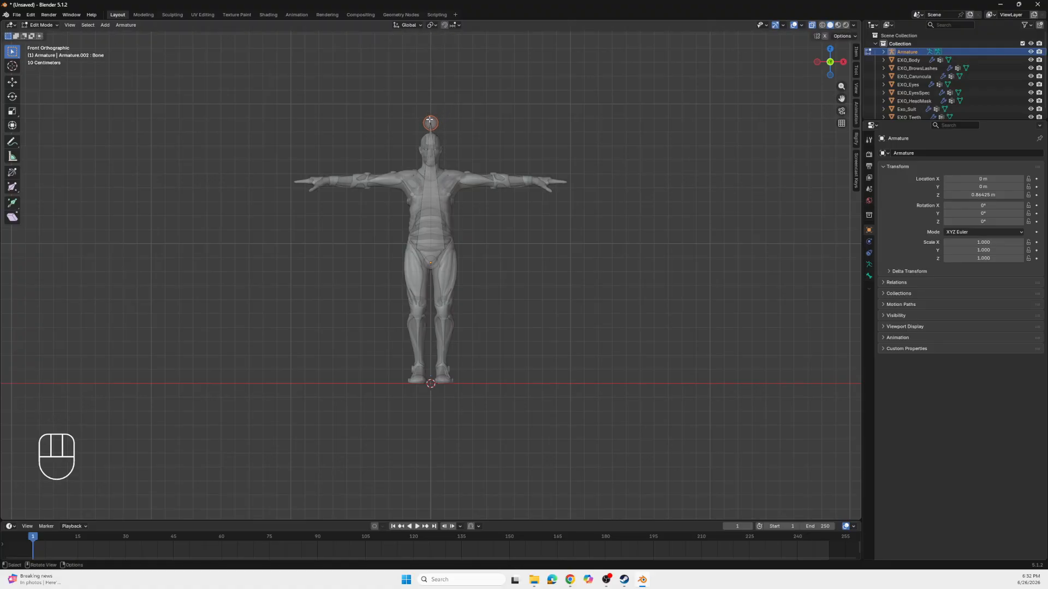
key(g)
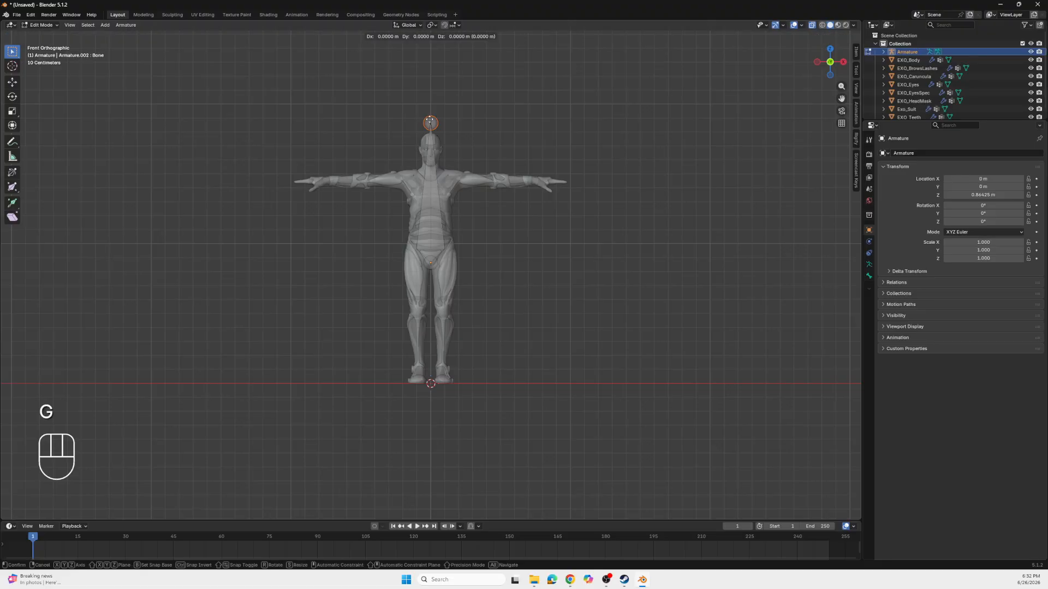
key(z)
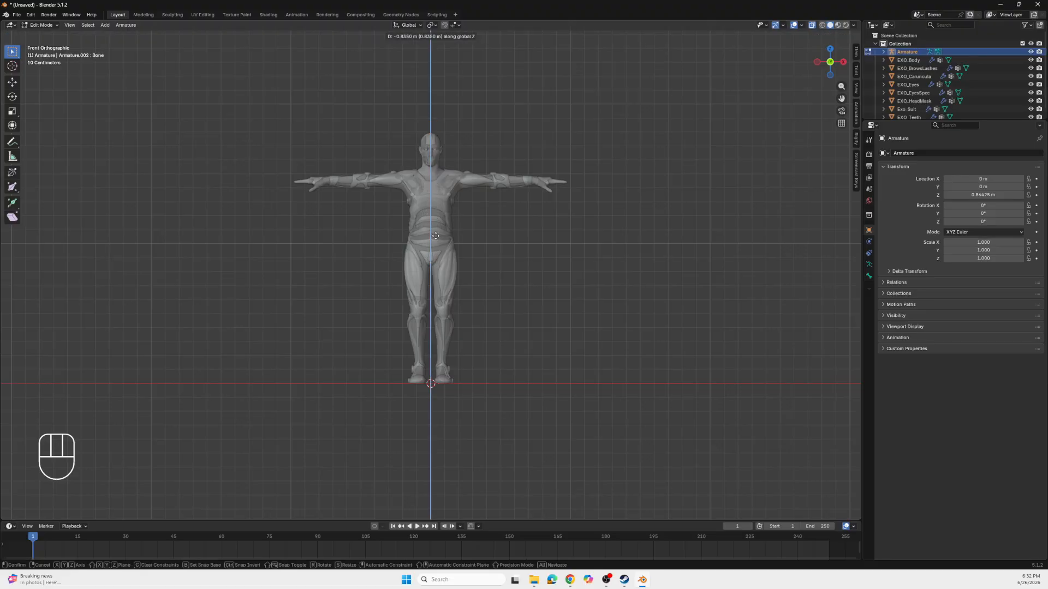
click(435, 236)
scroll(436, 236, up, 4)
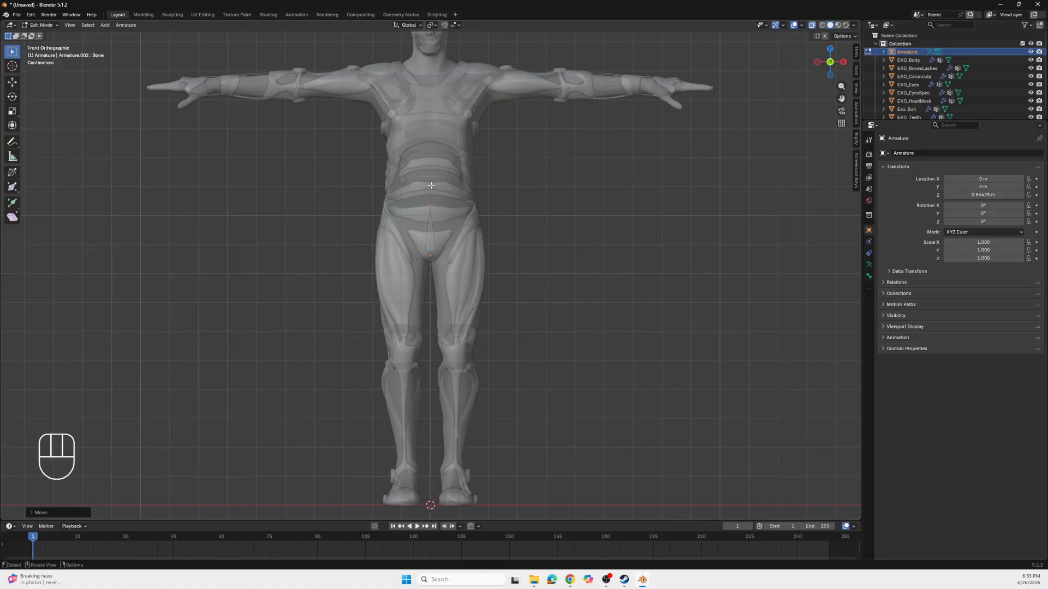
key(e)
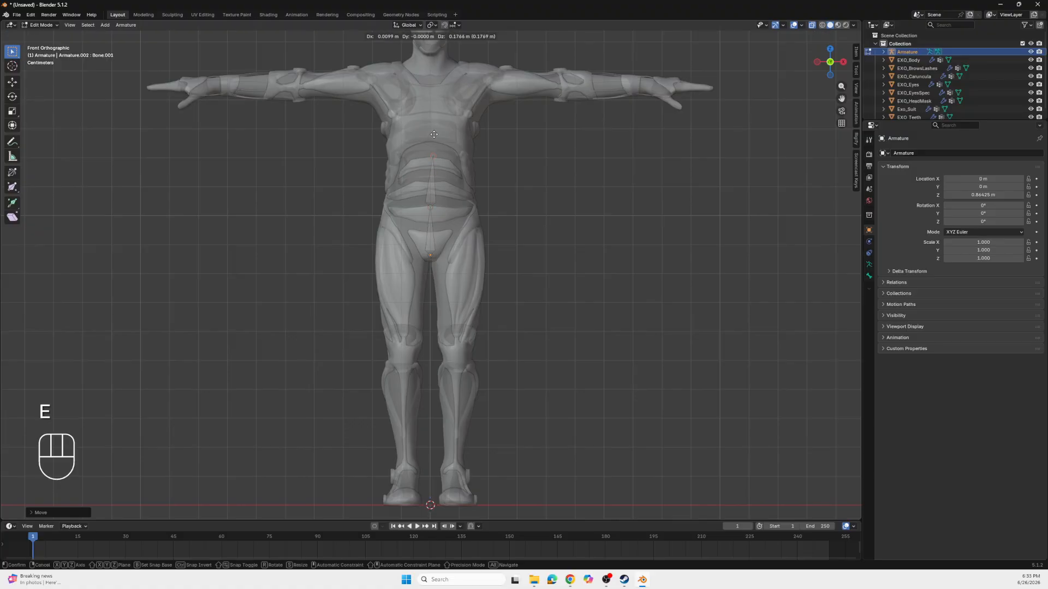
key(Escape)
key(e)
key(Escape)
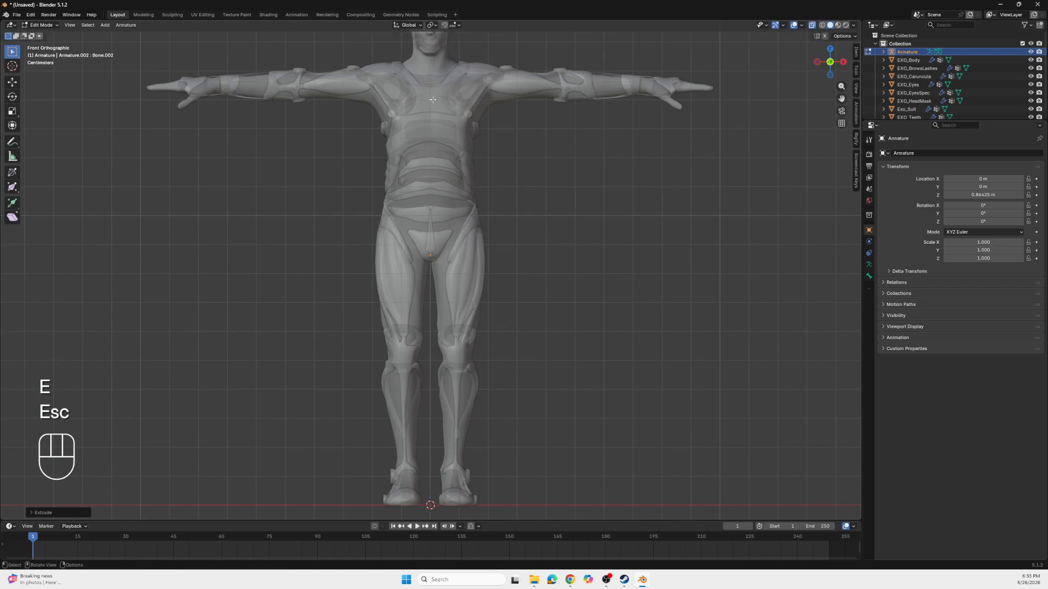
Extrude three spine bones straight up along the Z axis from the waist to the base of the neck
key(e)
key(z)
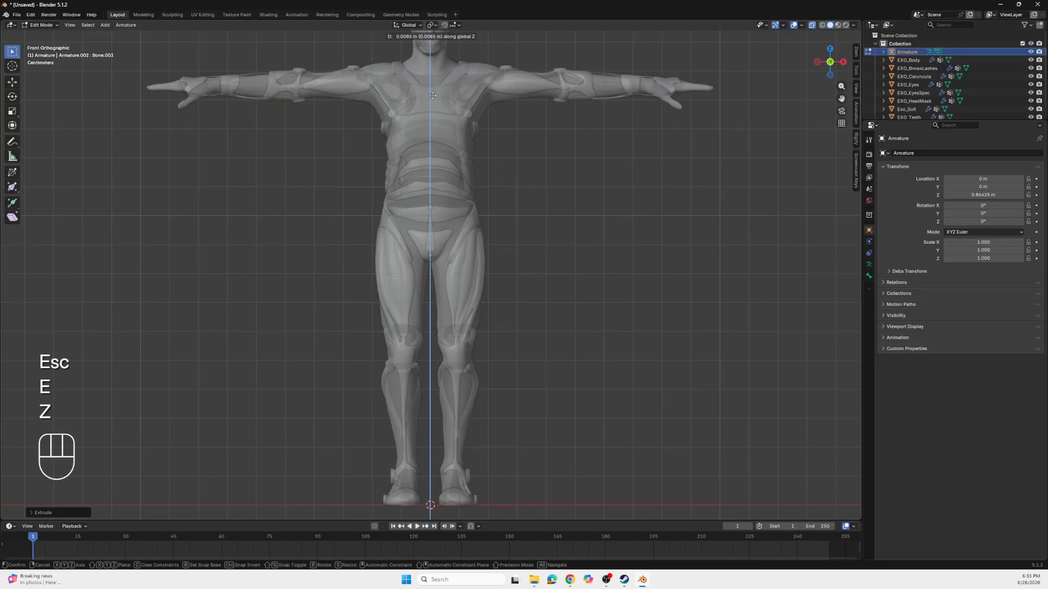
click(433, 49)
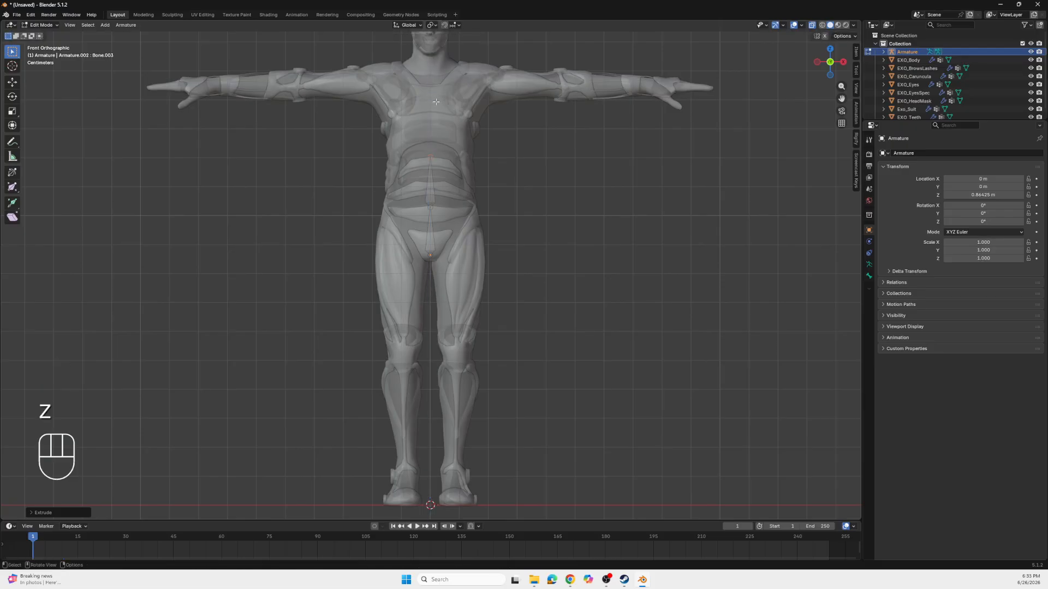
key(e)
key(z)
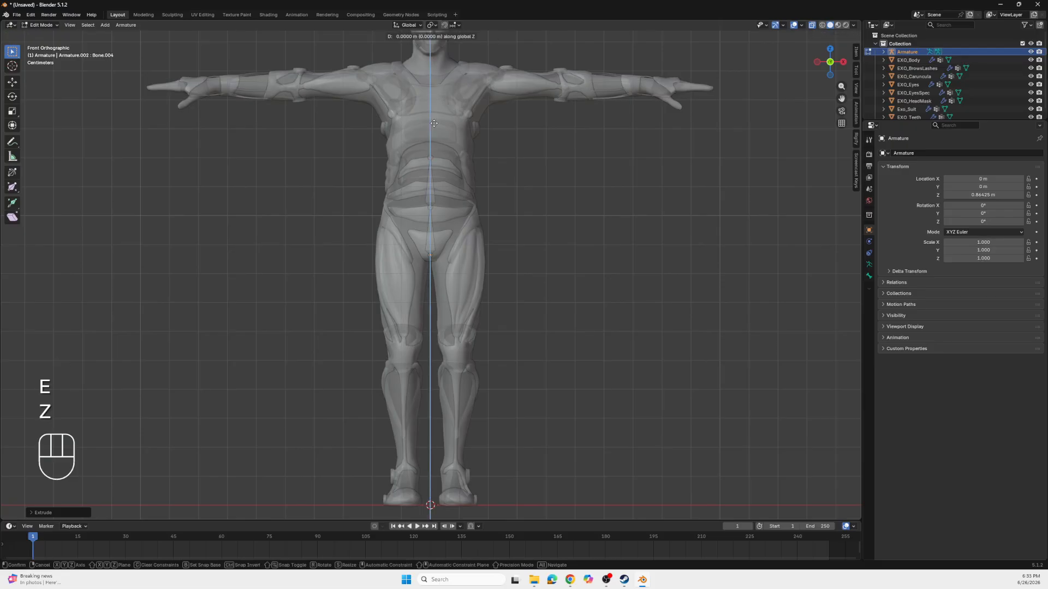
click(437, 82)
key(e)
key(z)
click(438, 61)
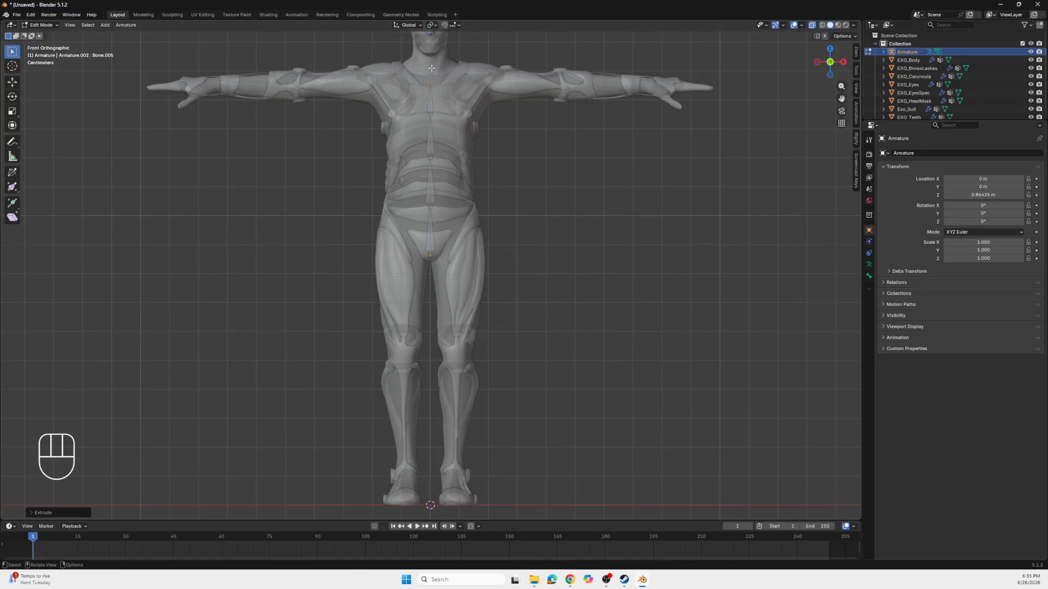
Extrude a neck bone and a head bone straight up along the Z axis, reaching the top of the character's head
key(e)
key(z)
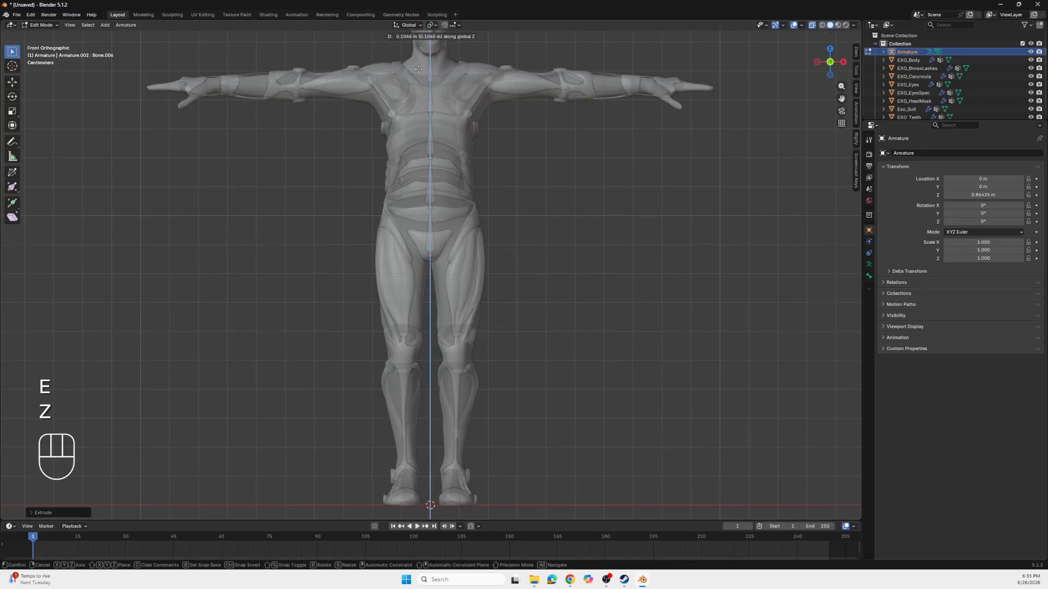
click(416, 91)
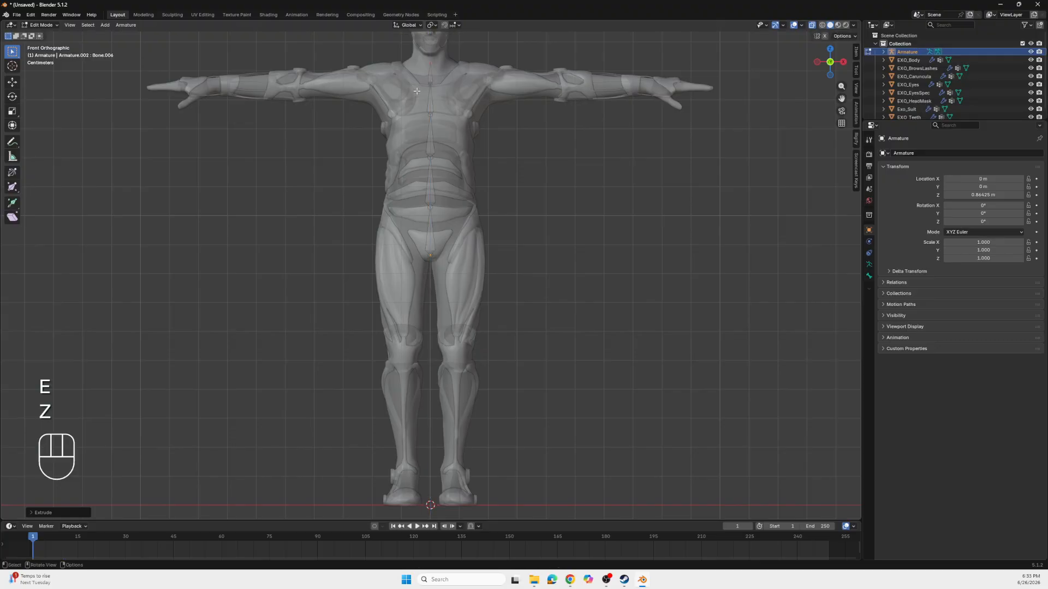
scroll(432, 73, down, 2)
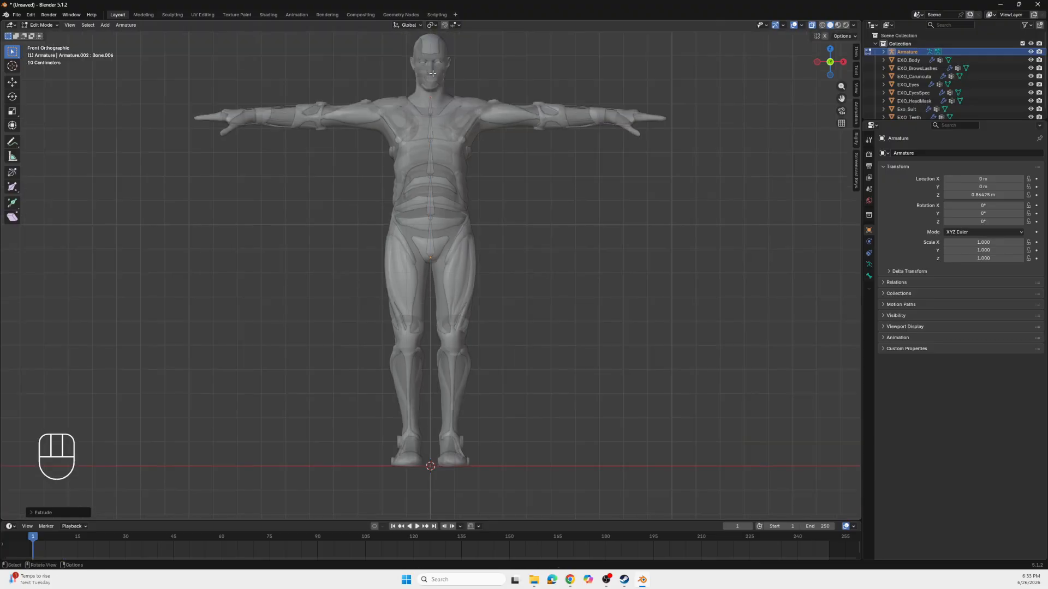
scroll(432, 73, up, 1)
key(e)
key(z)
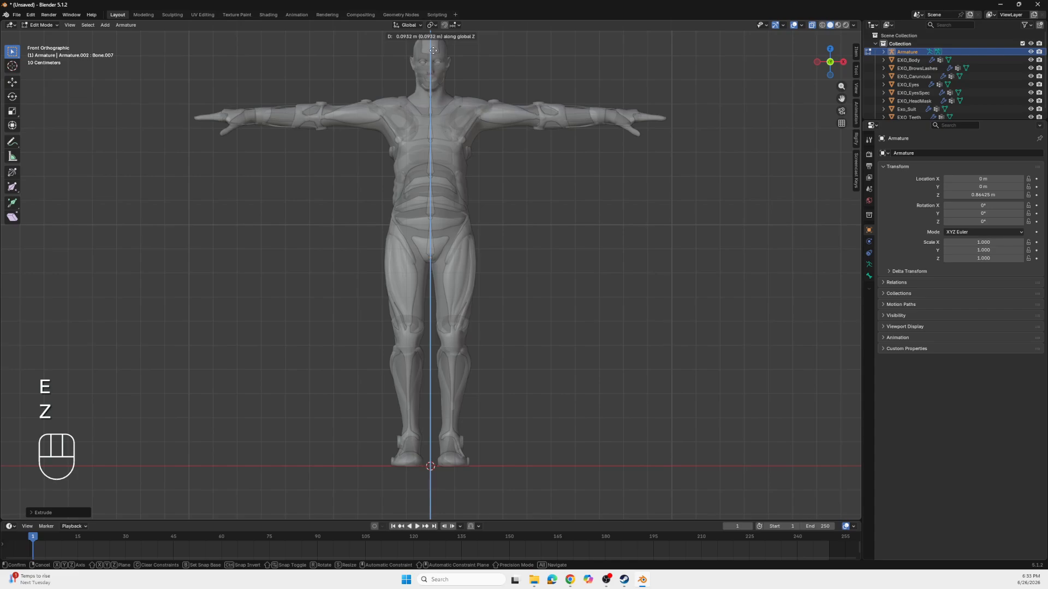
click(434, 30)
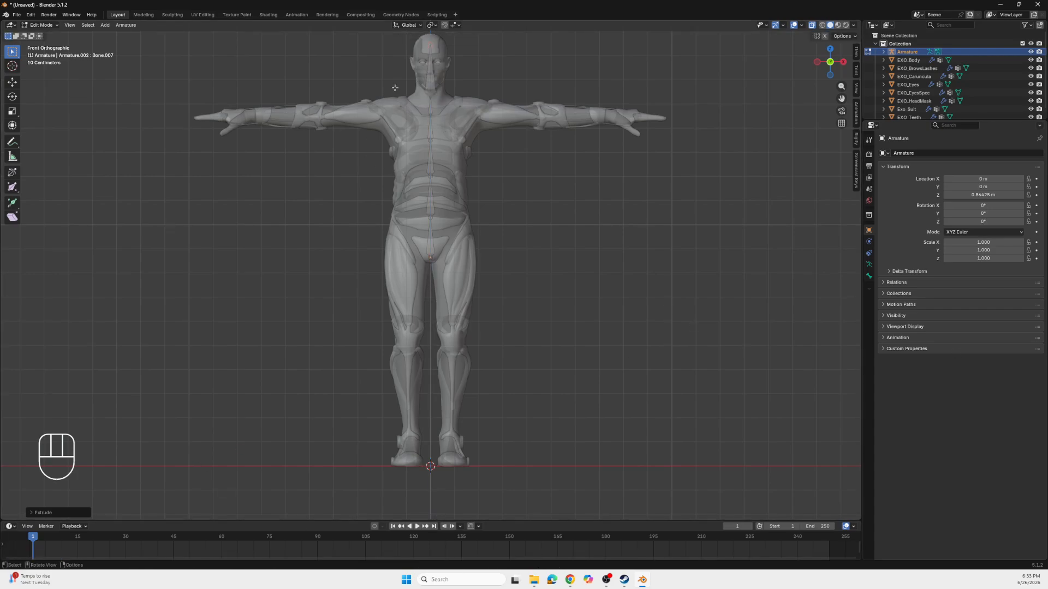
Duplicate the neck bone about 0.2 m sideways to the character's left shoulder joint and select the copy's tip
click(430, 108)
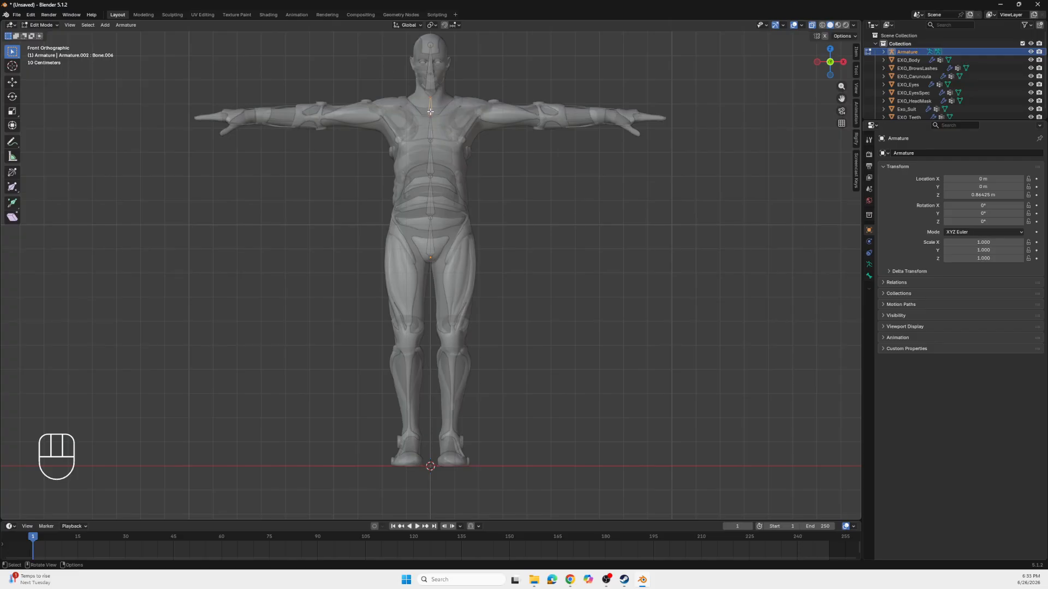
key(shift+d)
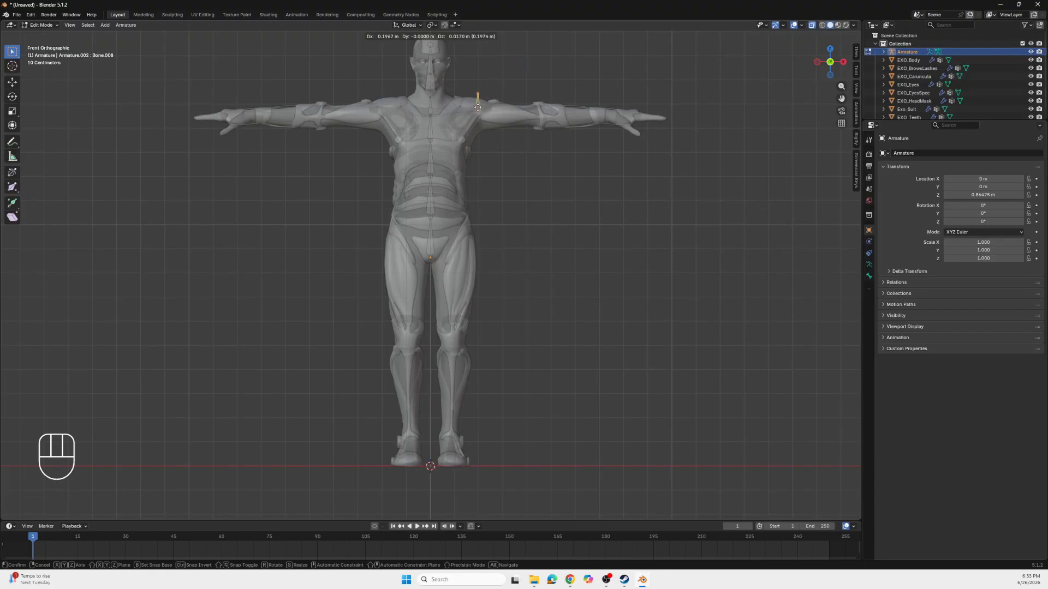
click(477, 108)
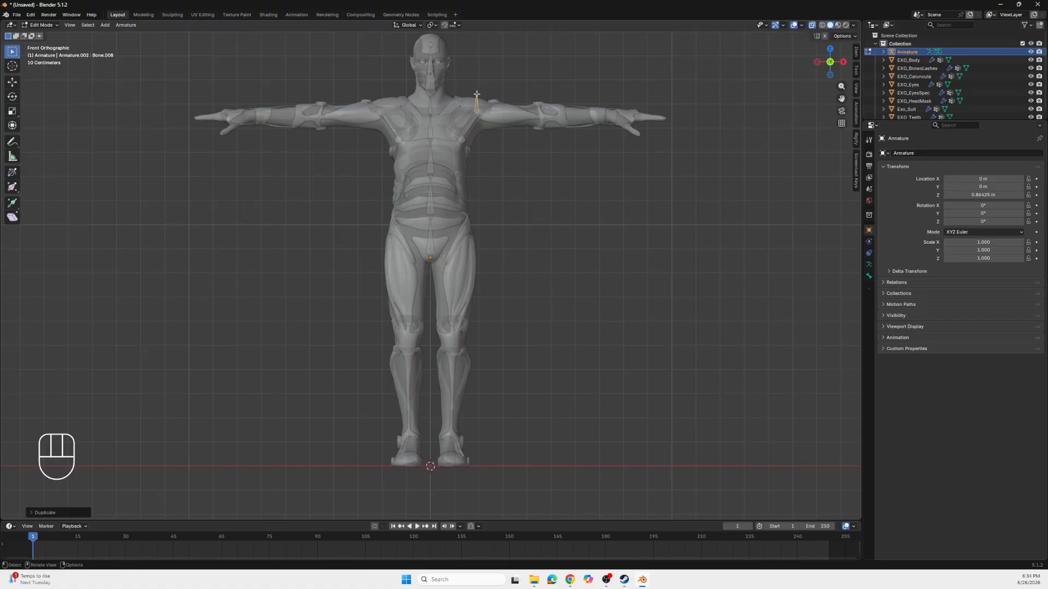
click(475, 95)
scroll(476, 94, up, 1)
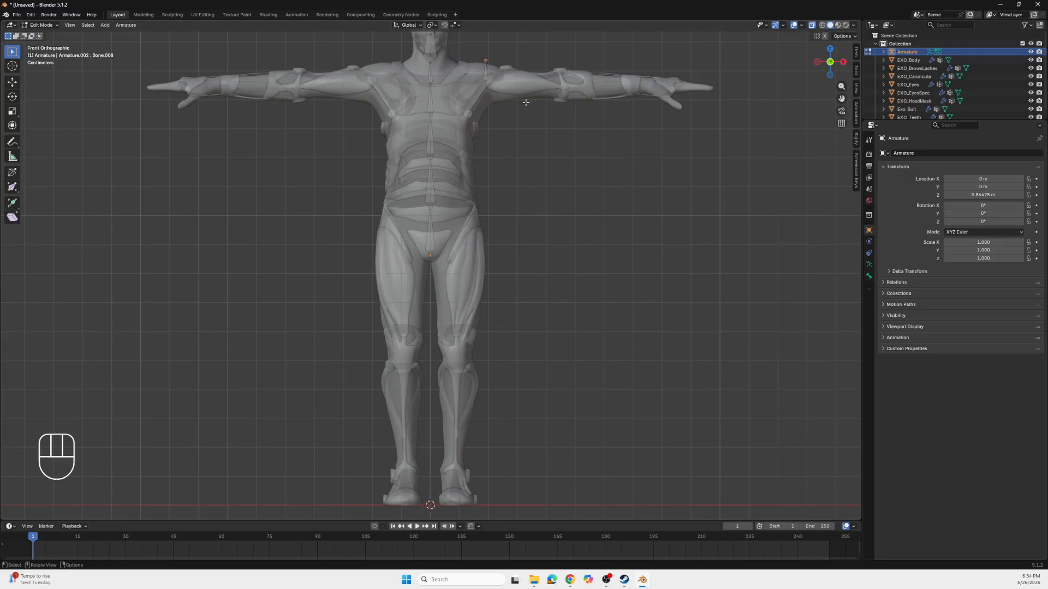
shift+middle_drag(526, 102, 444, 182)
scroll(444, 183, up, 4)
shift+middle_drag(374, 181, 368, 196)
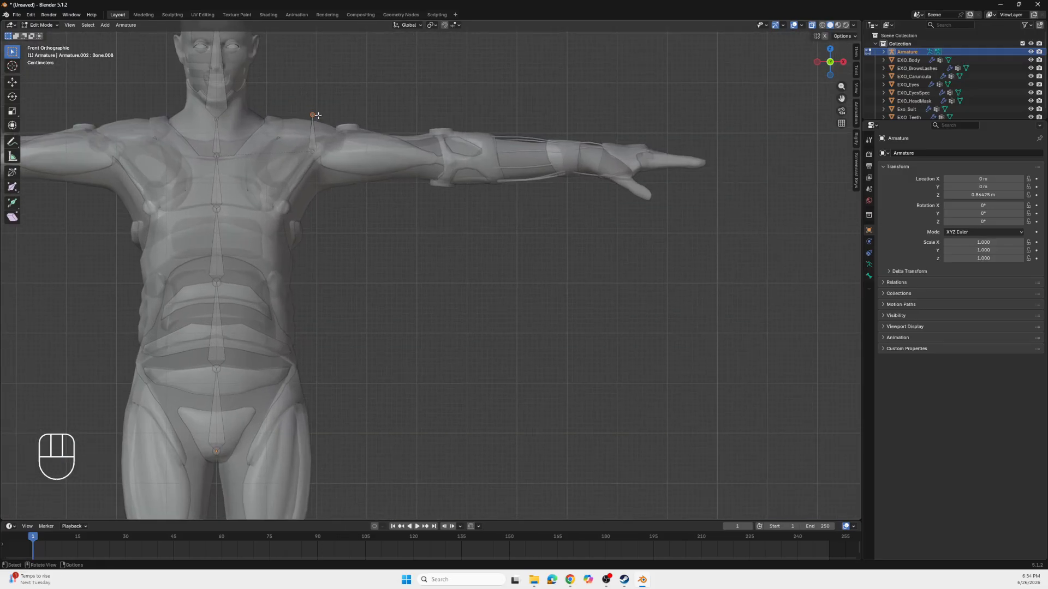
key(g)
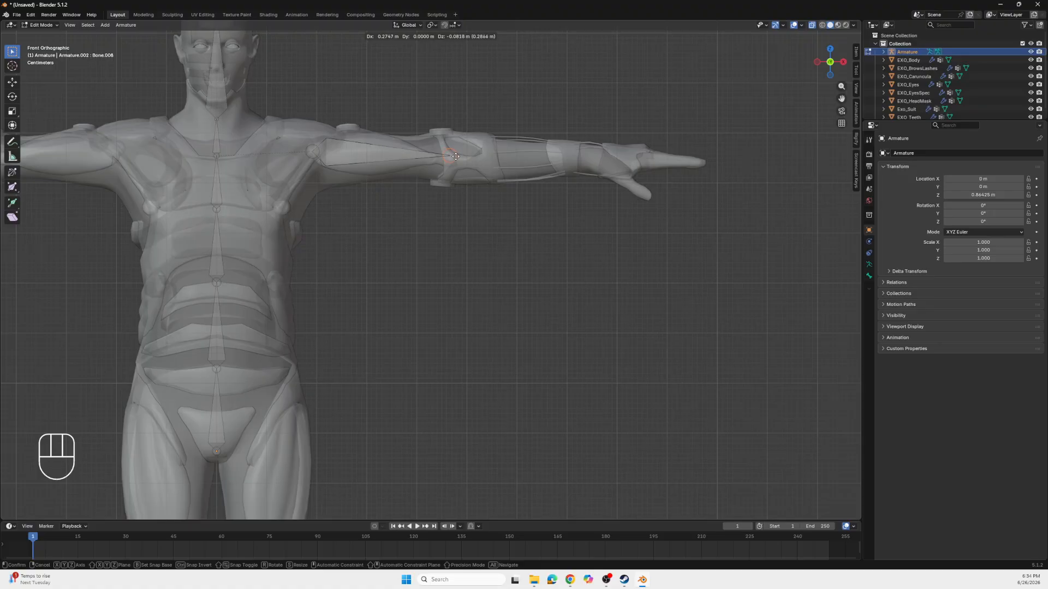
click(455, 156)
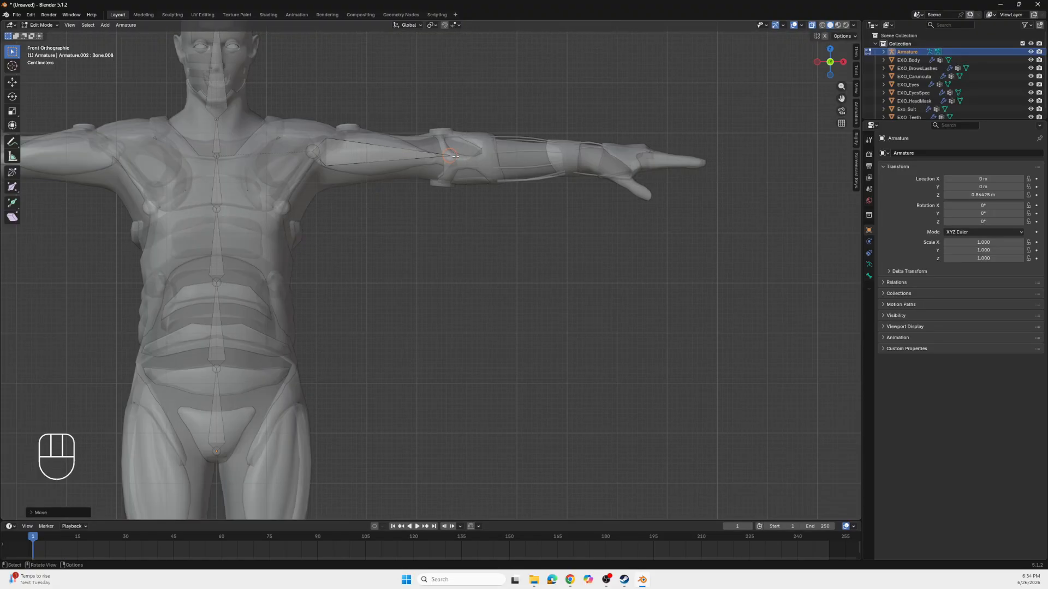
key(ctrl+z)
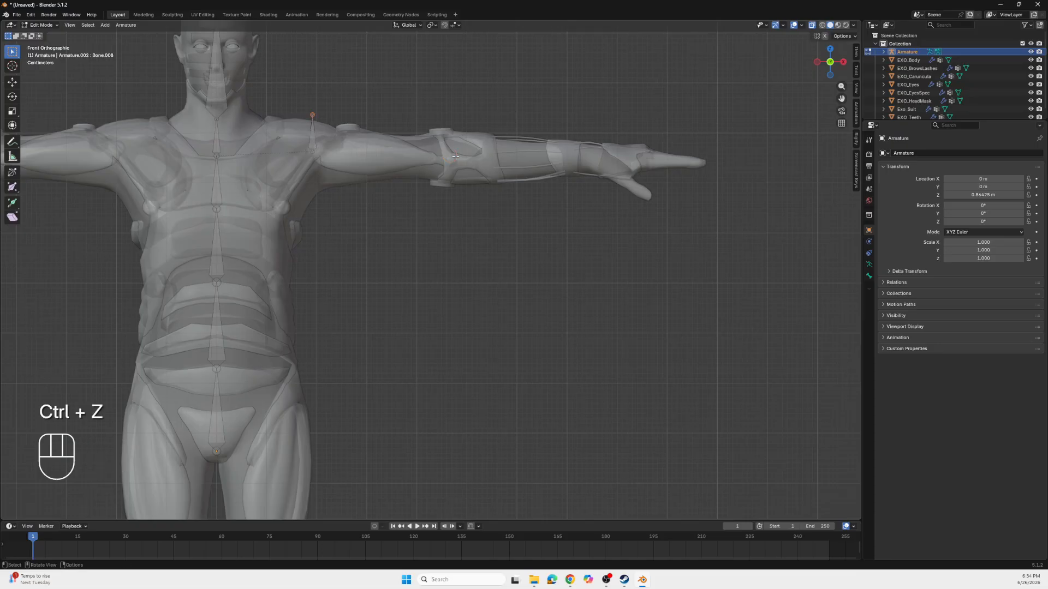
Move the shoulder bone's tip to the elbow and extrude a forearm bone about 0.29 m along the X axis to the wrist
key(g)
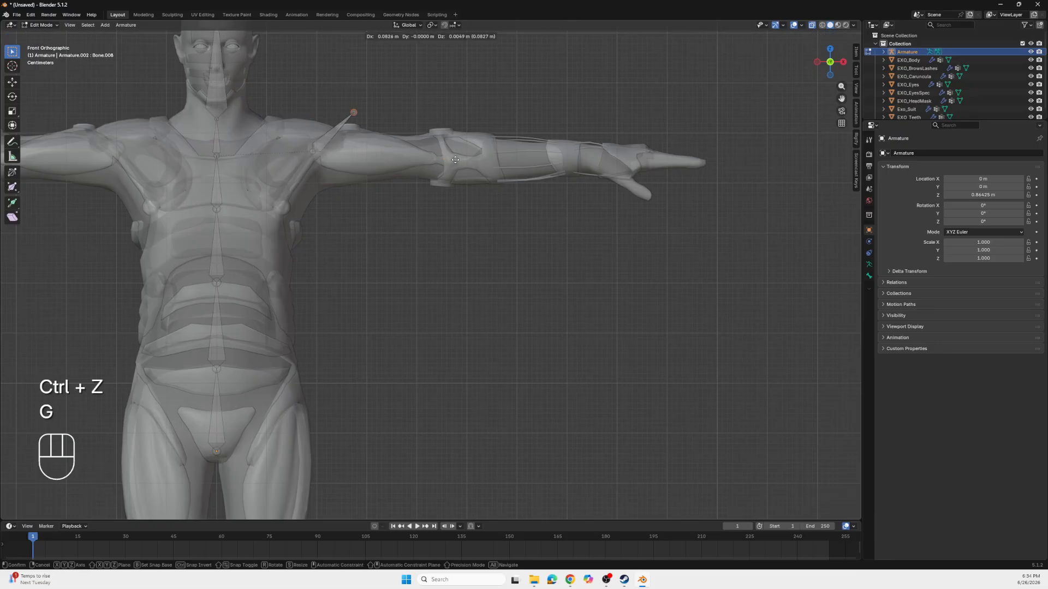
click(541, 204)
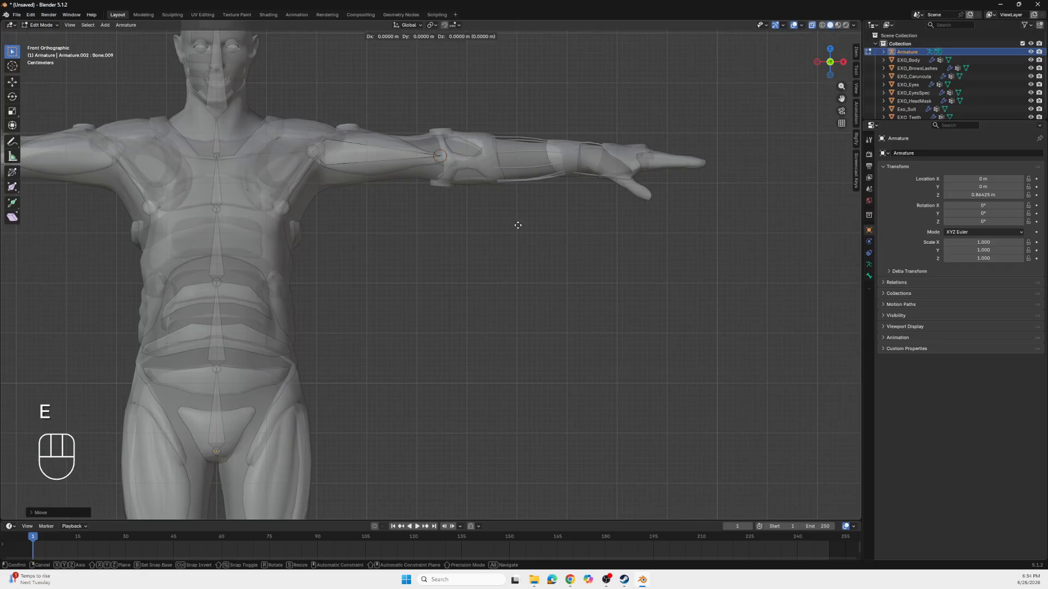
key(x)
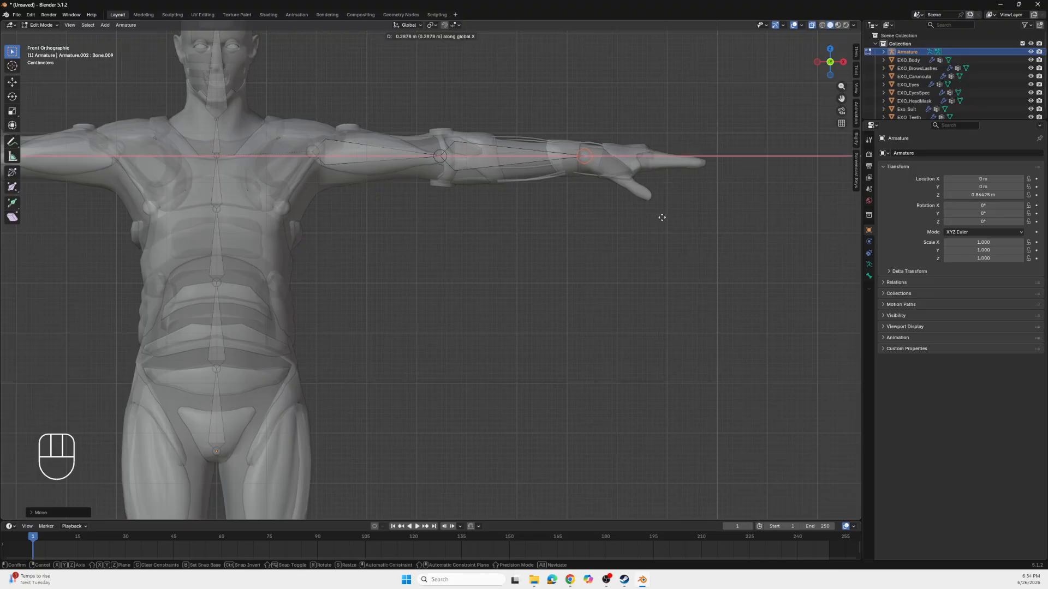
click(662, 217)
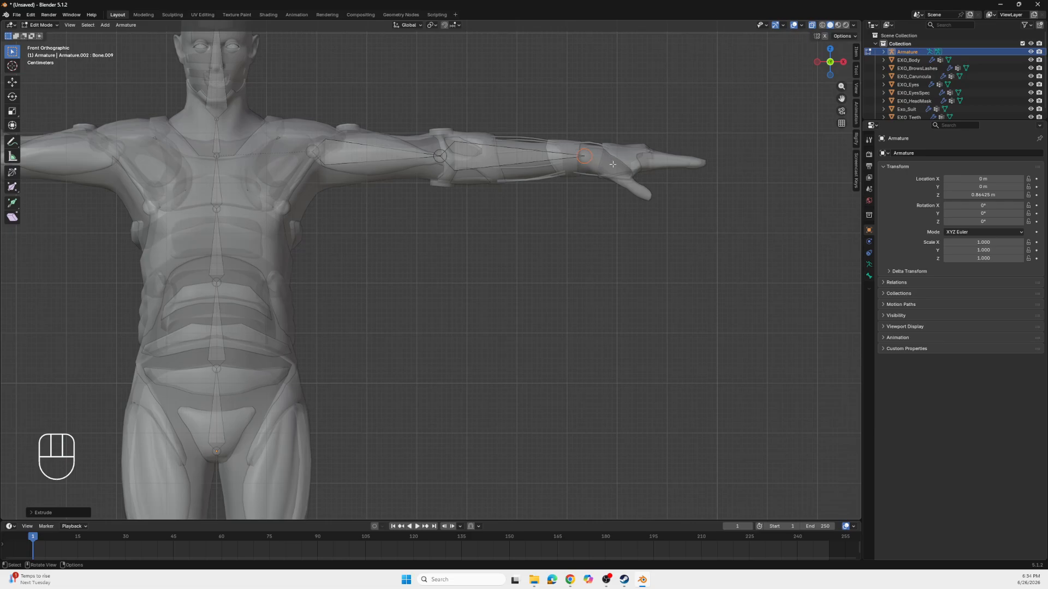
Extrude a hand bone about 0.09 m along the X axis from the wrist into the palm
key(e)
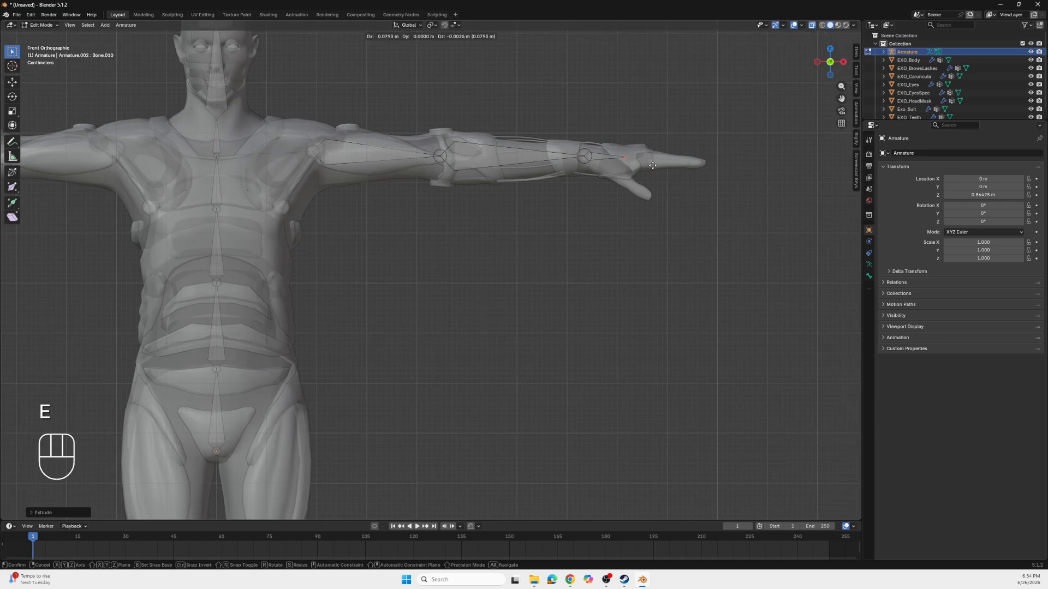
key(x)
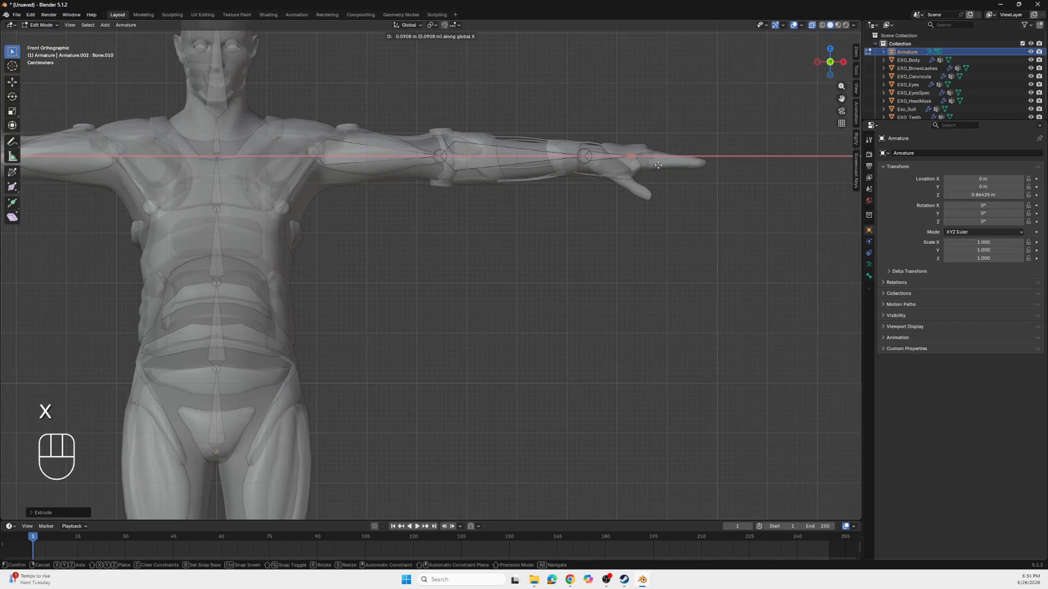
click(656, 165)
In the top view, move the elbow joint about 0.06 m along the Y axis into the middle of the arm
click(830, 49)
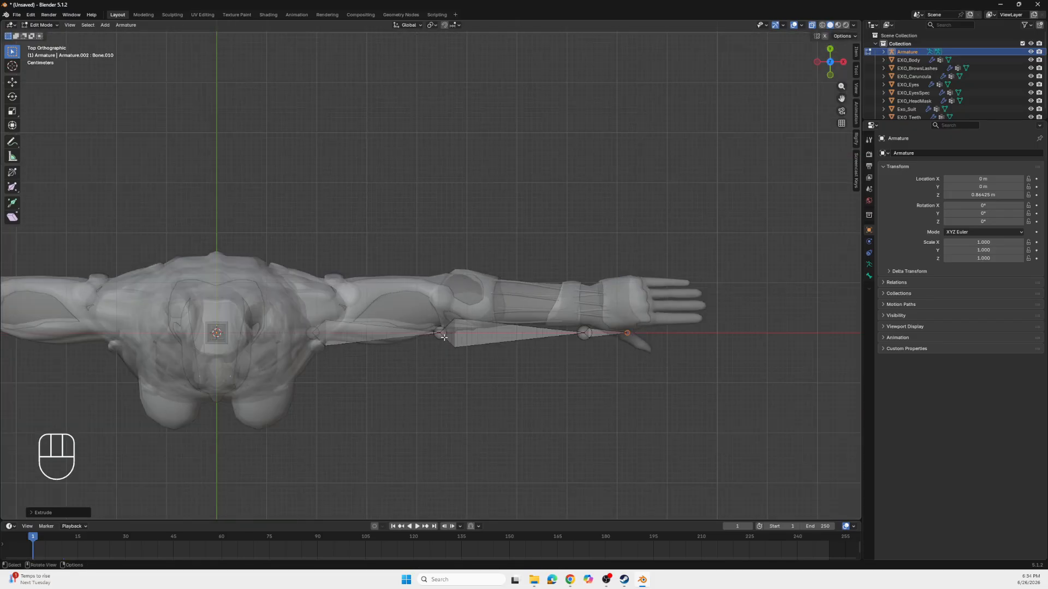
click(440, 335)
key(h)
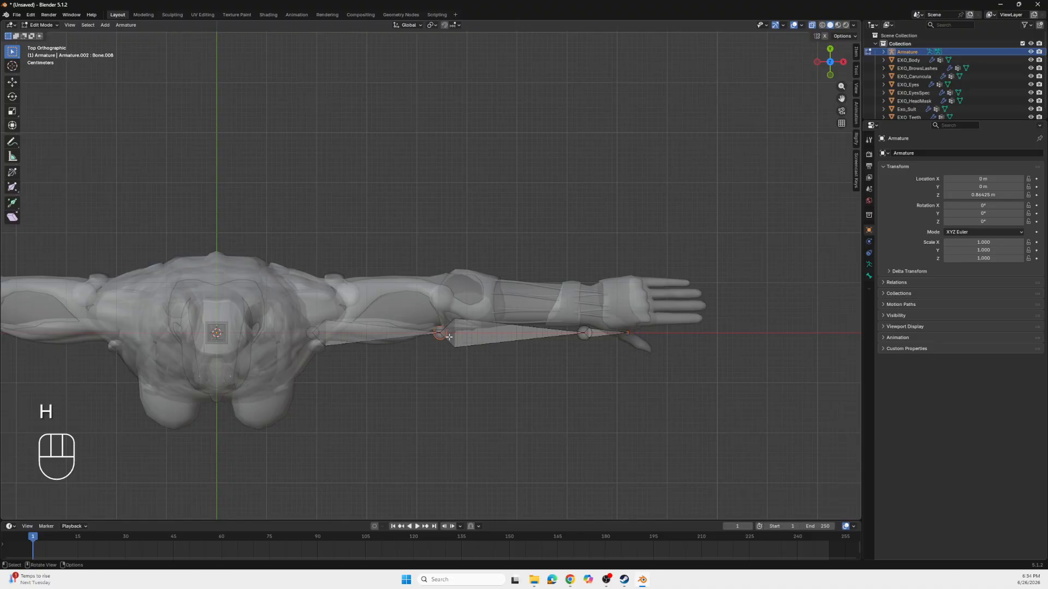
key(ctrl+z)
click(441, 335)
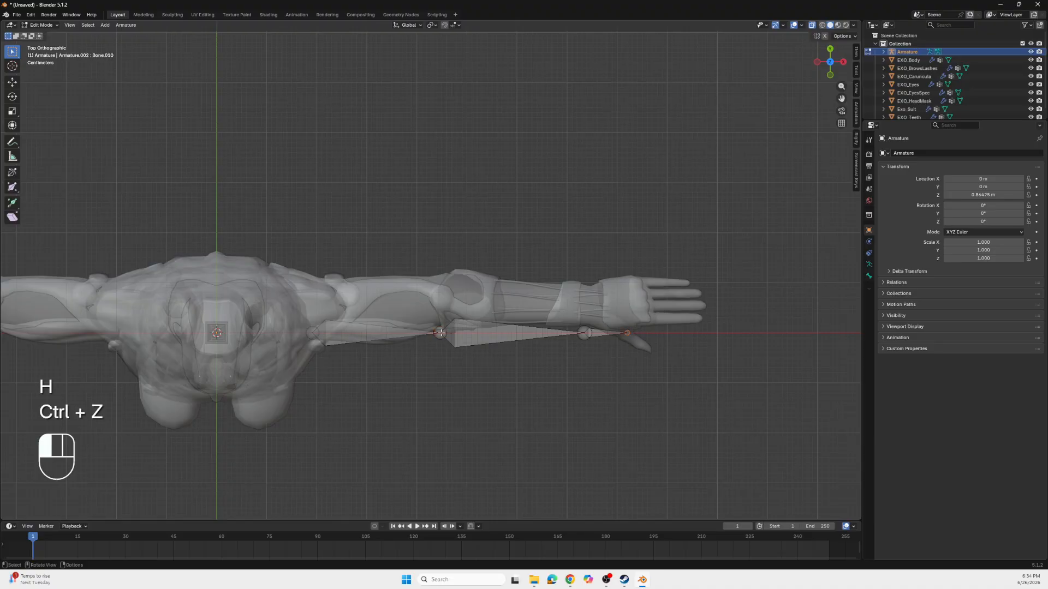
key(g)
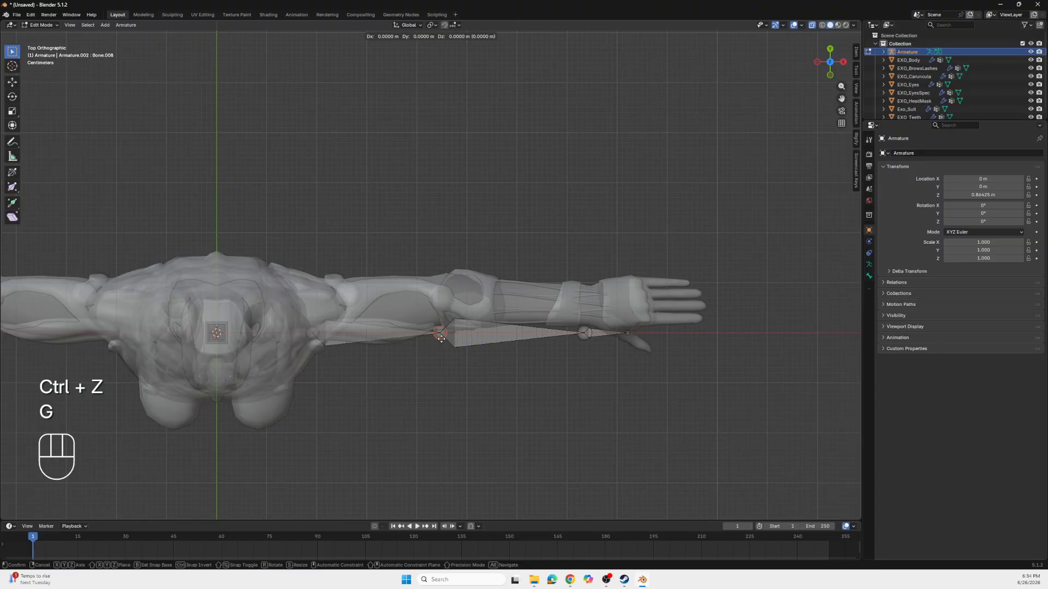
key(y)
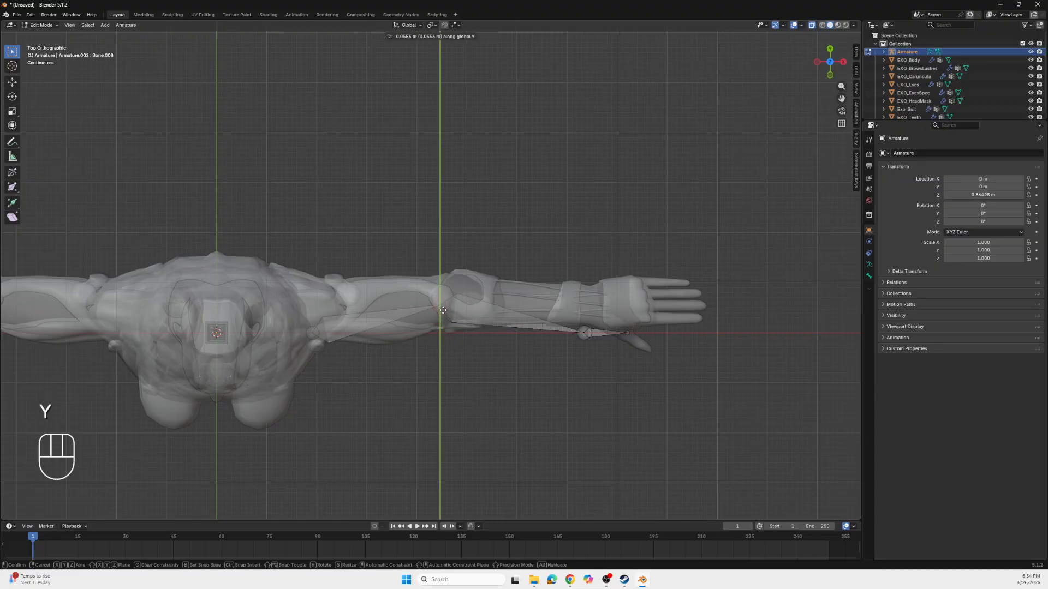
click(443, 306)
key(y)
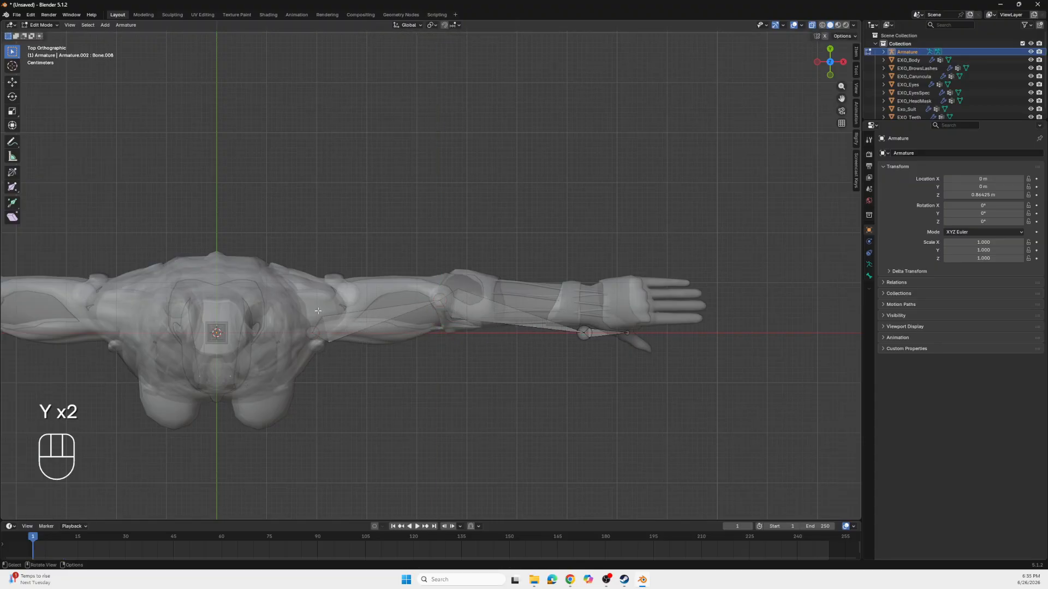
Move the upper arm bone's base at the shoulder about 0.04 m along the Y axis to center it in the shoulder
click(311, 328)
key(g)
key(y)
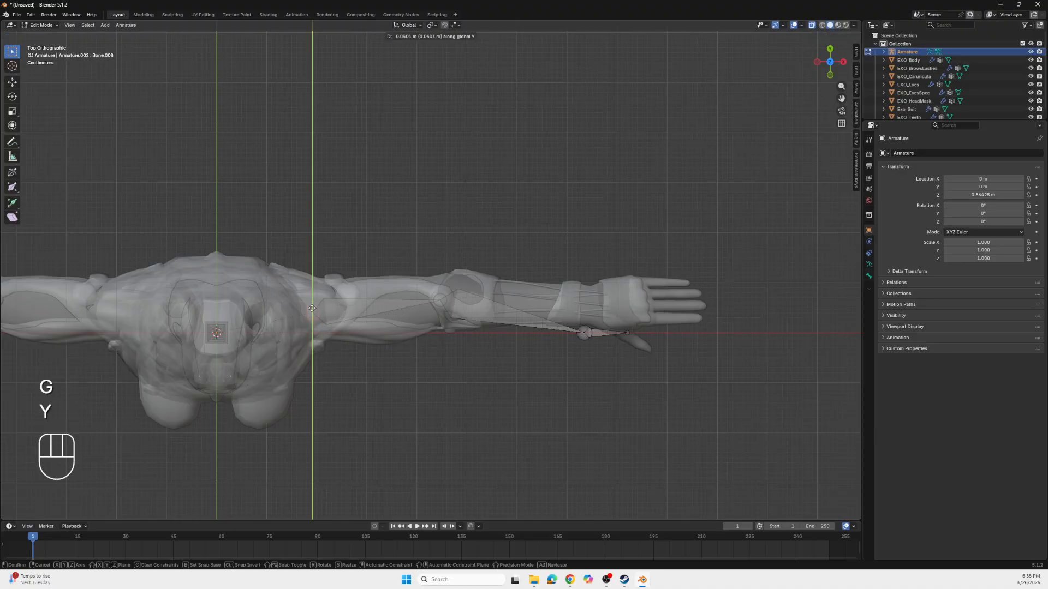
click(312, 308)
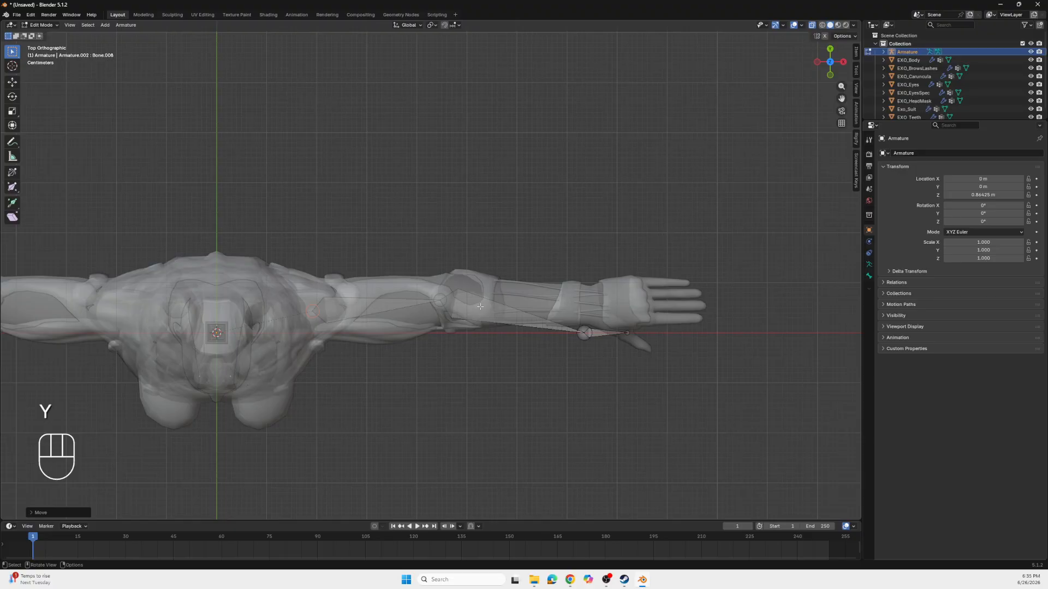
Move the wrist joint and the hand bone's tip along the Y axis into the middle of the wrist and palm
click(585, 333)
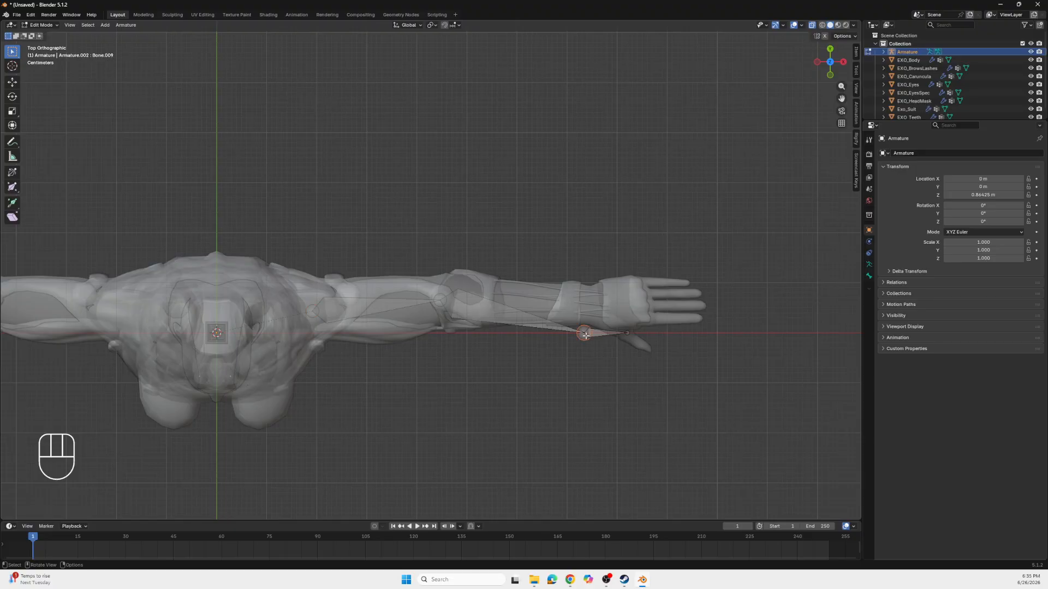
key(g)
key(y)
click(583, 307)
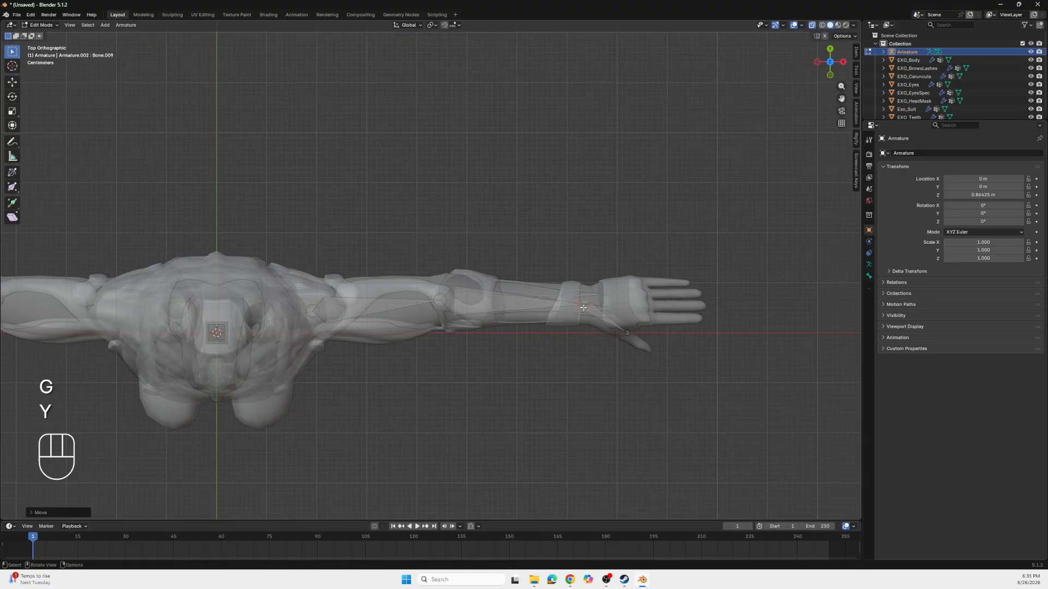
click(628, 333)
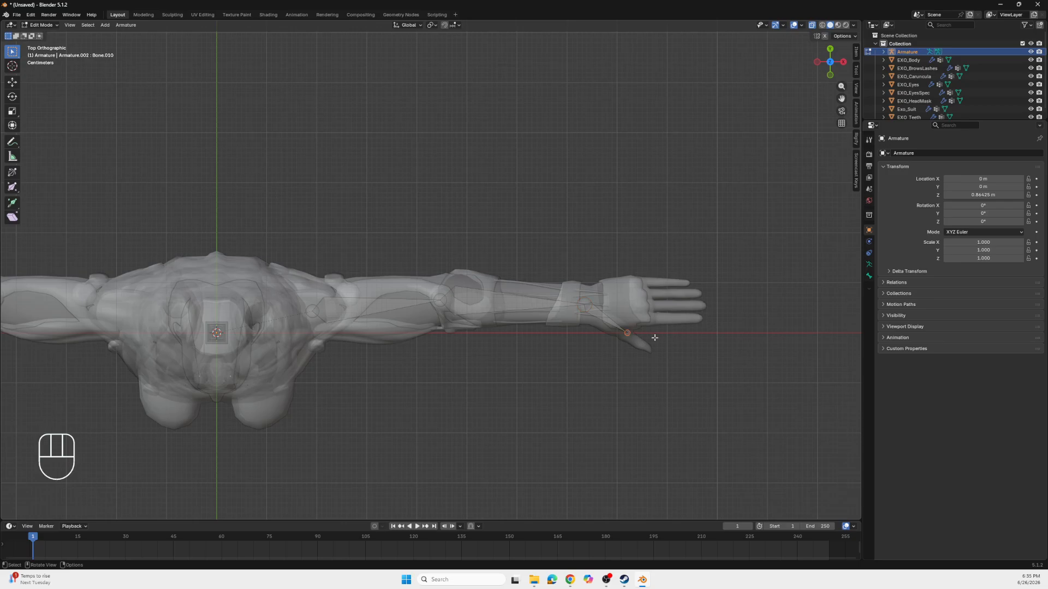
key(g)
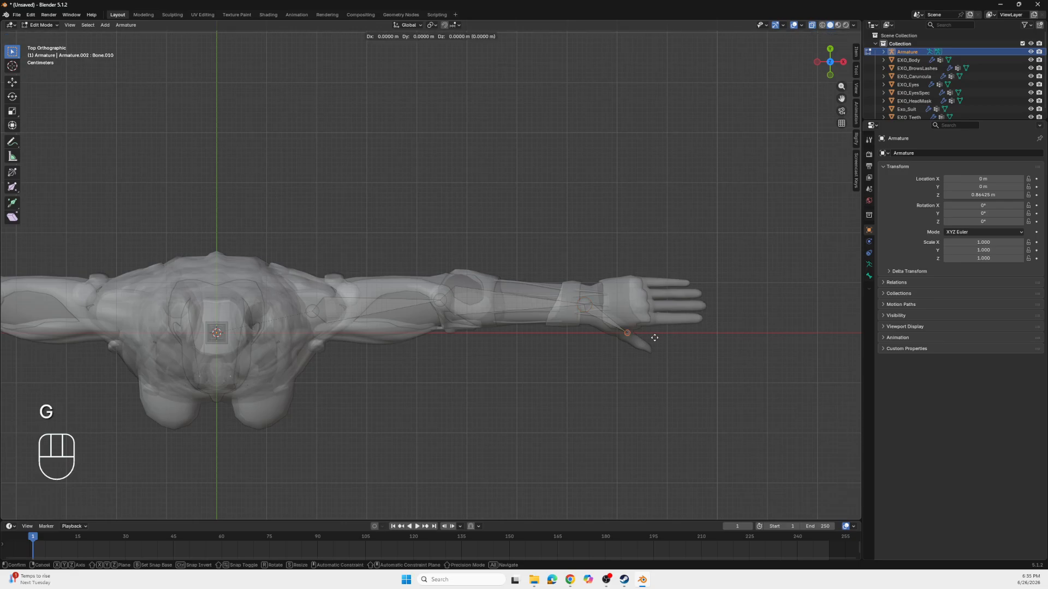
key(y)
click(645, 309)
Inspect the placement of the arm and spine bones inside the character from the side and in perspective
middle_drag(645, 308, 409, 326)
scroll(409, 325, down, 8)
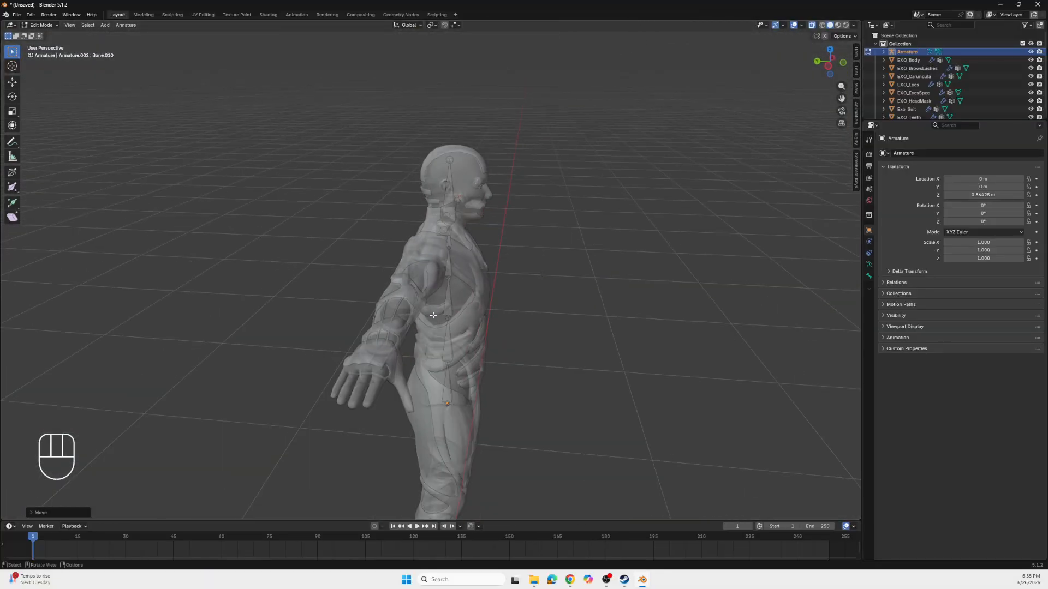
click(830, 62)
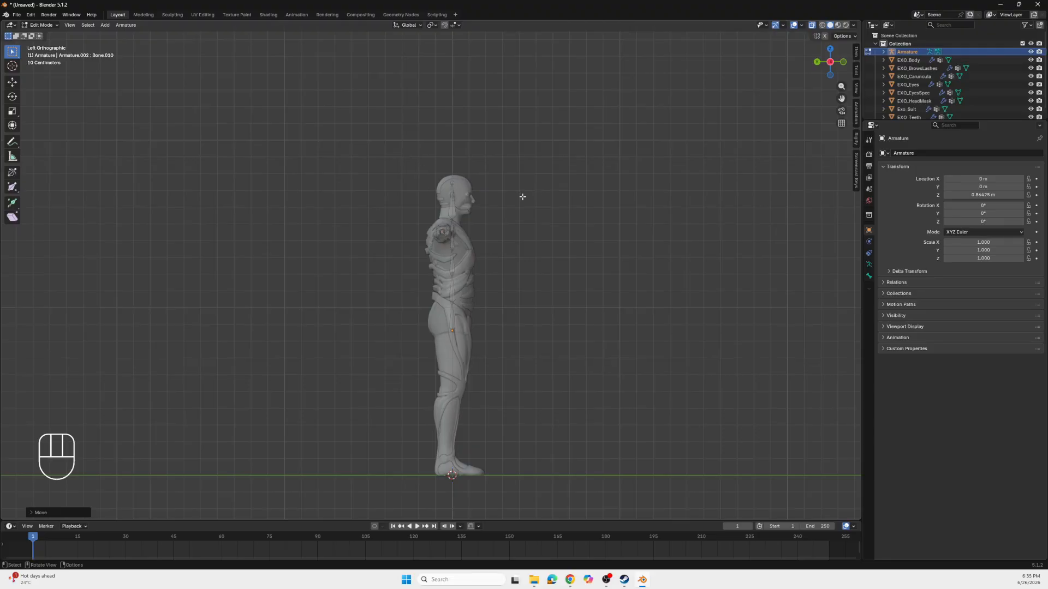
middle_drag(526, 200, 470, 204)
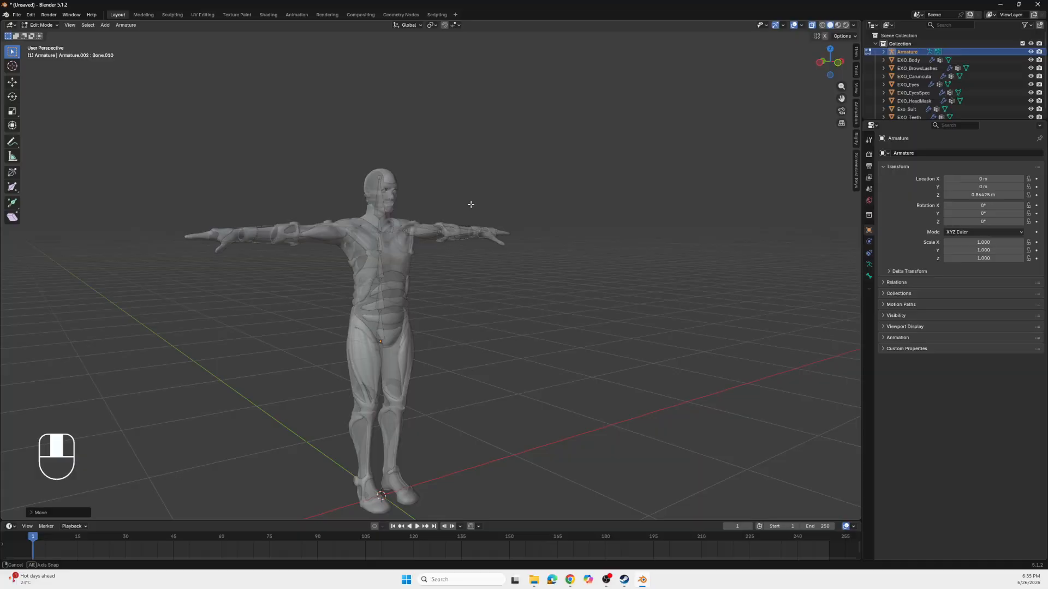
middle_drag(510, 239, 473, 284)
scroll(472, 284, up, 2)
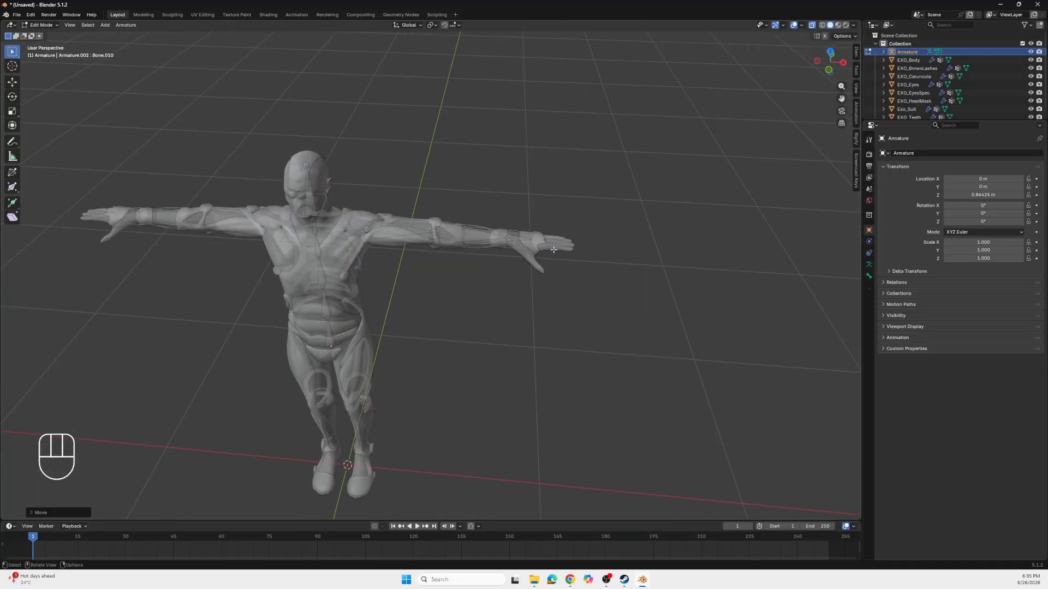
Show the character's left hand in close-up from the top view
click(830, 52)
scroll(573, 313, up, 2)
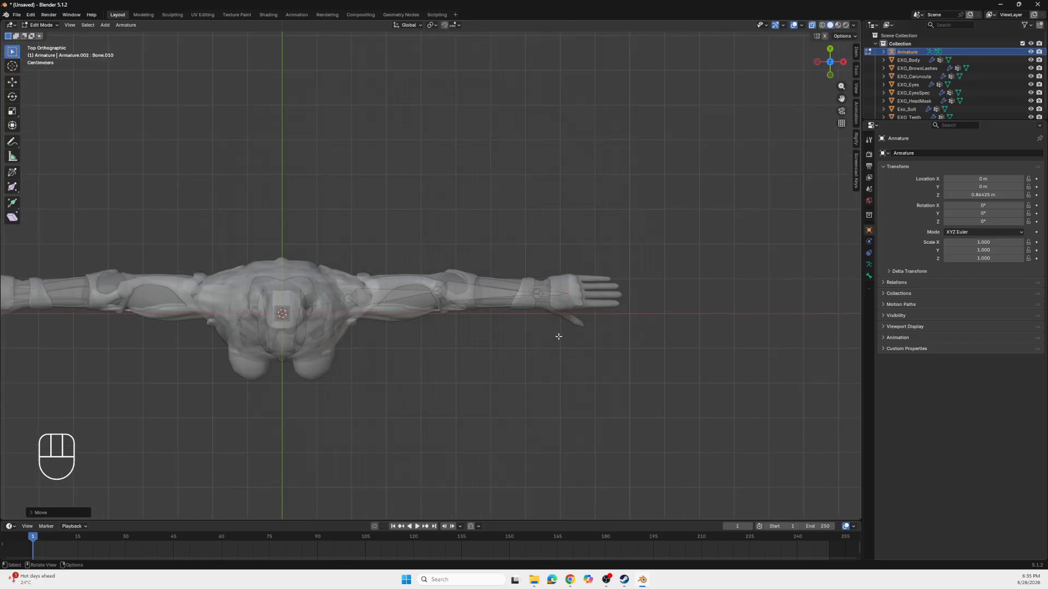
shift+middle_drag(580, 347, 424, 337)
scroll(423, 336, up, 4)
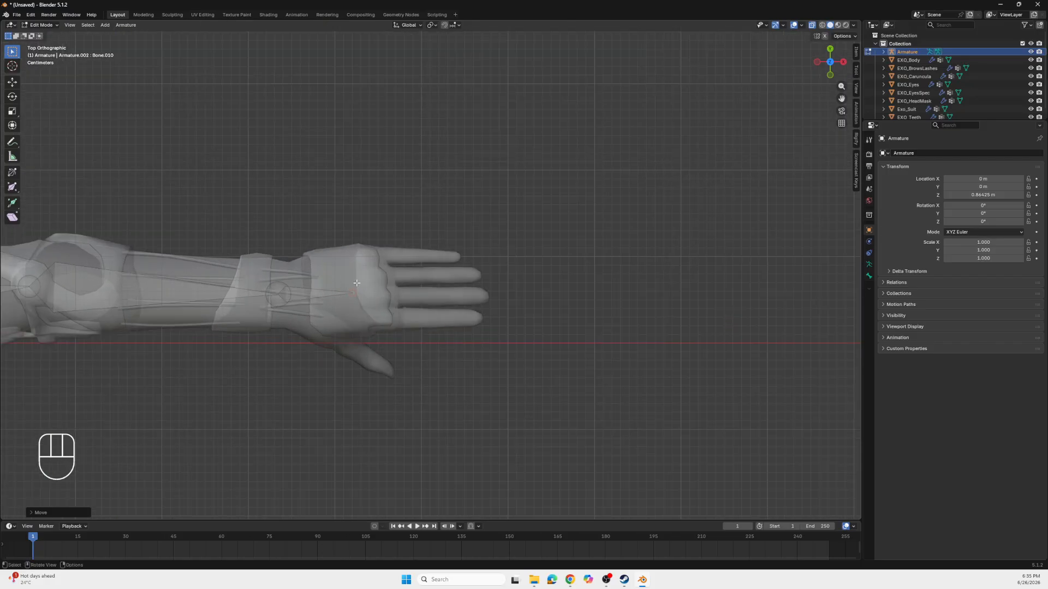
key(shift+d)
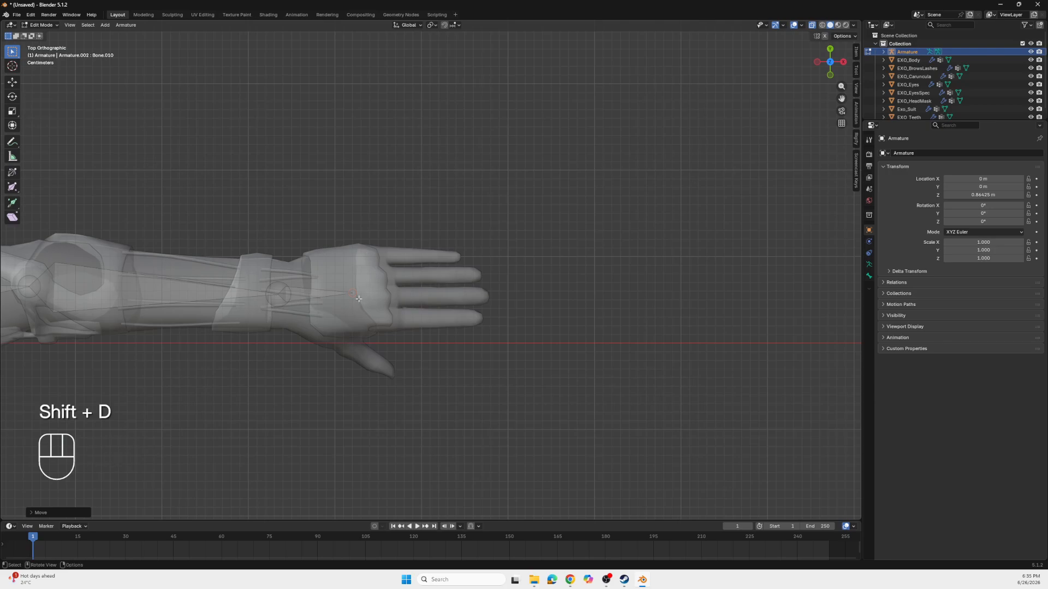
click(355, 282)
click(40, 25)
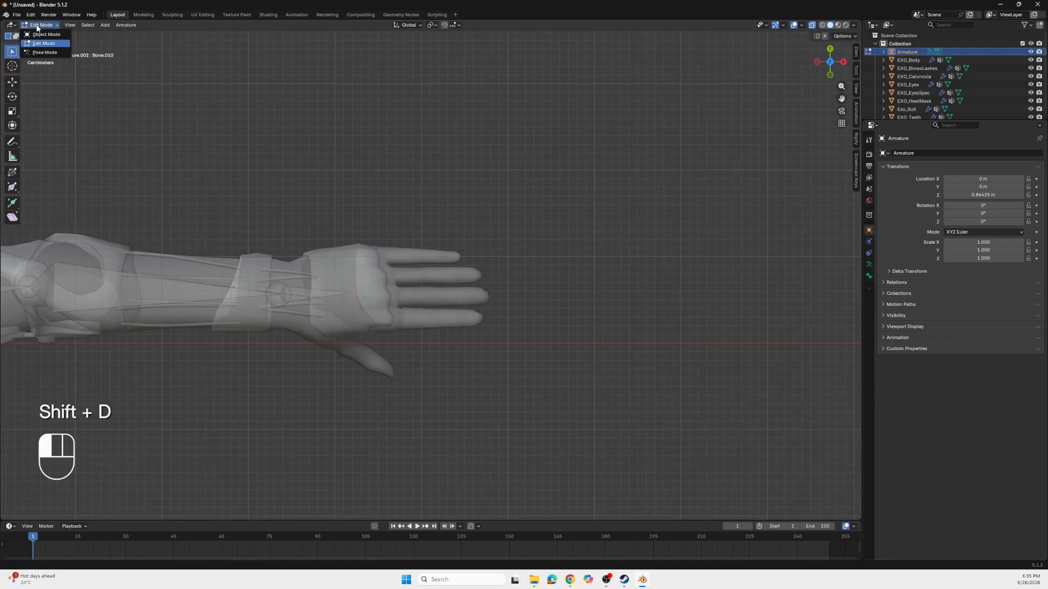
click(44, 34)
click(302, 294)
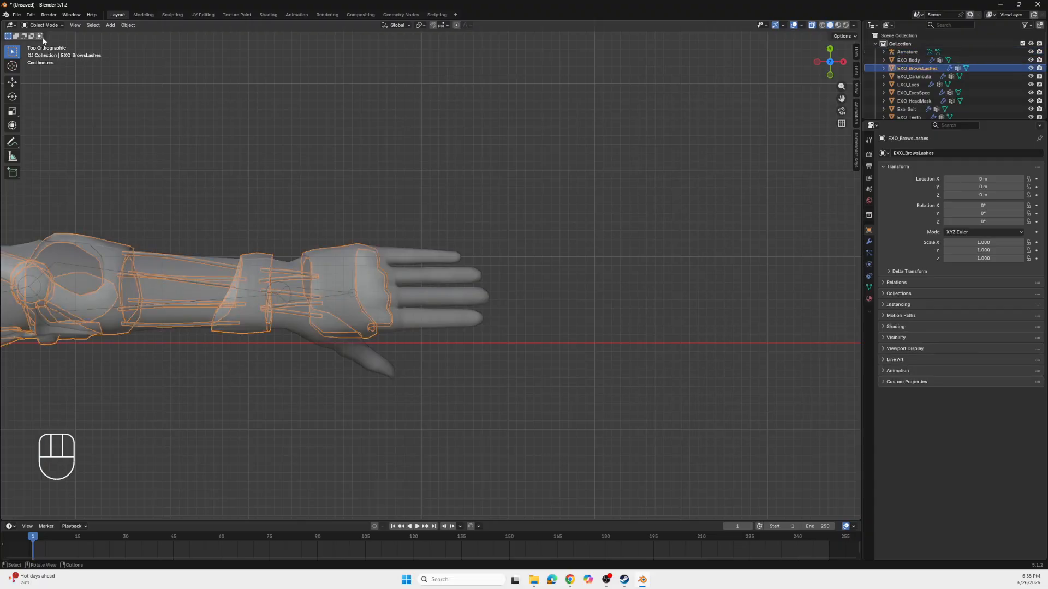
click(44, 24)
click(44, 43)
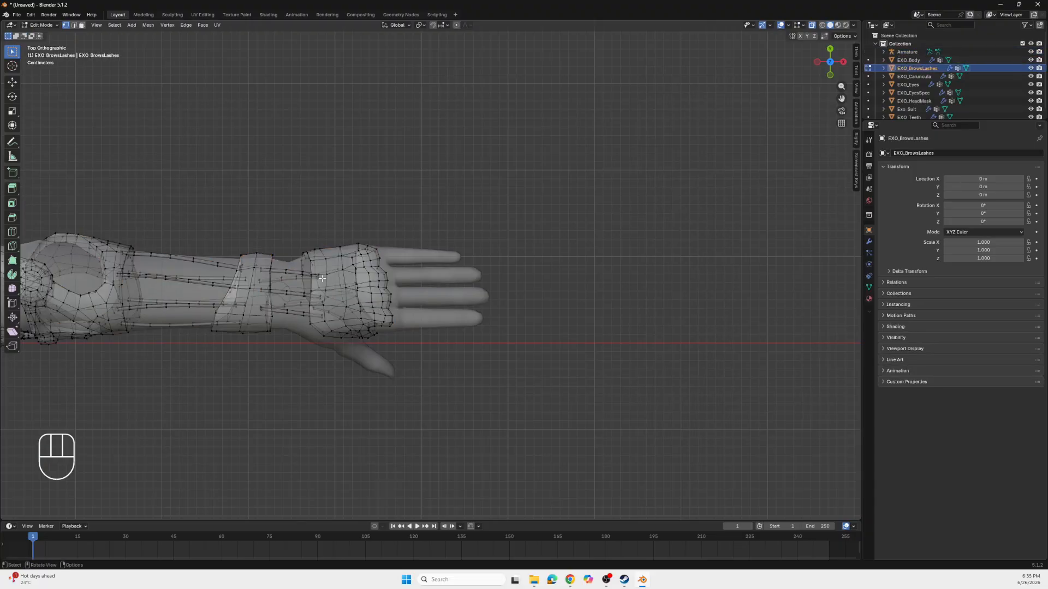
key(ctrl+z)
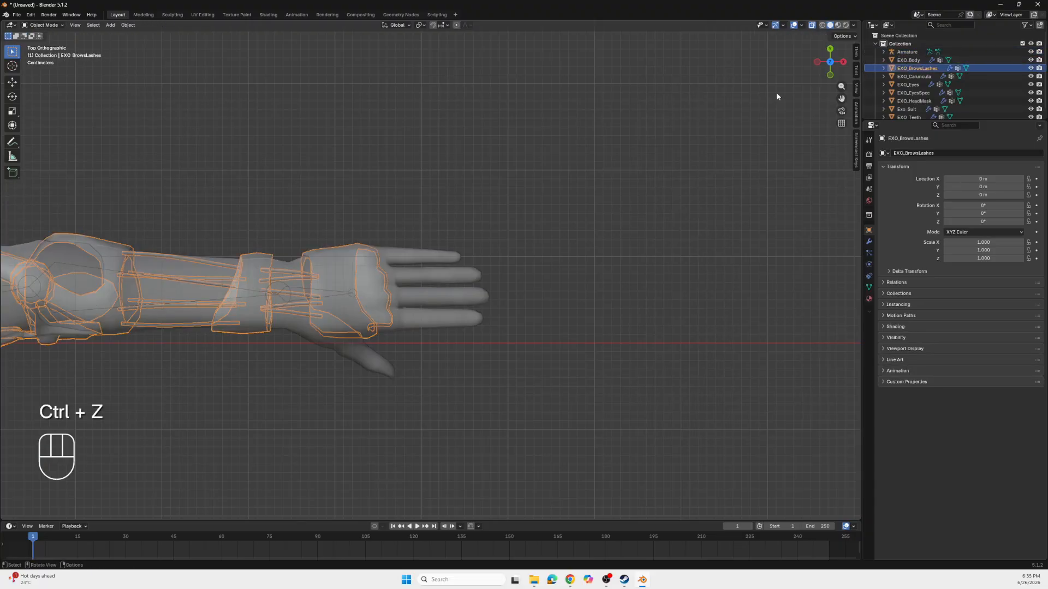
key(ctrl+z)
Select the armature in the forearm area and switch it back to Edit Mode
click(309, 288)
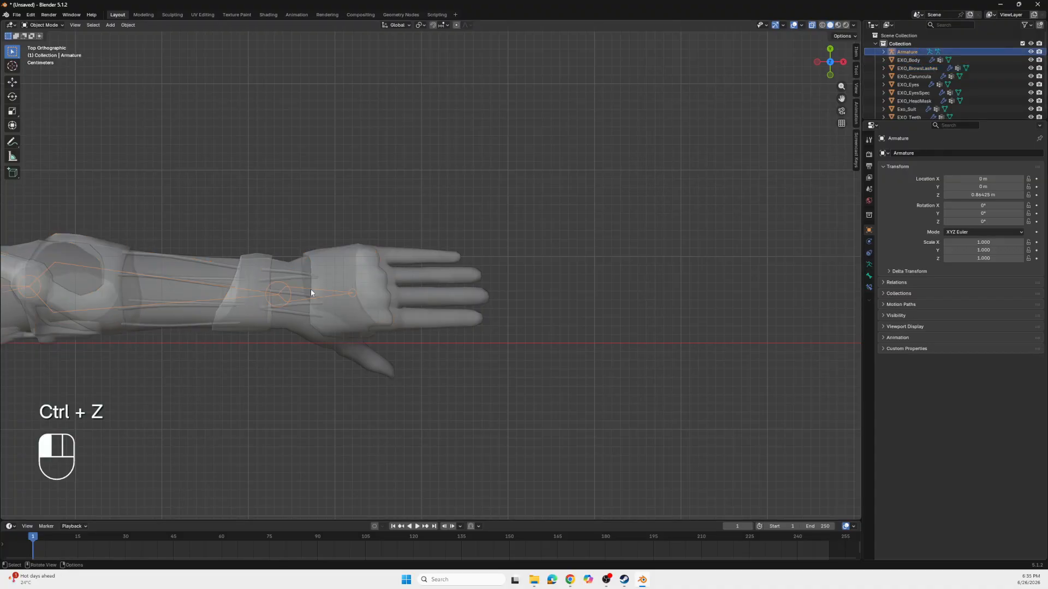
click(342, 299)
click(323, 299)
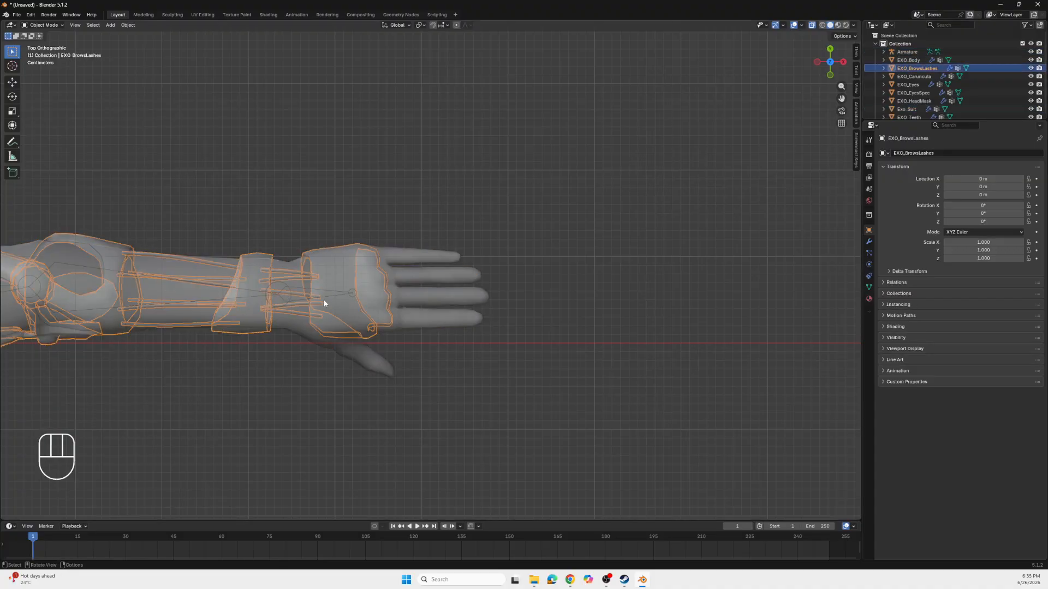
click(327, 300)
click(334, 296)
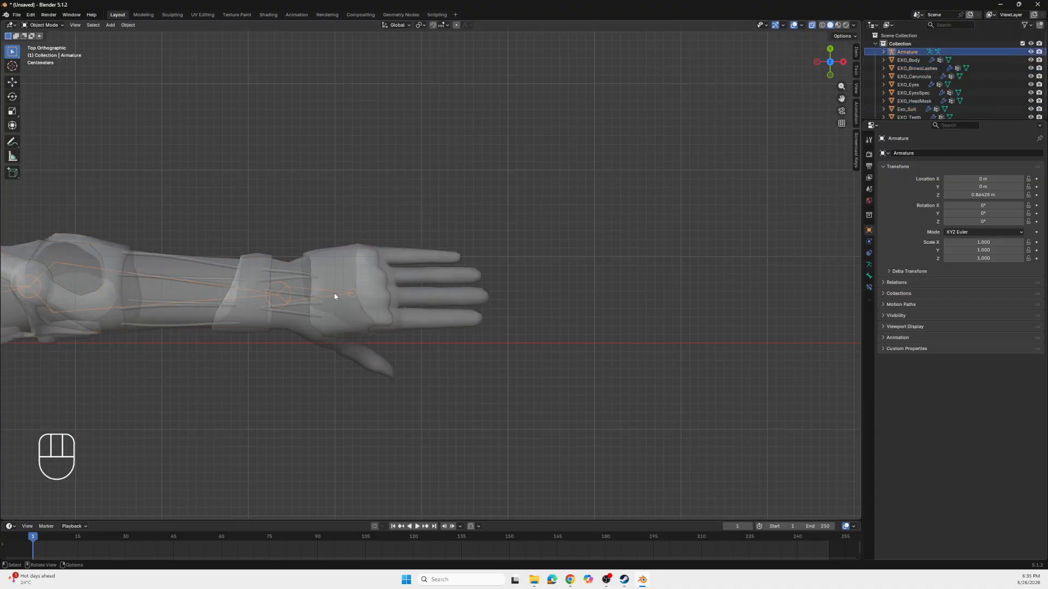
click(42, 25)
click(42, 44)
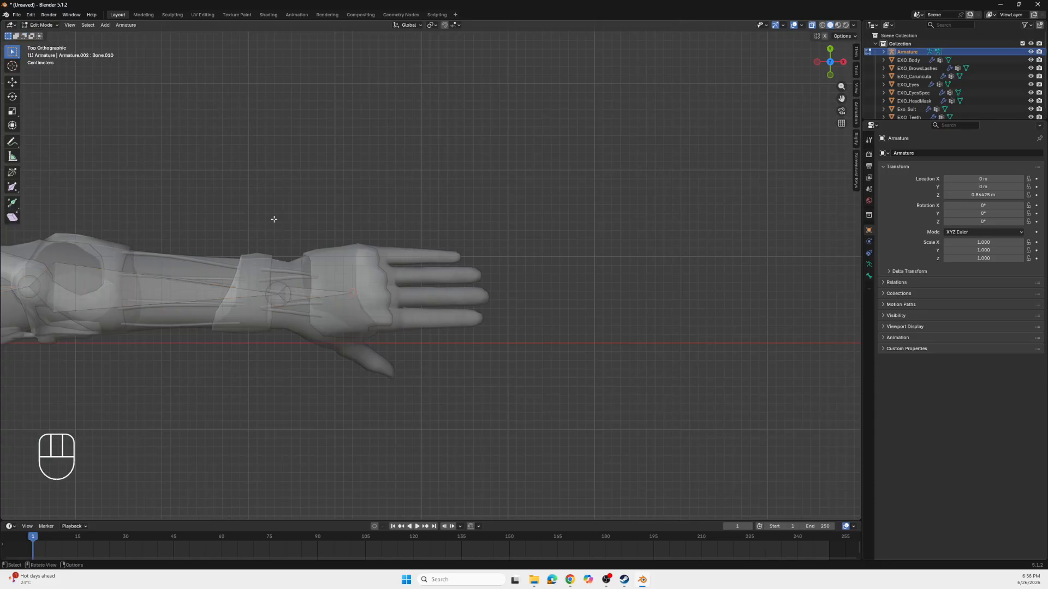
click(324, 295)
key(shift+d)
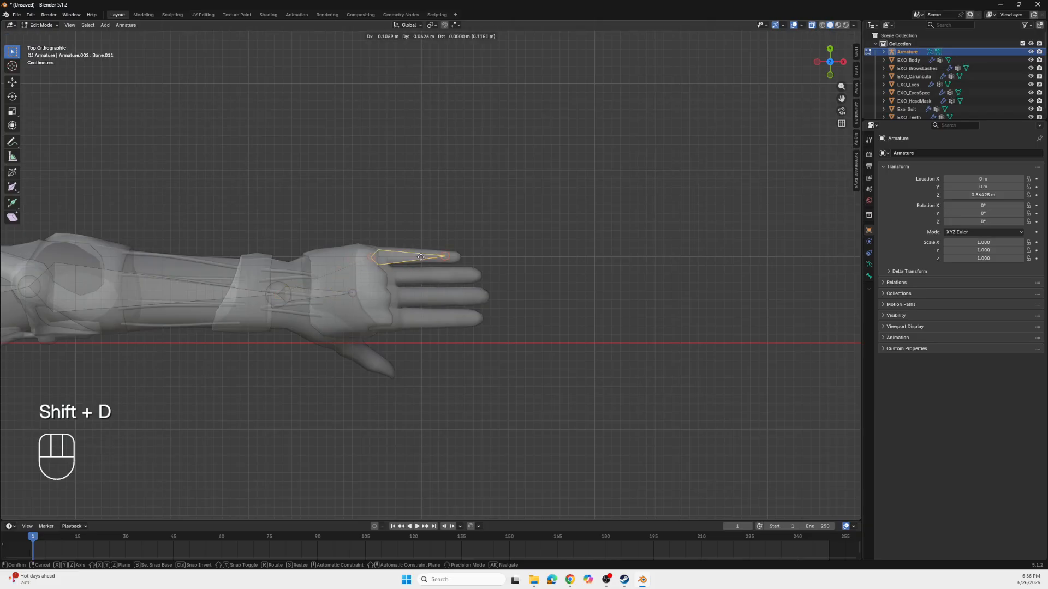
click(420, 257)
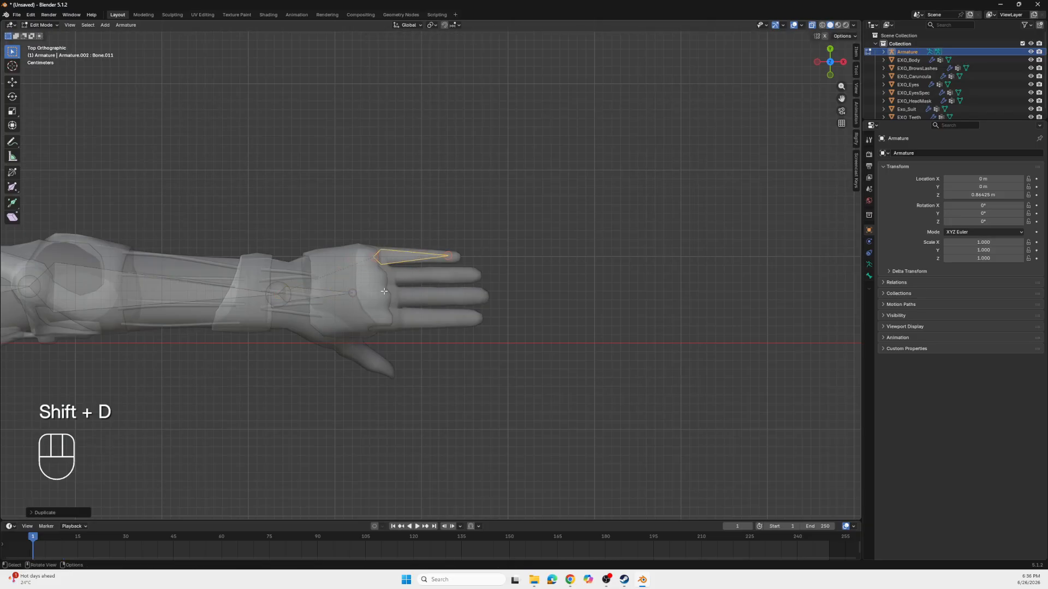
click(341, 294)
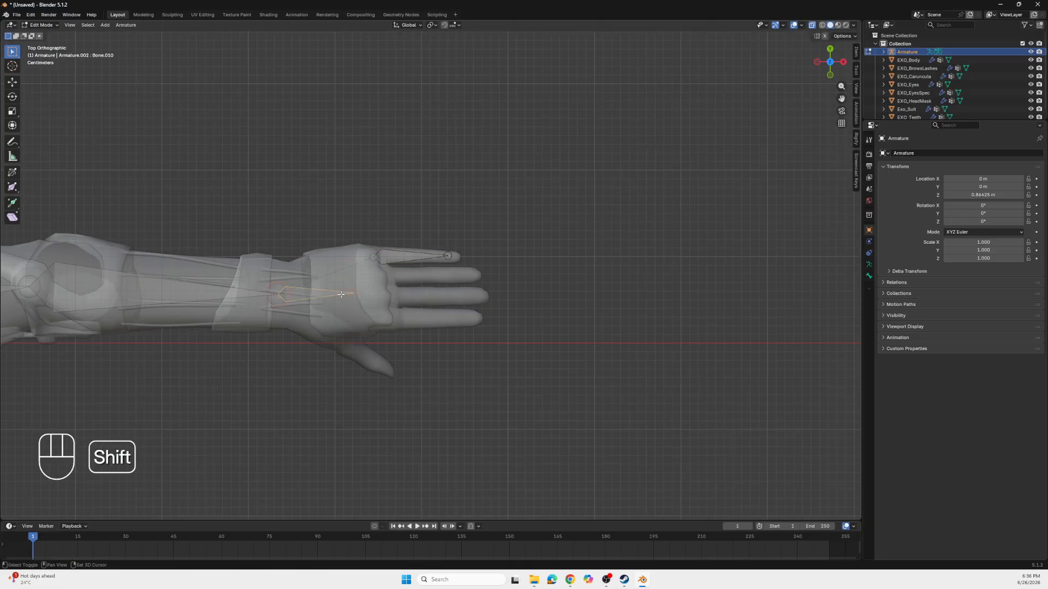
key(shift+d)
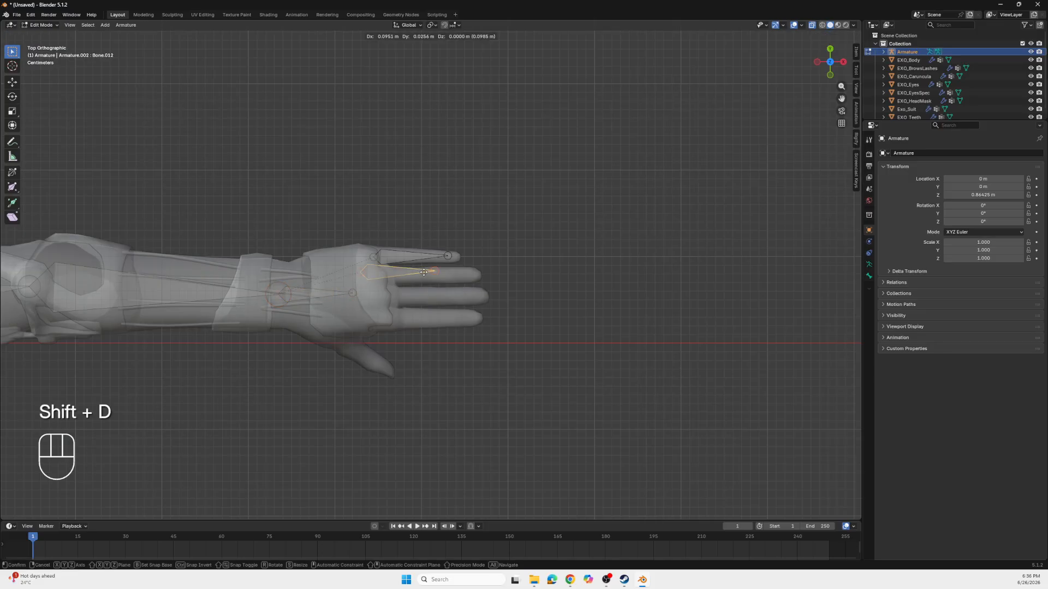
key(Escape)
key(Escape)
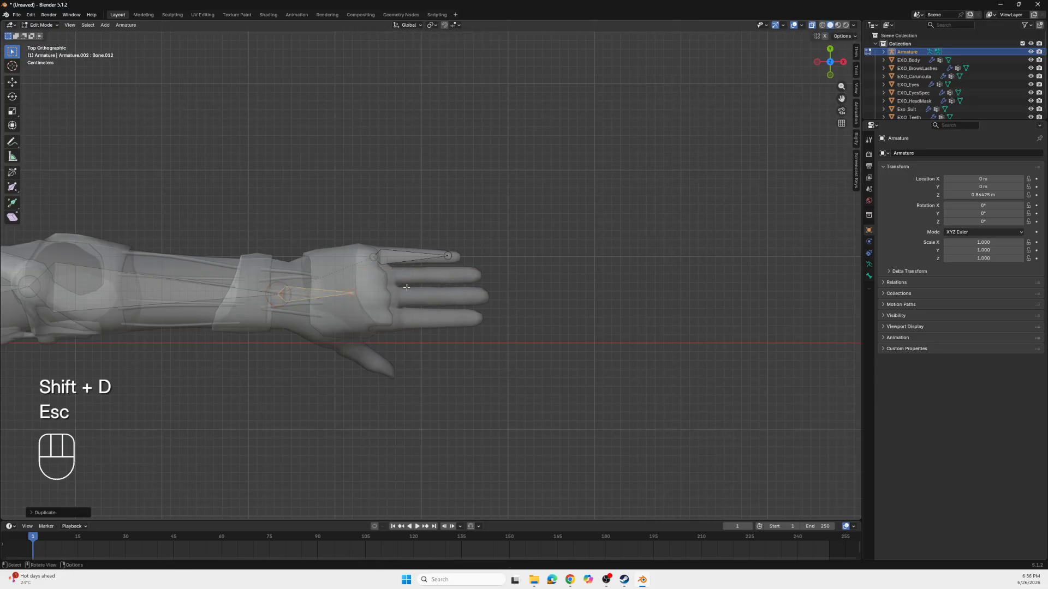
key(ctrl+z)
key(ctrl+z)
key(ctrl+z)
key(ctrl+z)
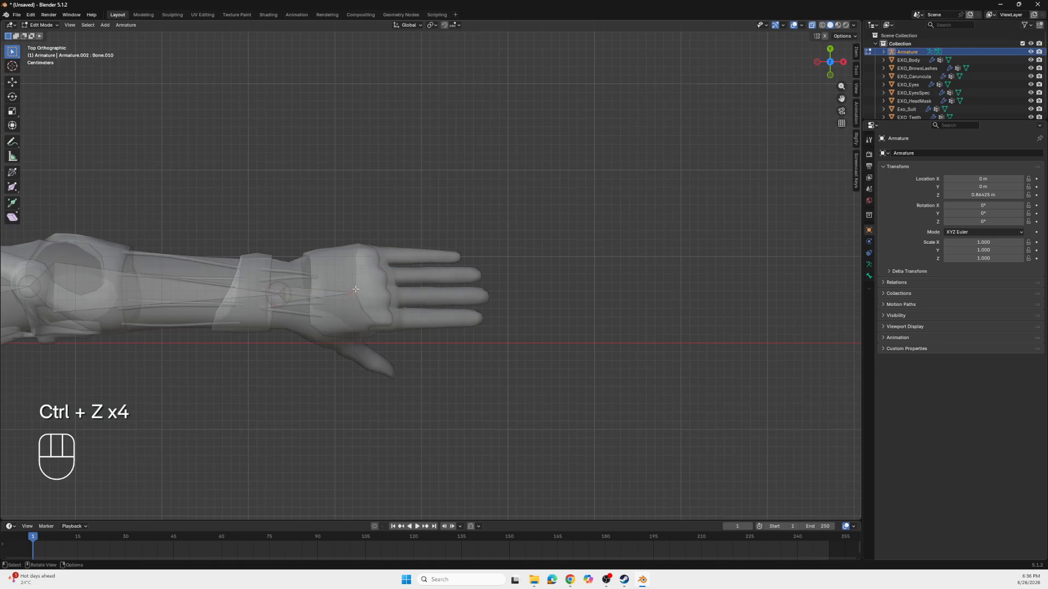
Duplicate the hand bone and place the copy along the little finger
key(shift+d)
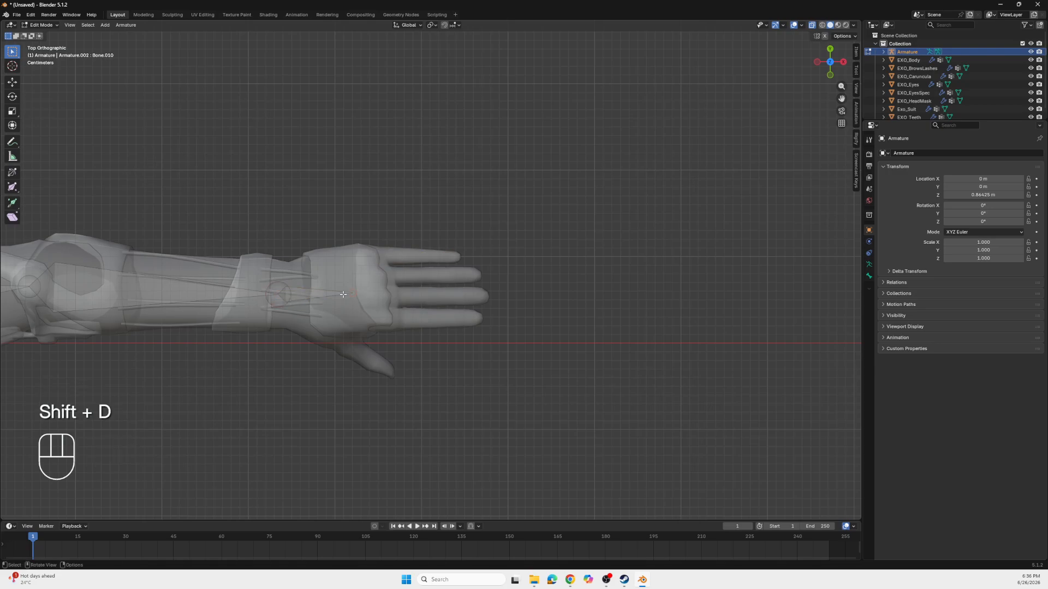
click(358, 295)
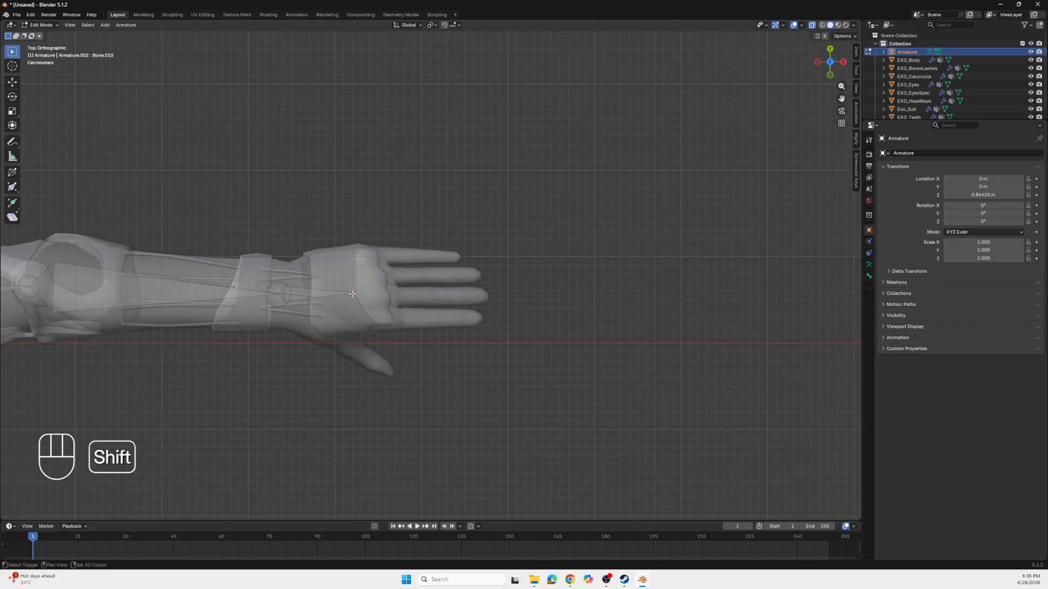
click(351, 292)
key(shift+d)
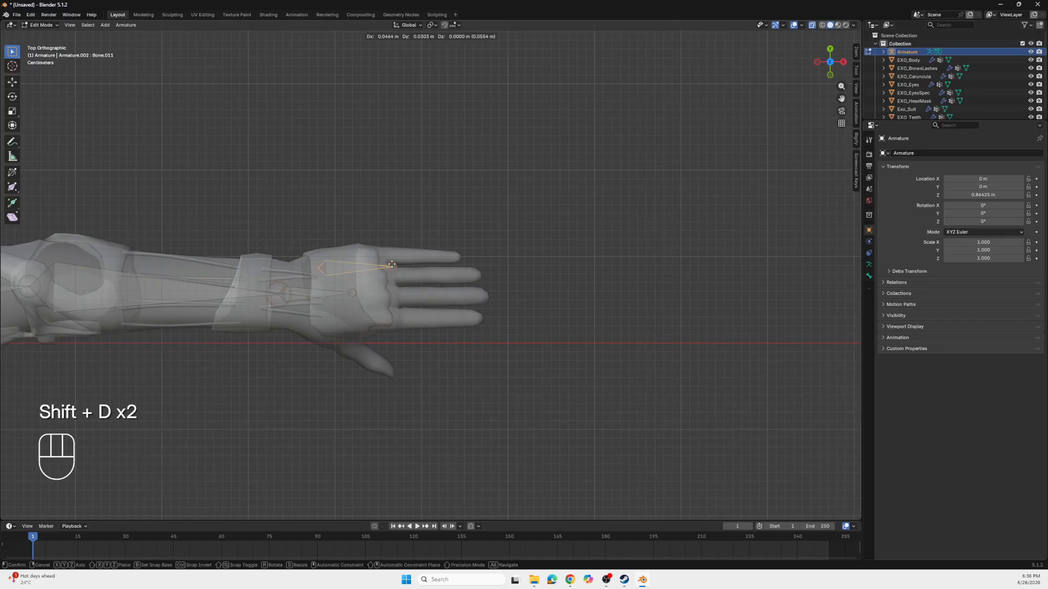
click(447, 255)
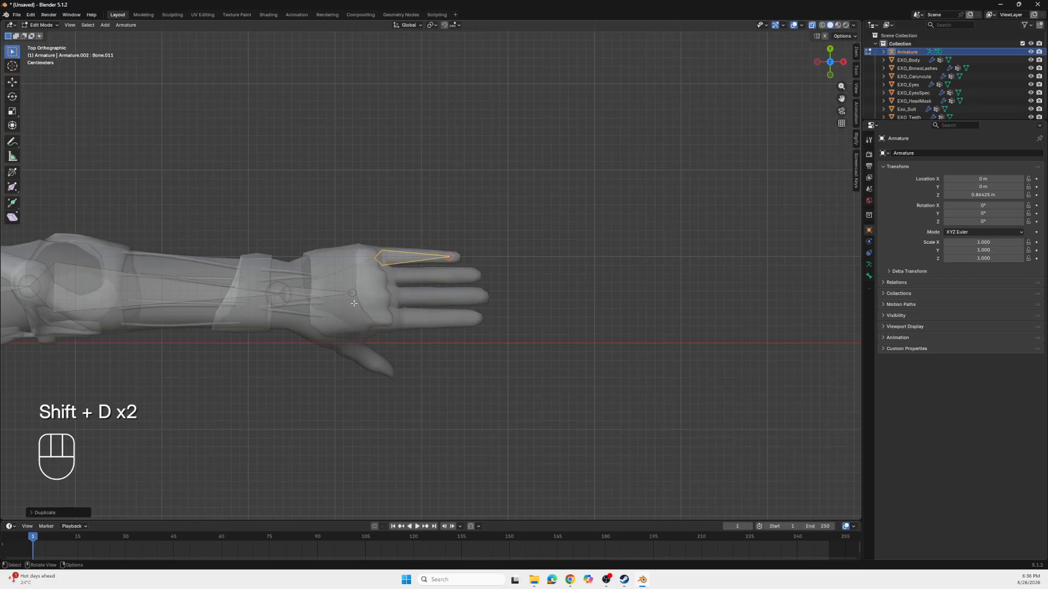
Duplicate the little finger bone across the hand, placing one copy each in the ring, middle and index fingers
key(shift+d)
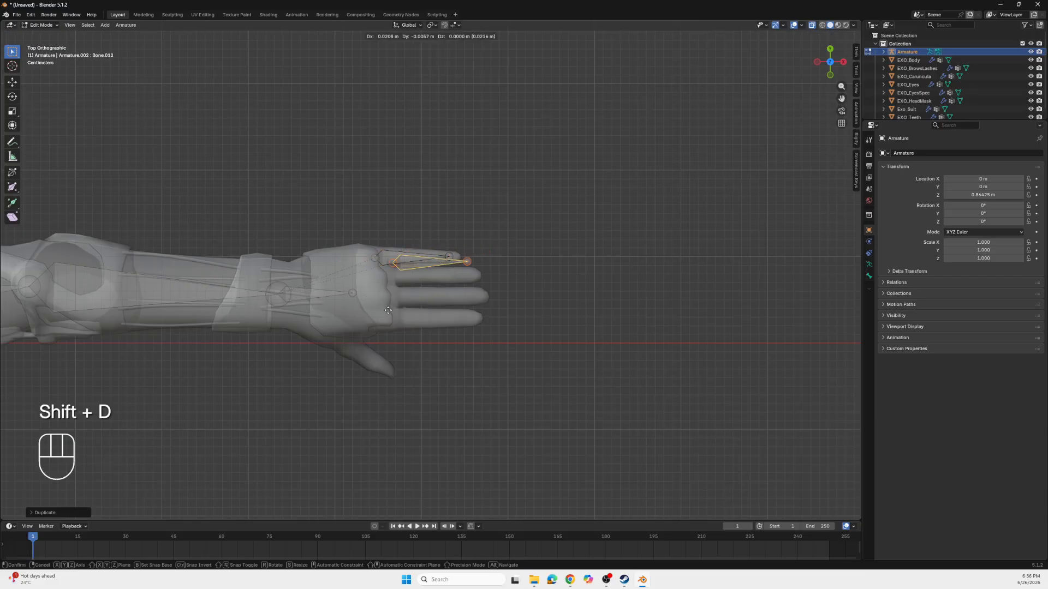
click(386, 317)
key(shift+d)
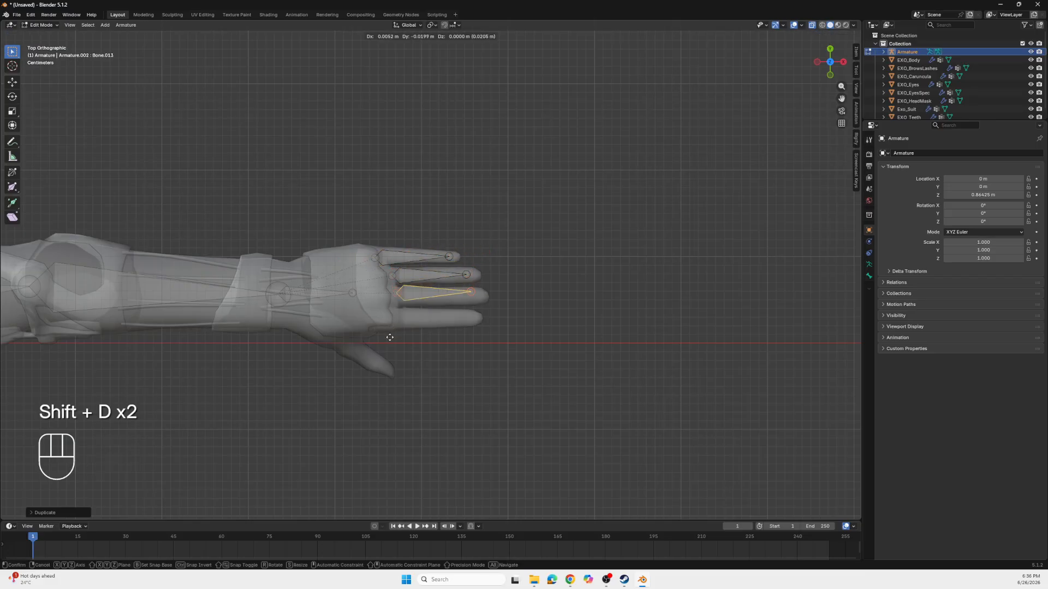
click(389, 337)
key(shift+d)
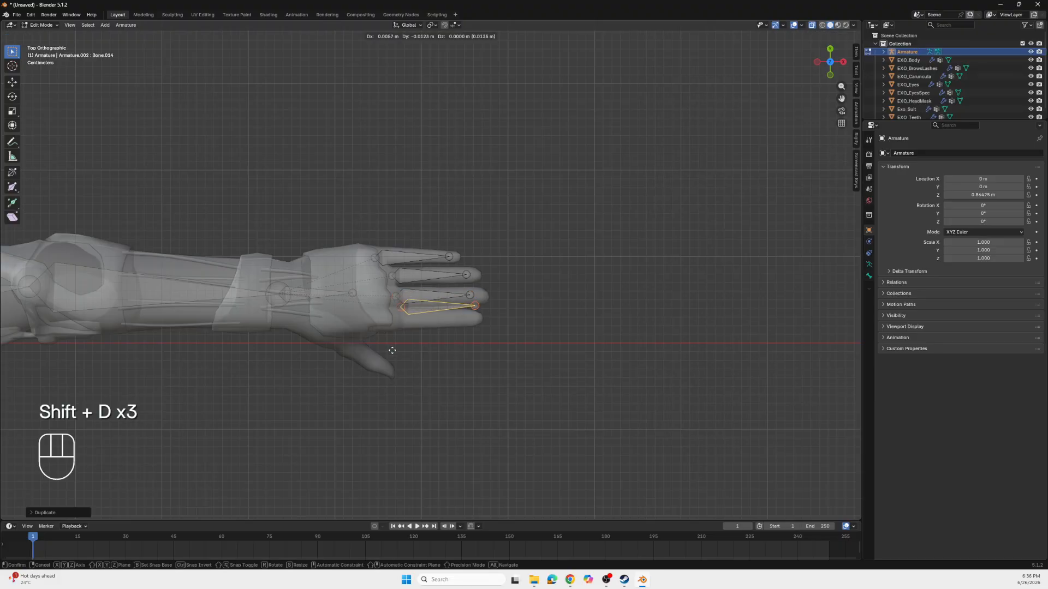
click(349, 351)
Duplicate the index finger bone to the base of the thumb and move the copy's tip to the thumb's end
key(shift+d)
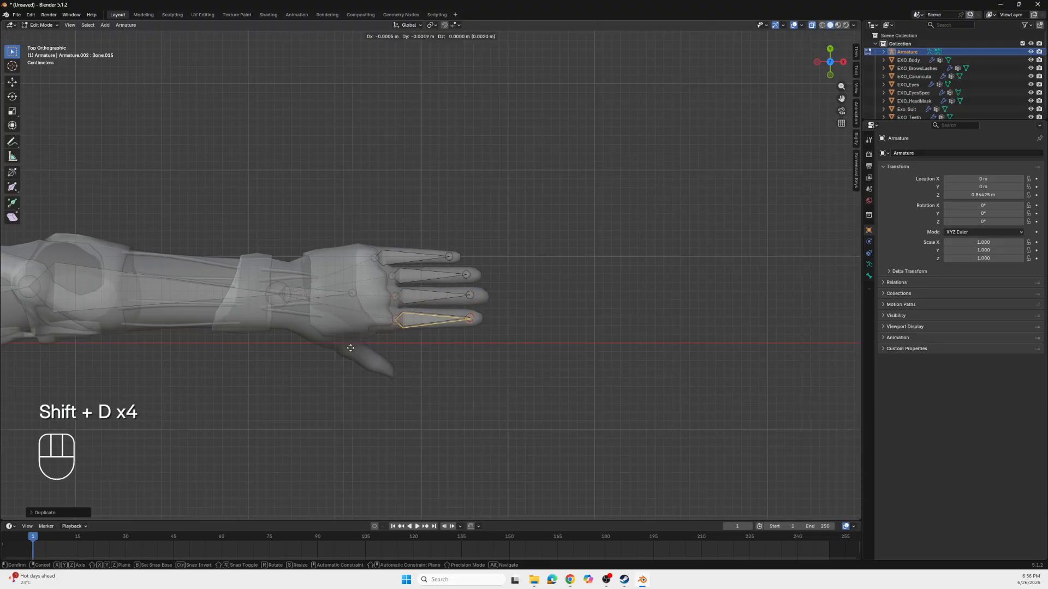
click(297, 369)
click(416, 345)
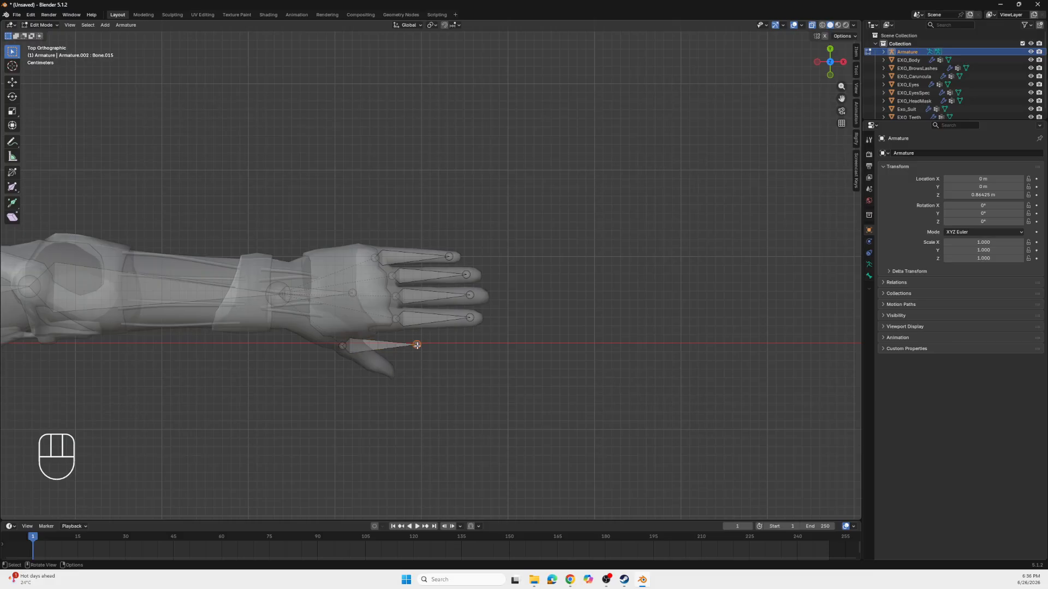
key(f)
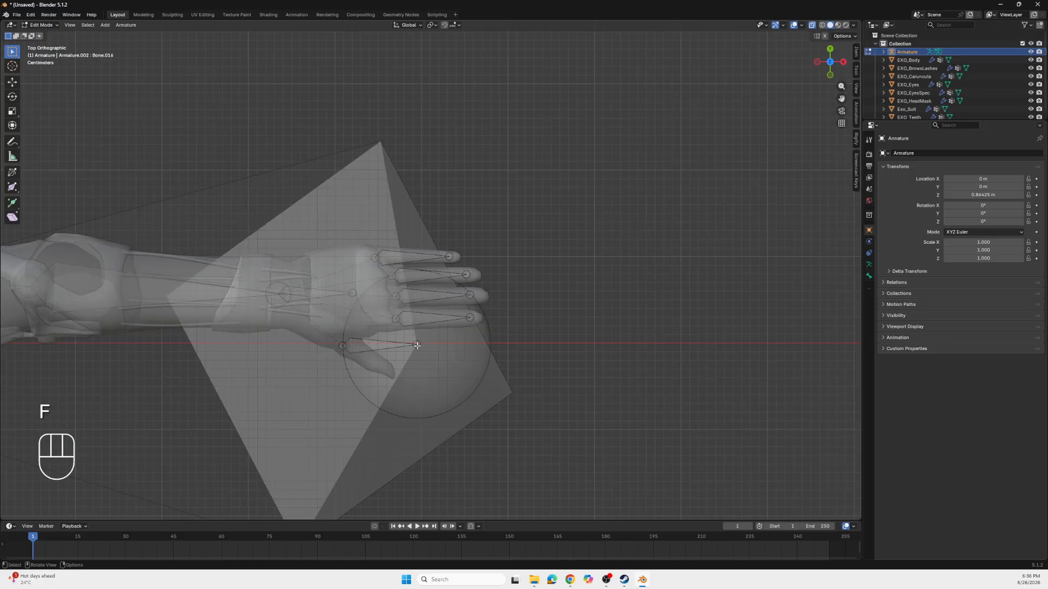
key(ctrl+z)
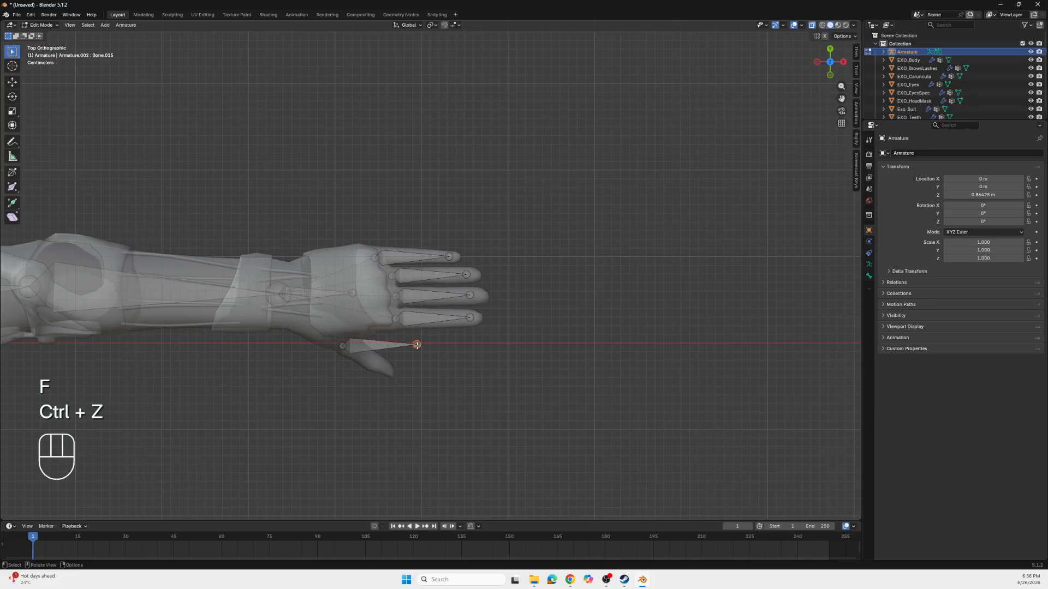
key(g)
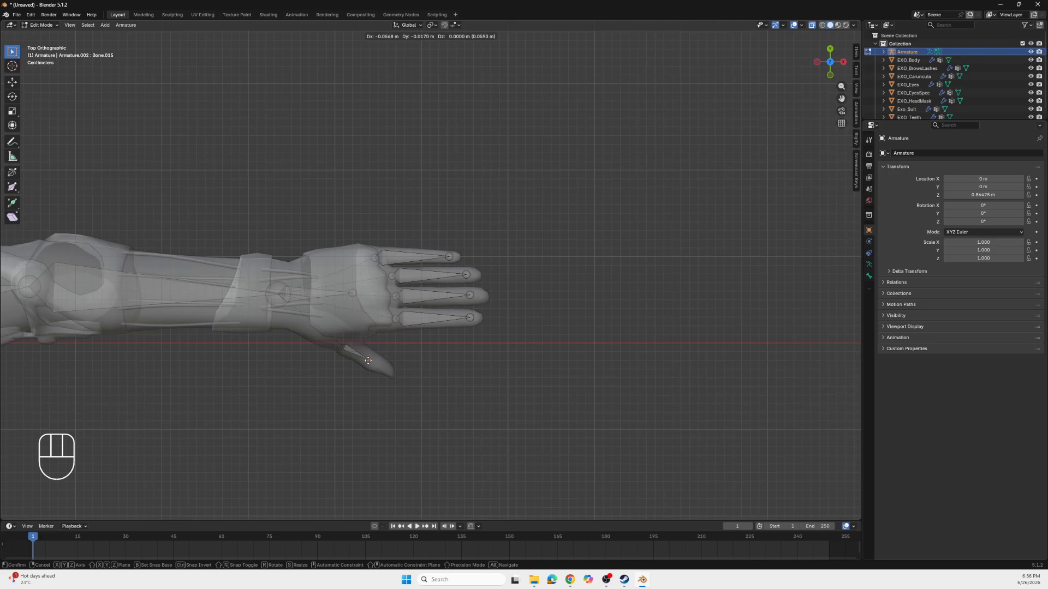
click(365, 358)
Subdivide the thumb bone into two segments
right_click(365, 357)
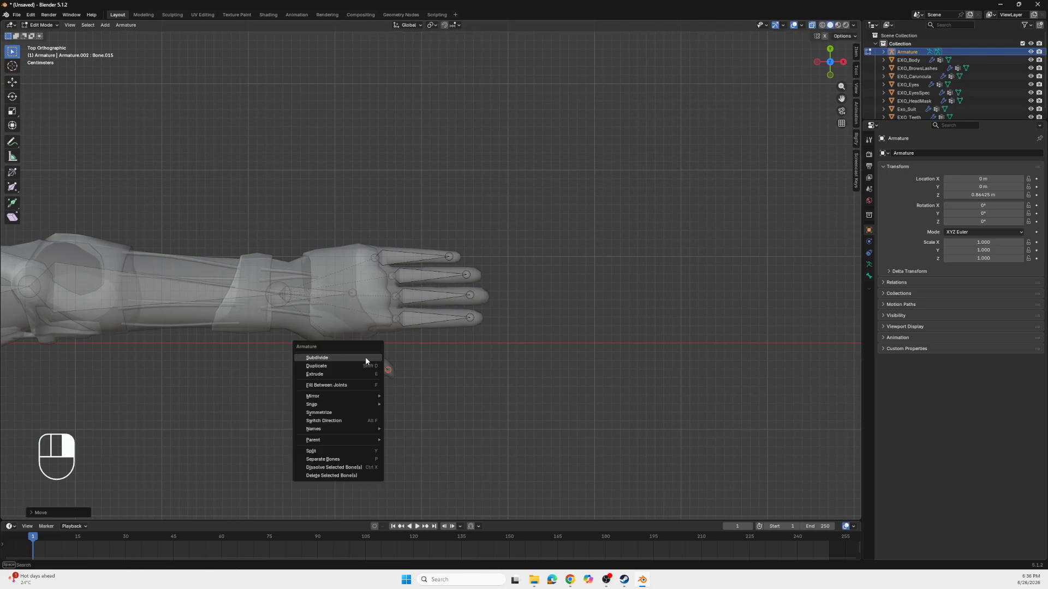
click(342, 358)
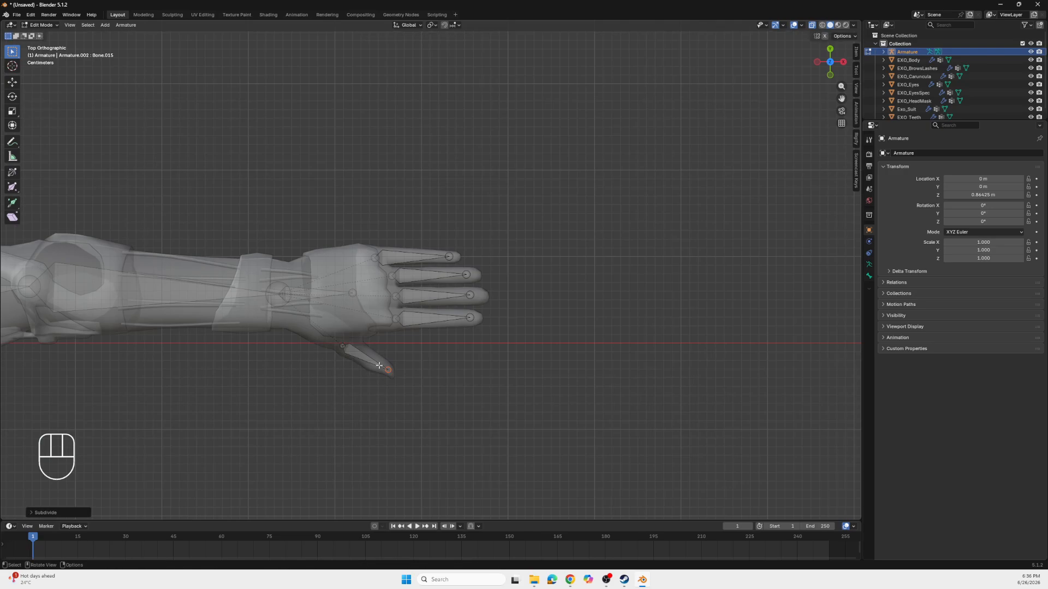
click(356, 353)
right_click(367, 358)
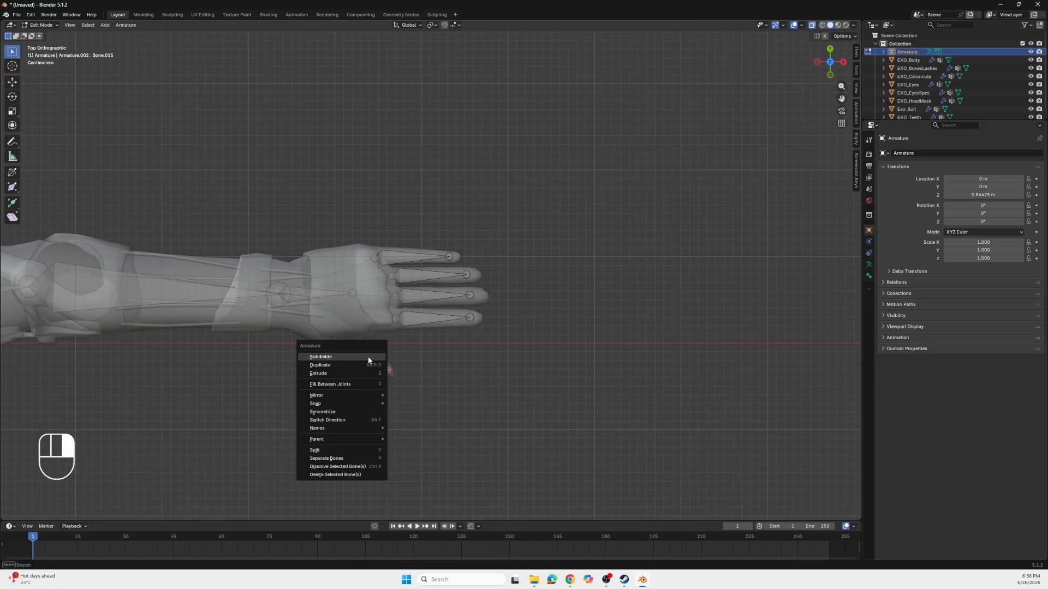
click(335, 357)
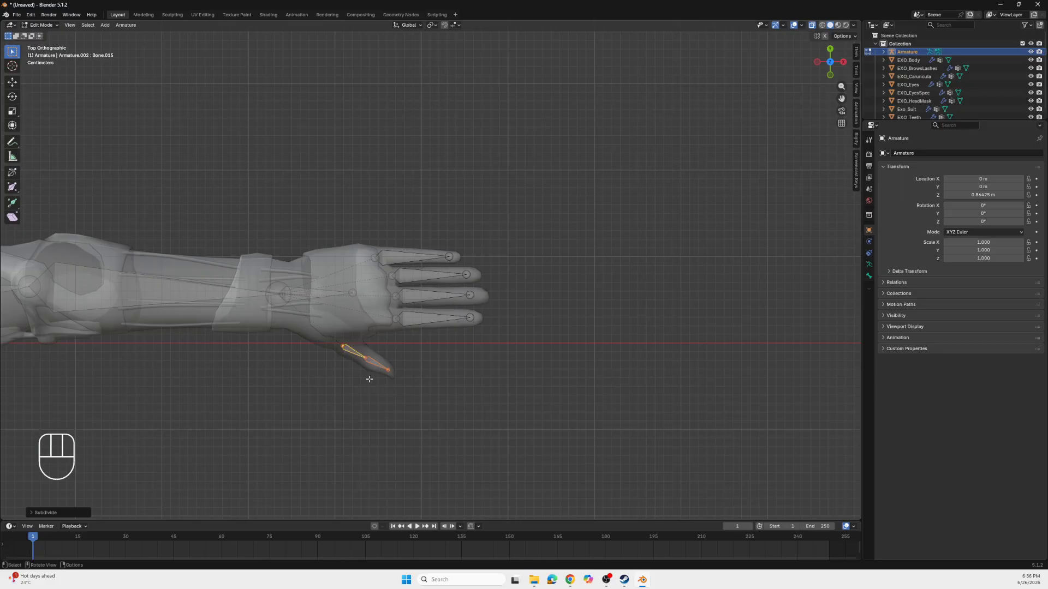
Subdivide the index, middle, ring and little finger bones into two segments each
mouse_move(391, 369)
middle_down()
mouse_move(402, 327)
mouse_move(397, 350)
middle_up()
click(397, 351)
right_click(399, 349)
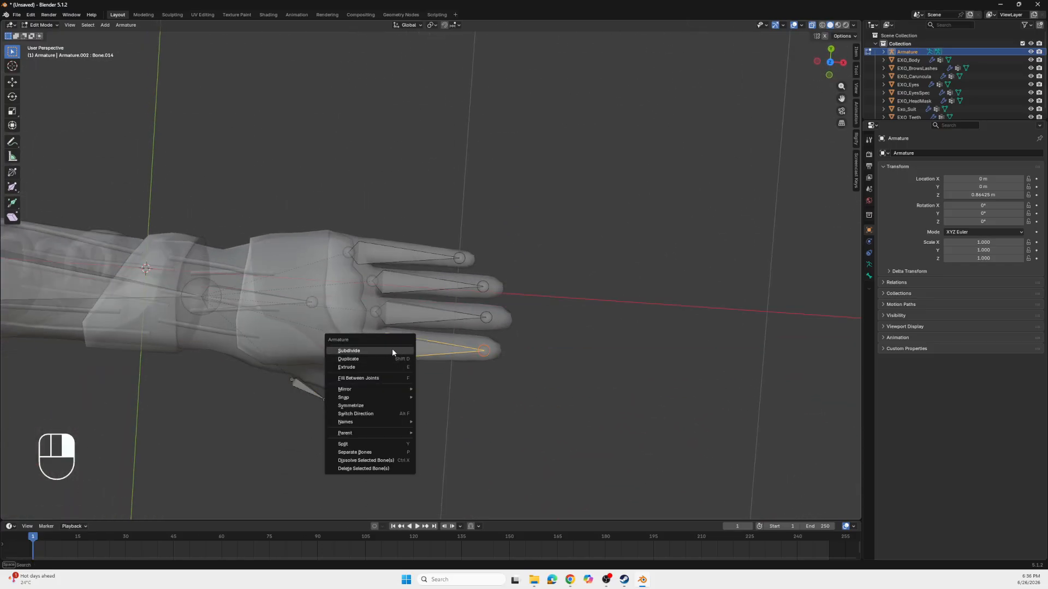
click(391, 349)
click(425, 316)
right_click(427, 313)
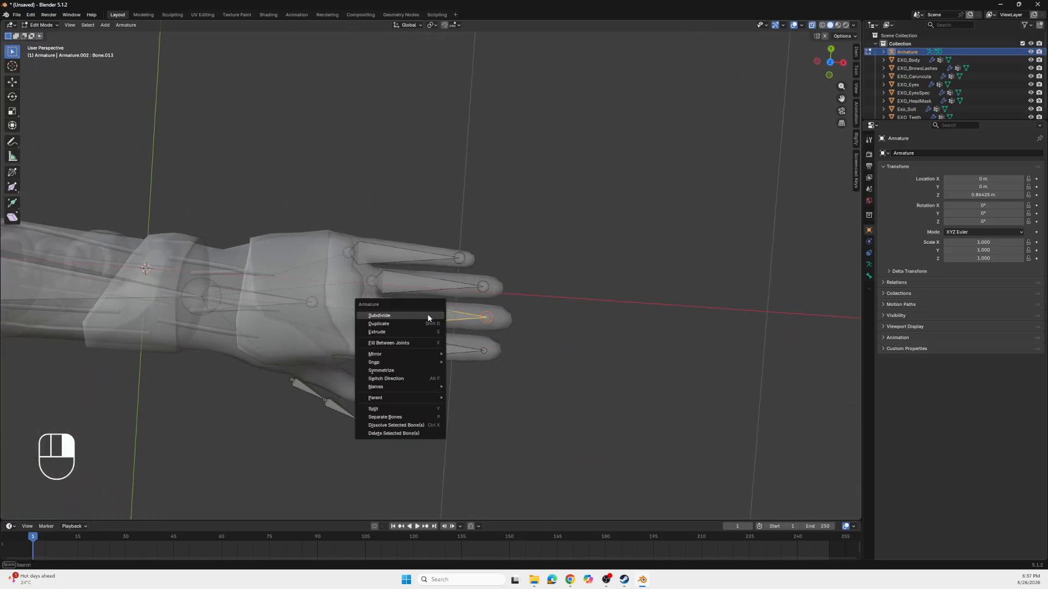
click(428, 313)
click(424, 288)
right_click(424, 287)
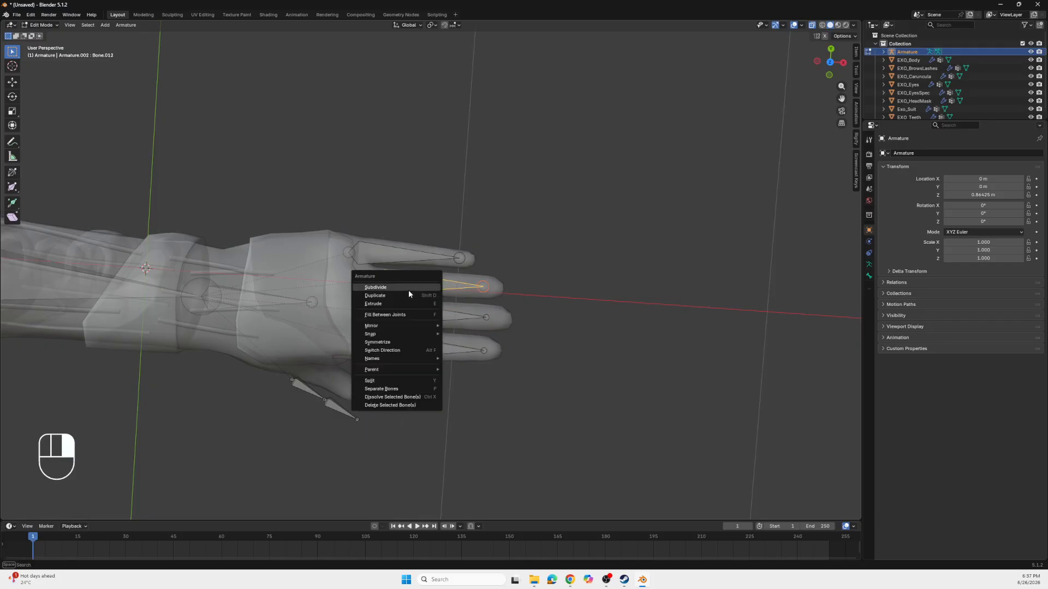
click(408, 288)
click(404, 258)
right_click(404, 258)
click(405, 260)
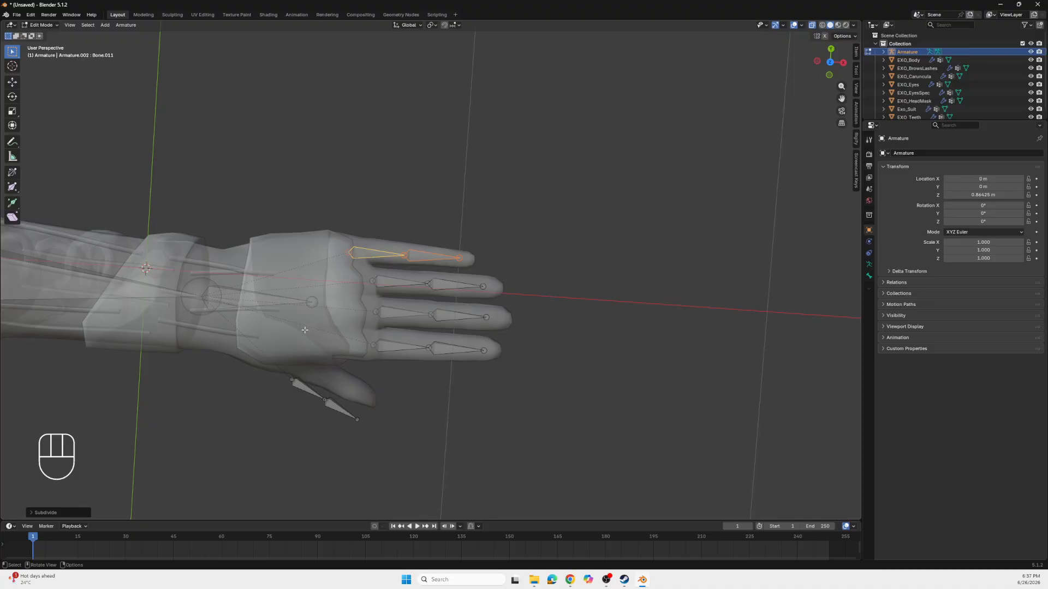
Move the two thumb bones onto the thumb mesh and place the chain's tip at the thumb's end
click(307, 390)
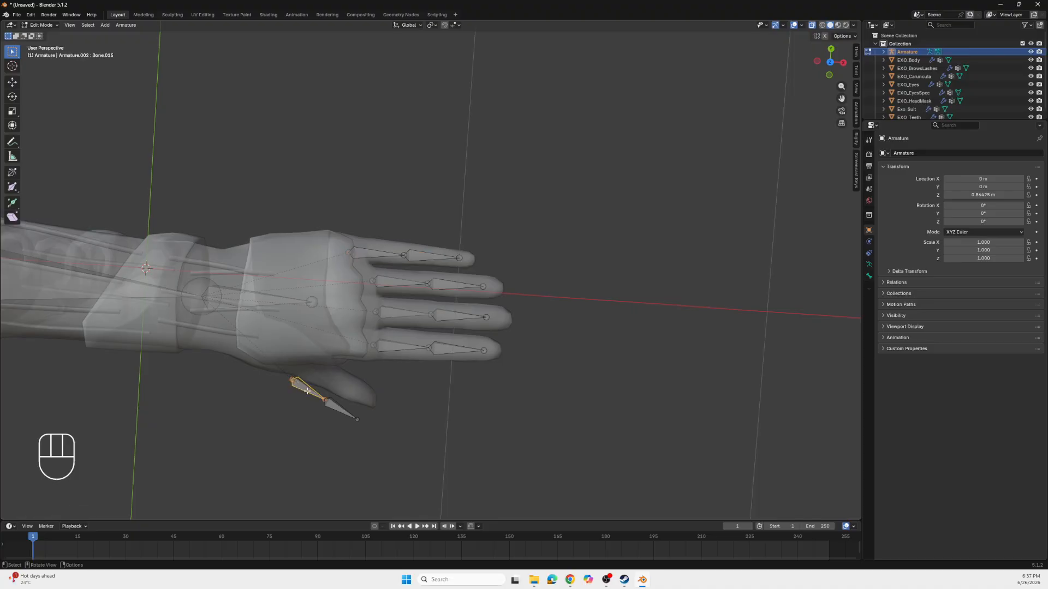
key(g)
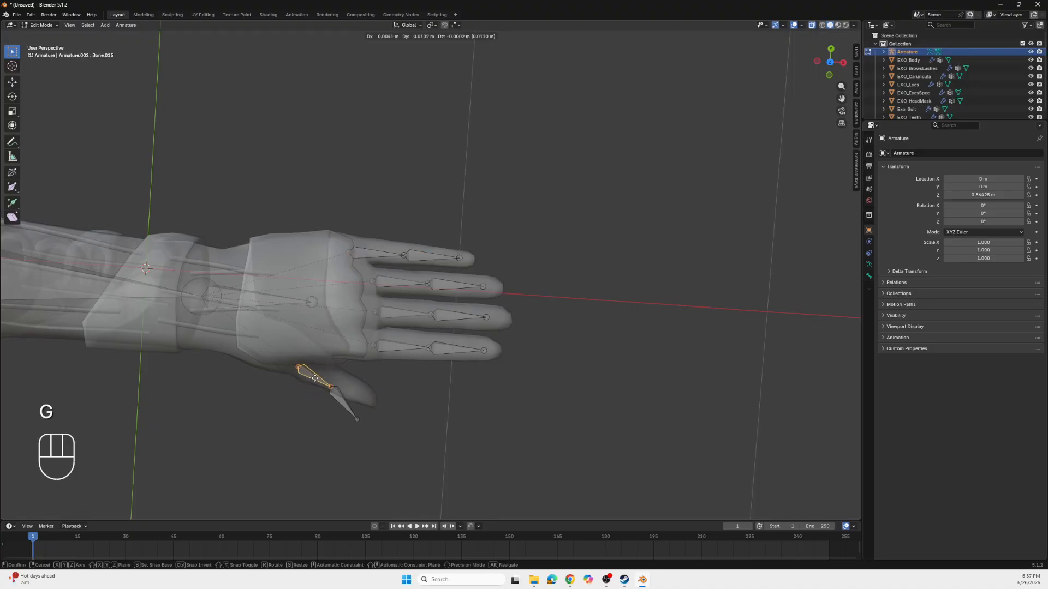
click(316, 379)
click(341, 401)
key(g)
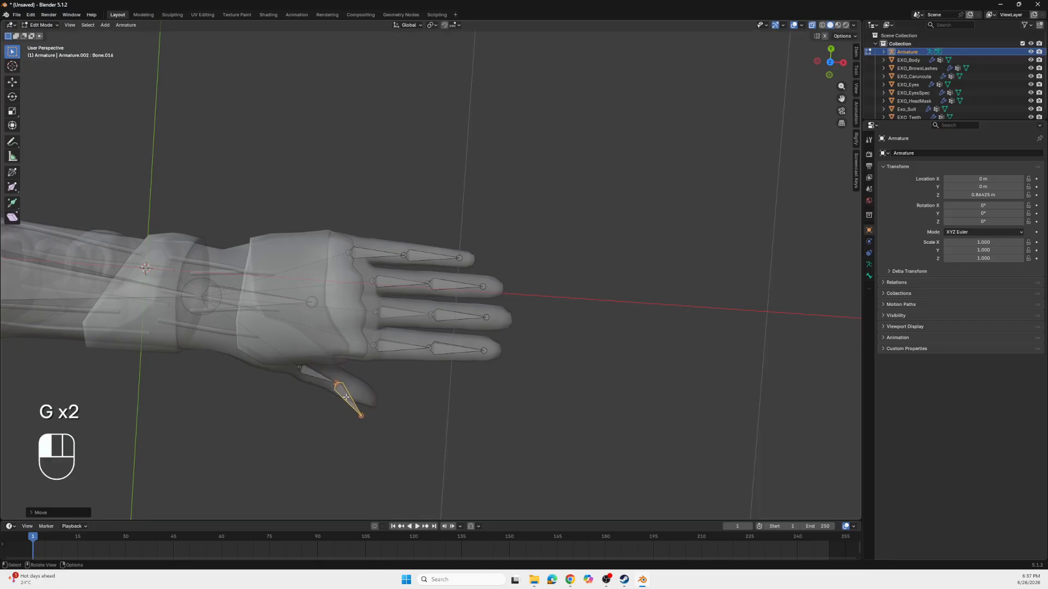
key(g)
click(372, 403)
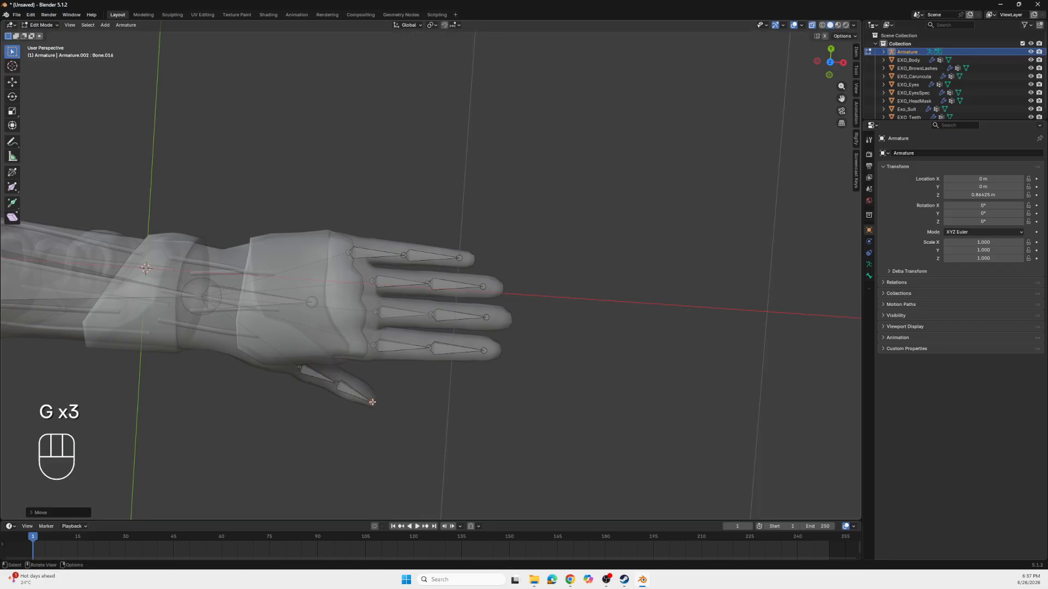
click(319, 378)
key(g)
click(320, 378)
Reposition the base thumb bone over the root of the thumb in the top orthographic view
scroll(208, 311, down, 5)
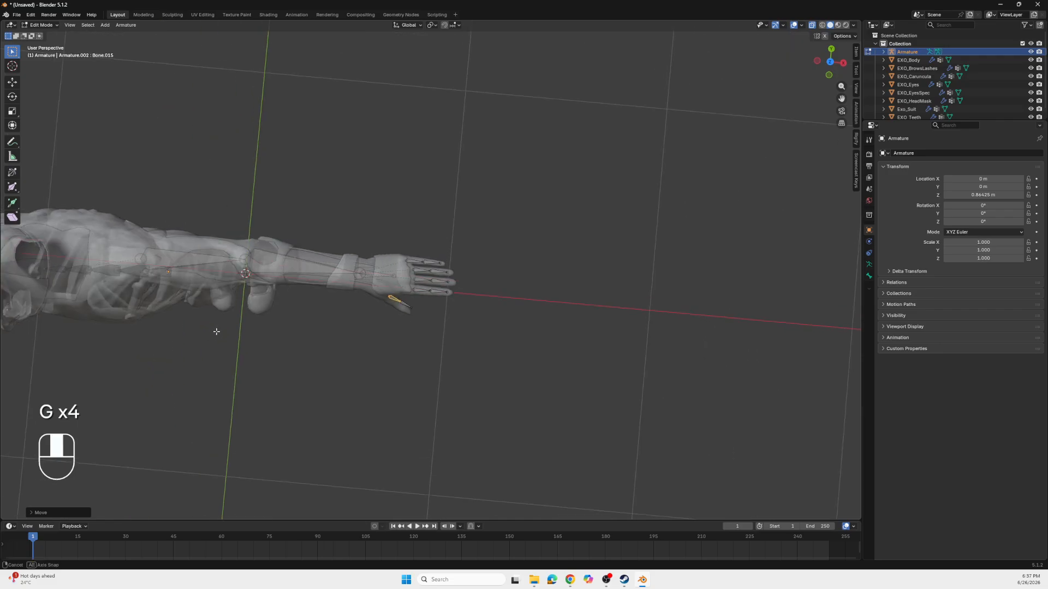
middle_drag(216, 334, 159, 306)
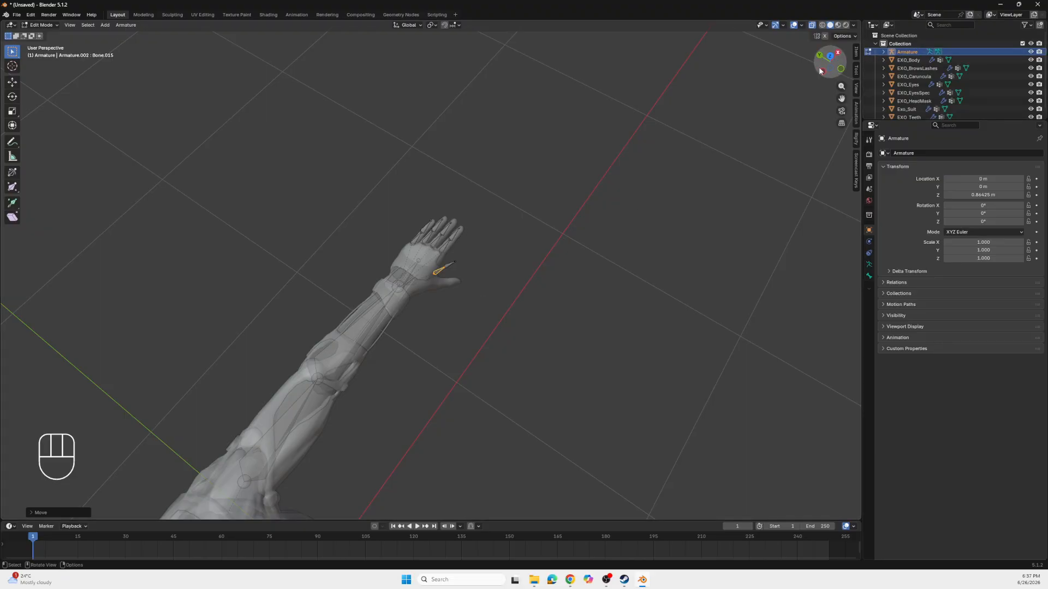
click(831, 56)
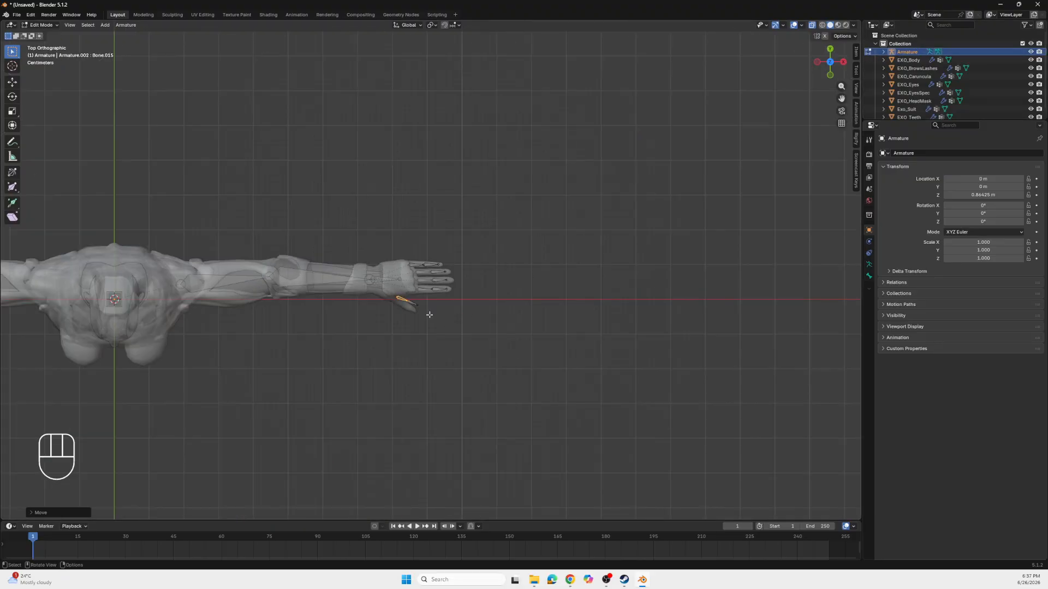
key(g)
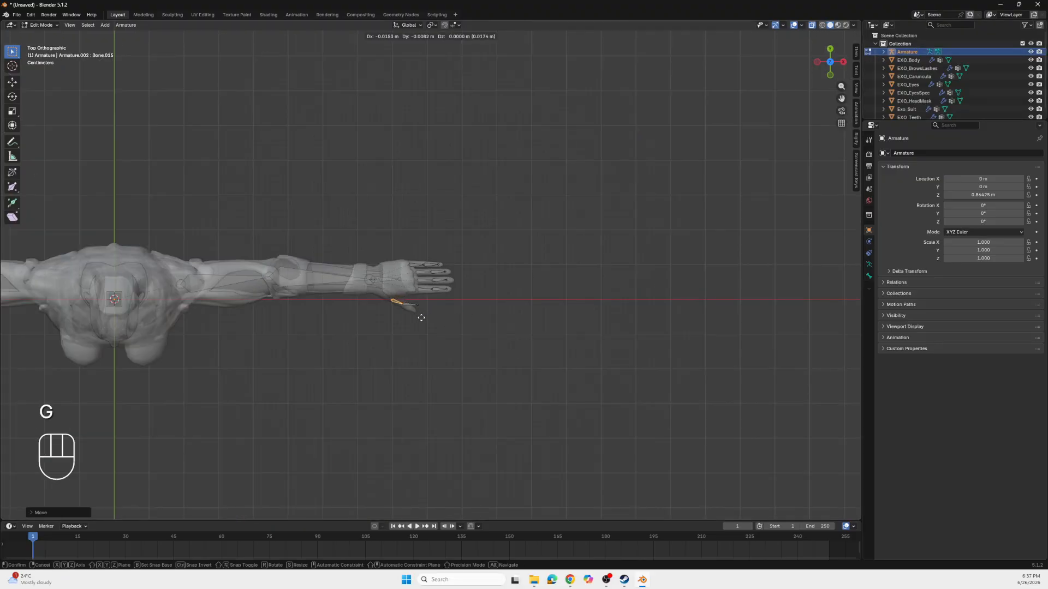
click(426, 316)
Nudge the outer thumb bone and its tip to line up with the thumb's end as seen from above
key(g)
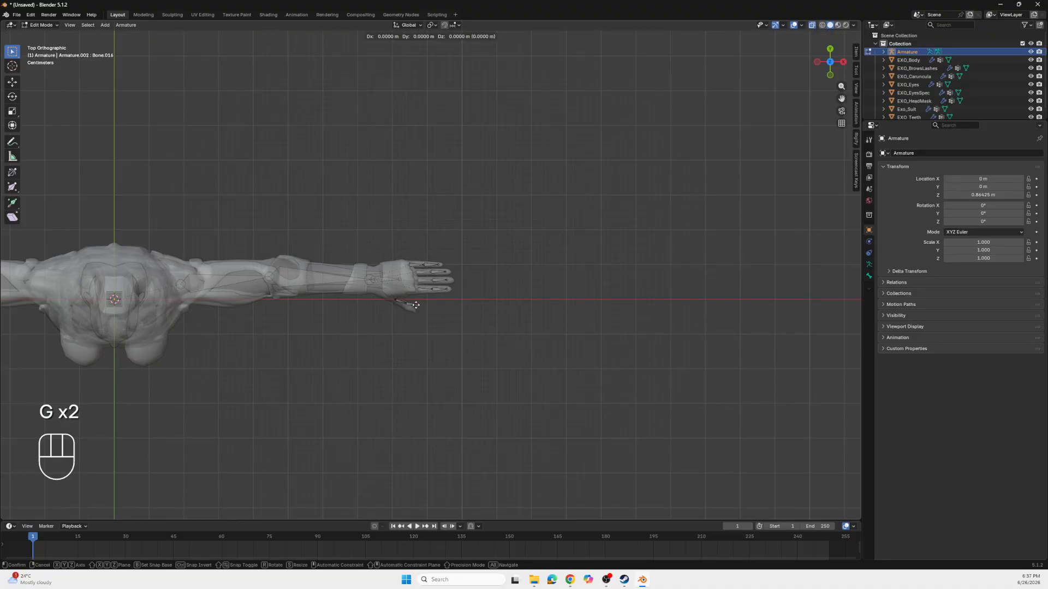
click(413, 309)
click(413, 309)
key(g)
click(412, 308)
click(413, 307)
key(g)
click(413, 309)
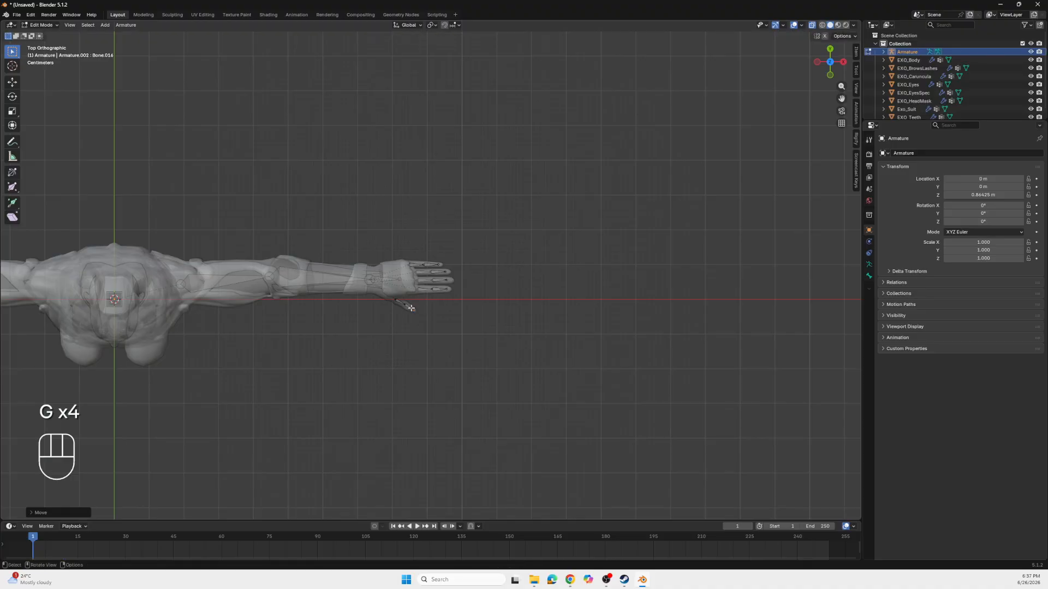
click(413, 308)
key(g)
click(414, 309)
Lower the thumb bones from the palm down into the thumb mesh, placing both the base segment and the tip
middle_drag(413, 308, 400, 218)
key(g)
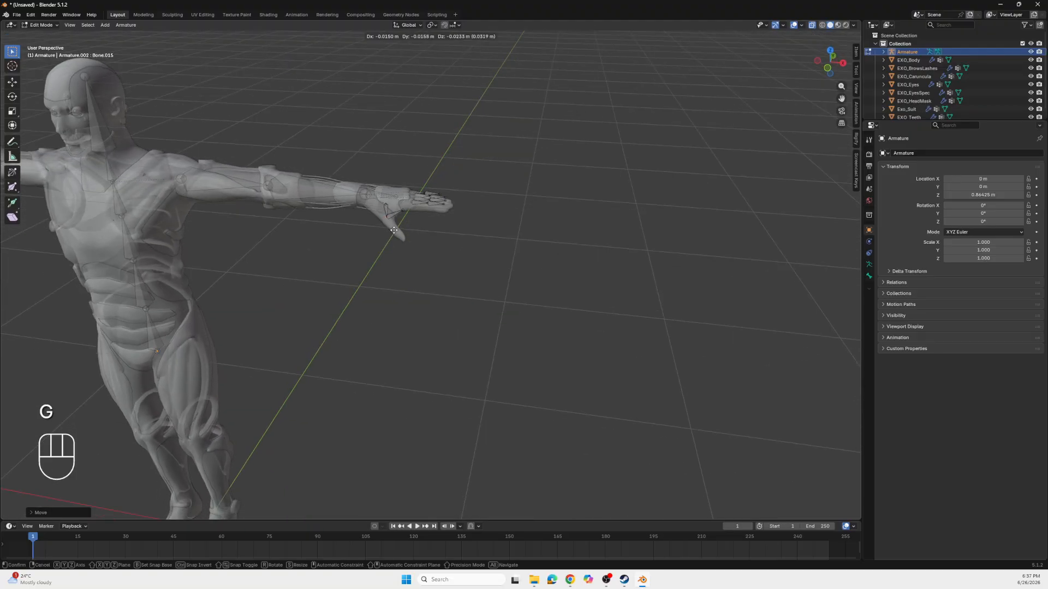
right_click(394, 230)
key(g)
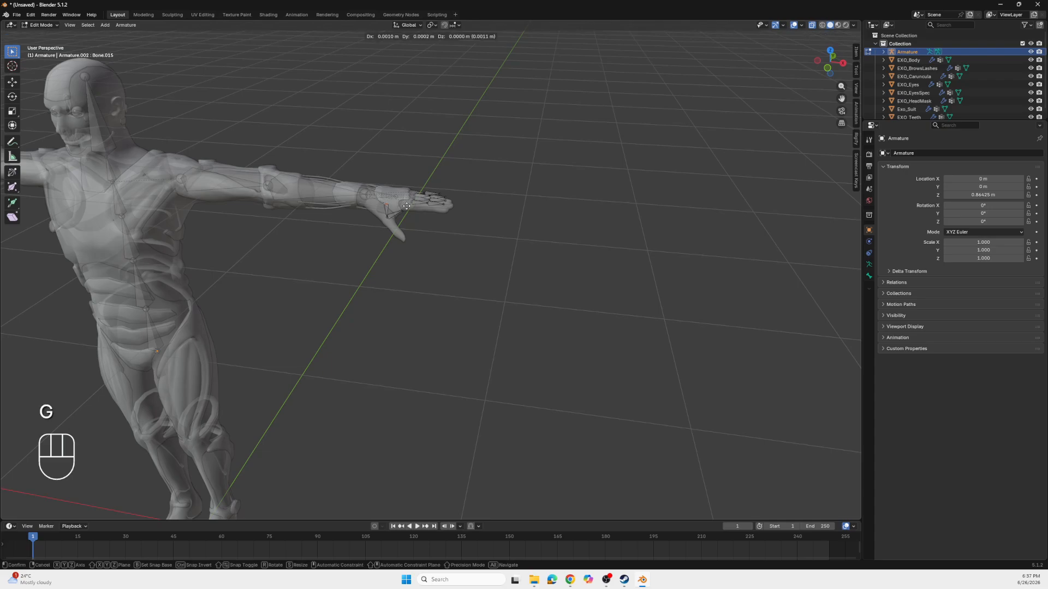
click(399, 210)
click(403, 234)
key(g)
key(g)
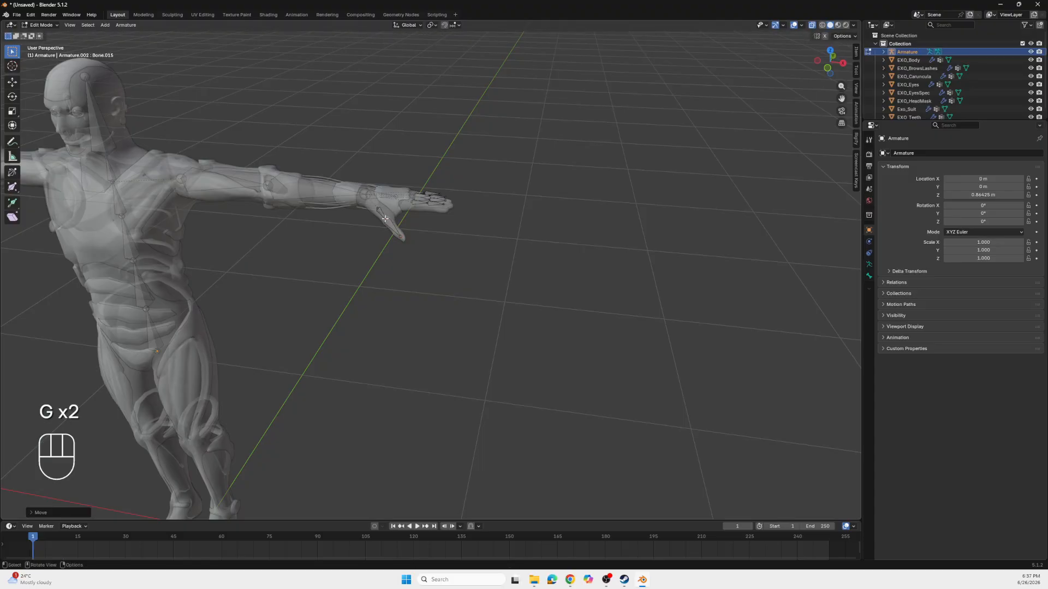
Correct the depth of the base thumb bone and the outer thumb segment so they follow the thumb from the side
mouse_move(387, 218)
middle_down()
mouse_move(428, 236)
mouse_move(418, 257)
mouse_move(392, 206)
middle_up()
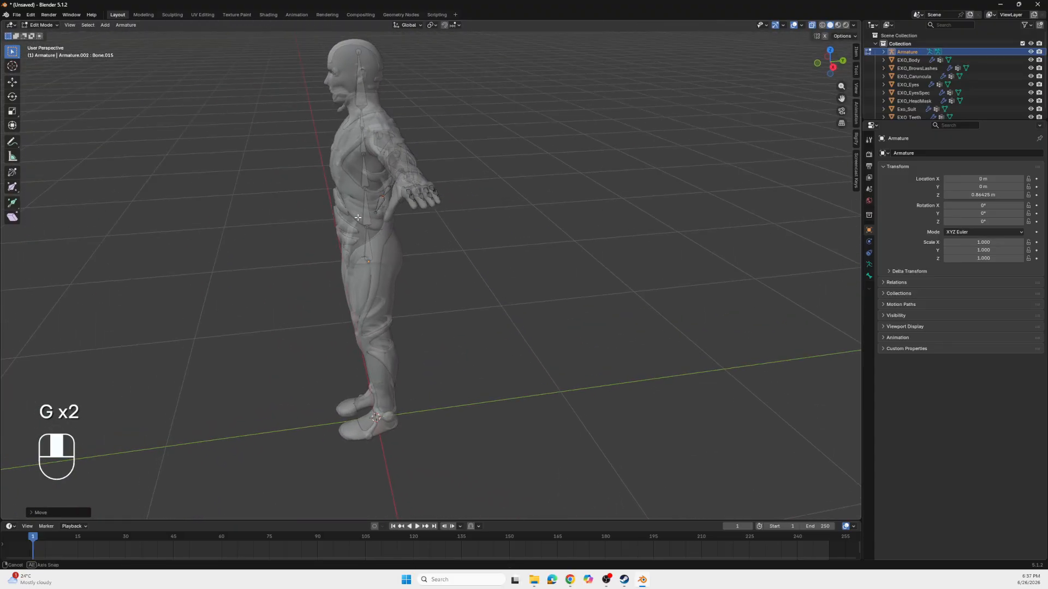
key(g)
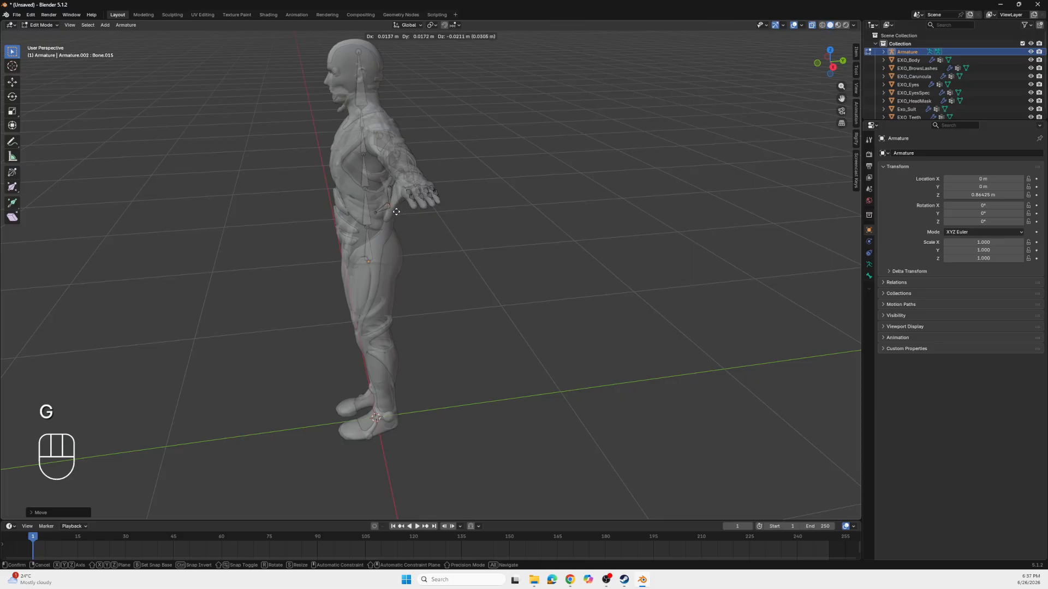
click(391, 206)
mouse_move(392, 205)
middle_down()
mouse_move(421, 206)
mouse_move(405, 207)
middle_up()
key(g)
click(407, 212)
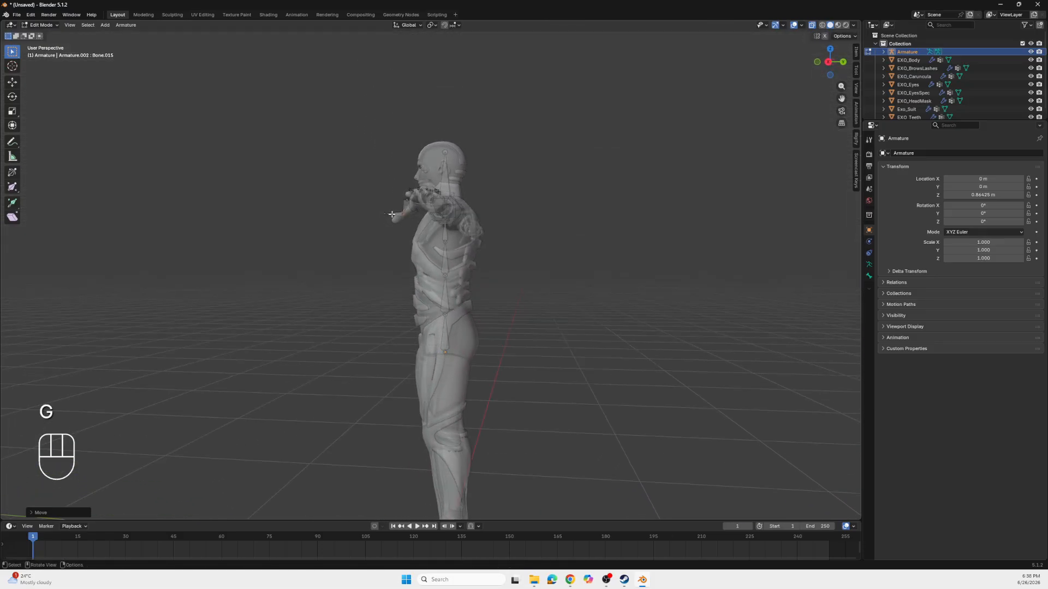
click(403, 220)
key(g)
click(394, 221)
Refine the thumb joints from behind the shoulder and from the front so the chain sits inside the thumb
middle_drag(394, 220, 475, 230)
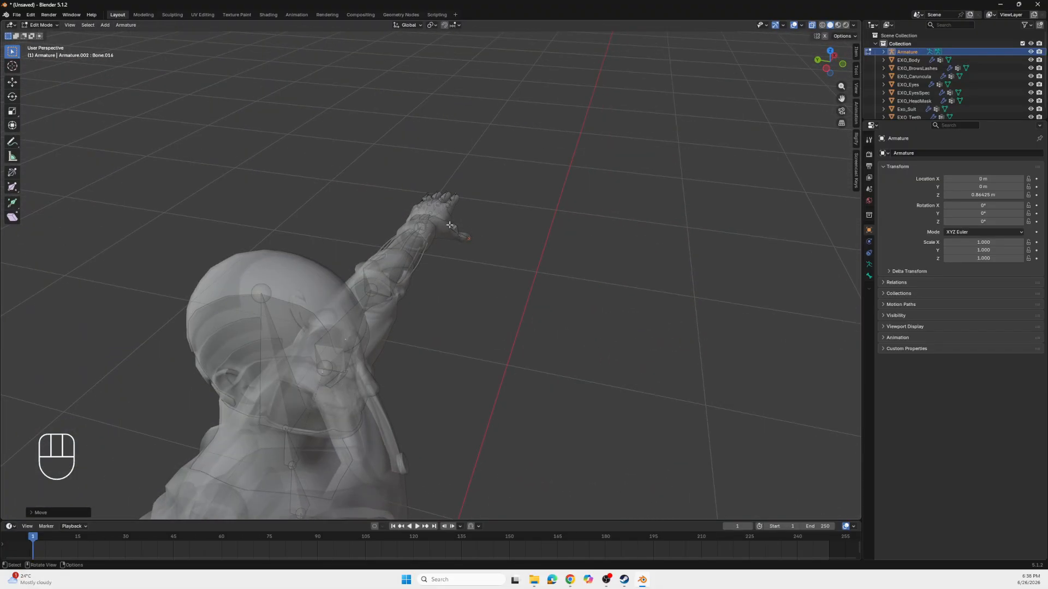
click(452, 227)
key(g)
click(439, 228)
middle_drag(440, 228, 395, 194)
key(g)
click(371, 212)
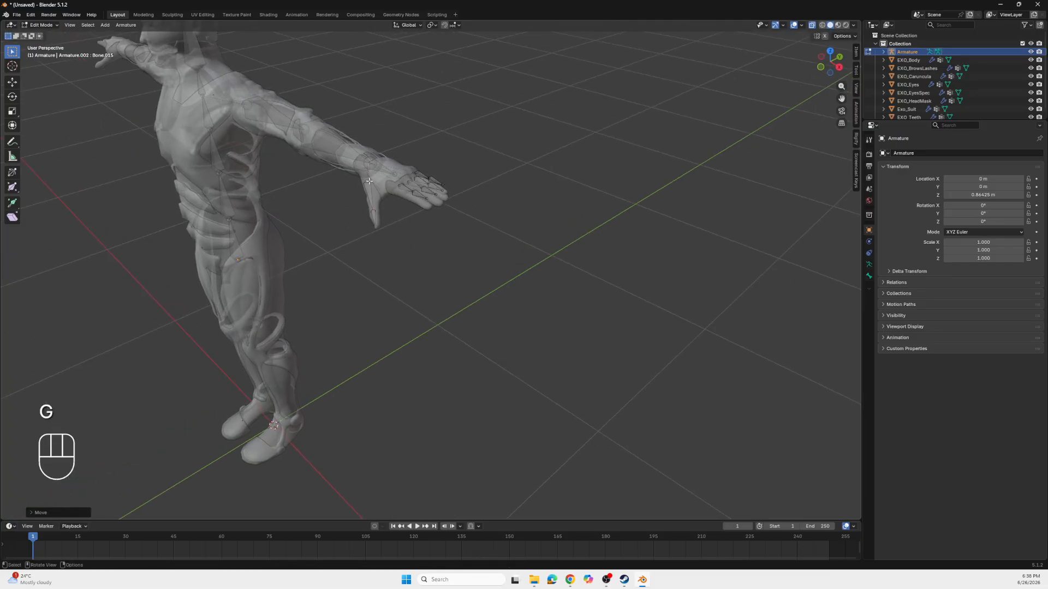
key(g)
click(339, 234)
middle_drag(339, 234, 326, 292)
Duplicate the pelvis bone into the top of the left thigh in front view and select the copy's upper tip
click(825, 65)
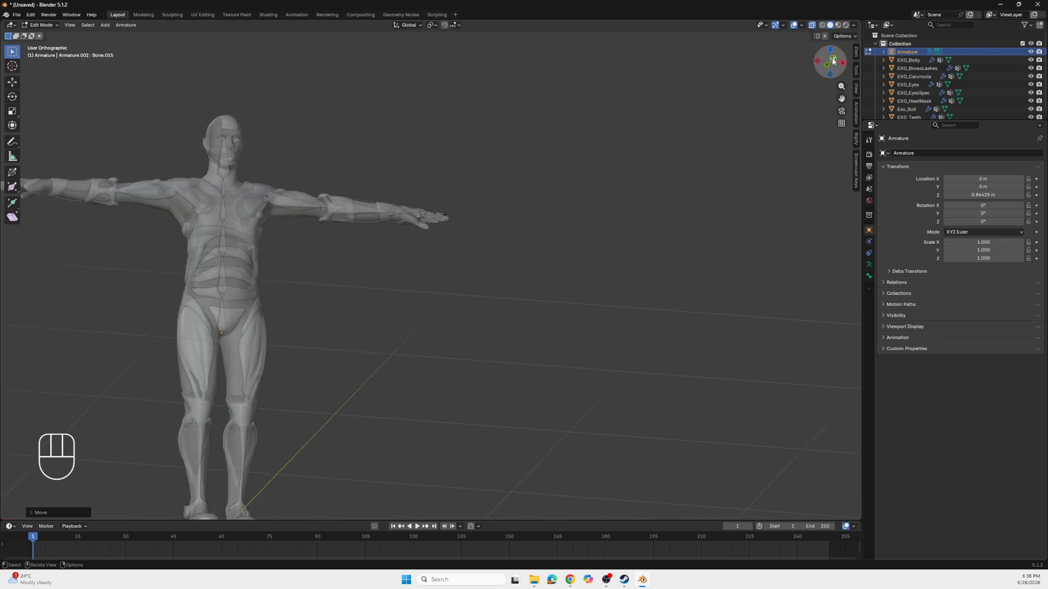
shift+middle_drag(298, 373, 317, 206)
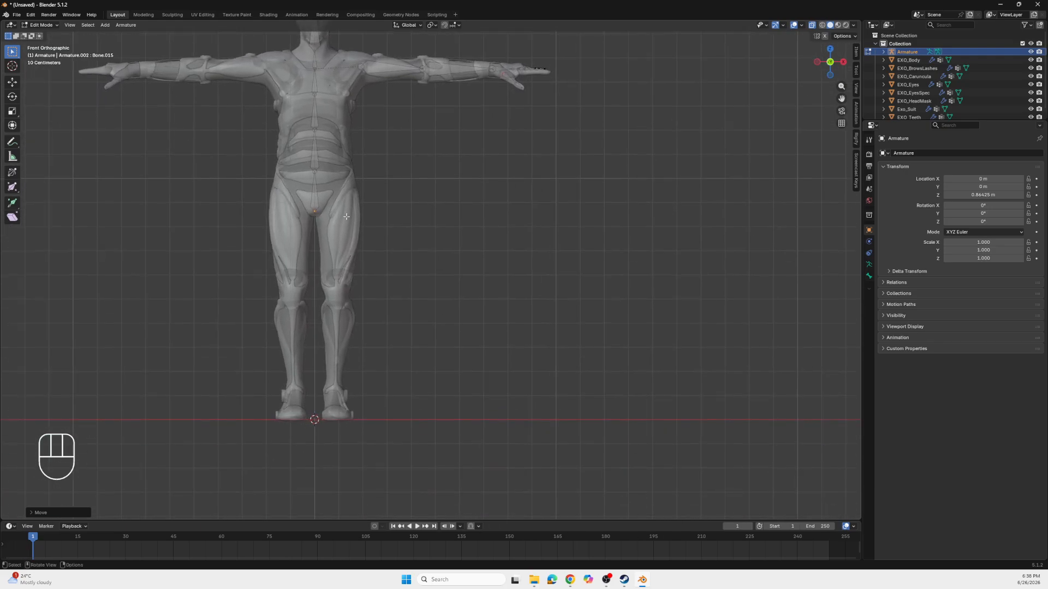
click(317, 200)
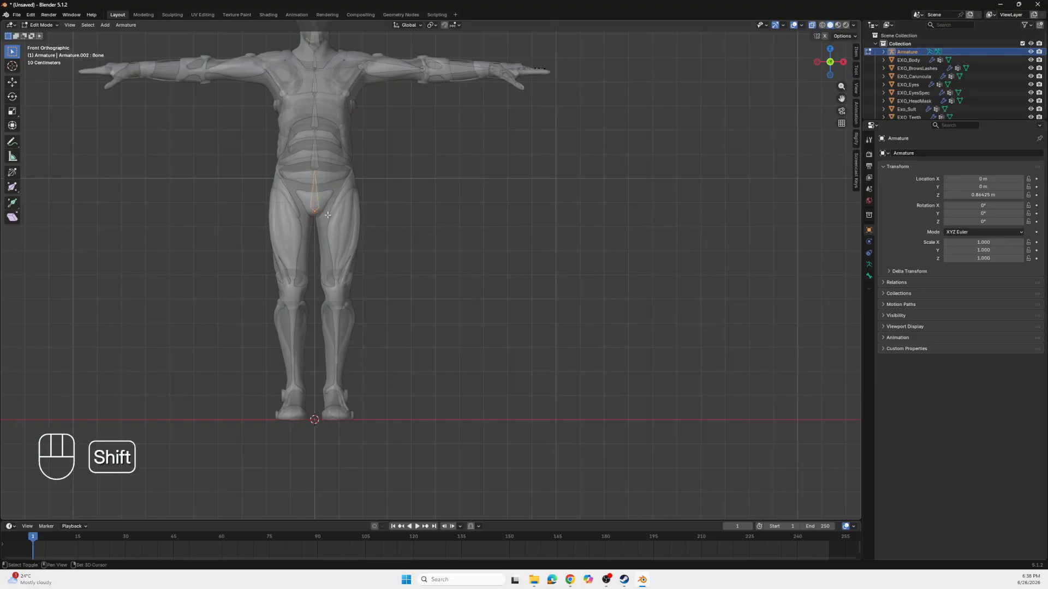
key(shift+d)
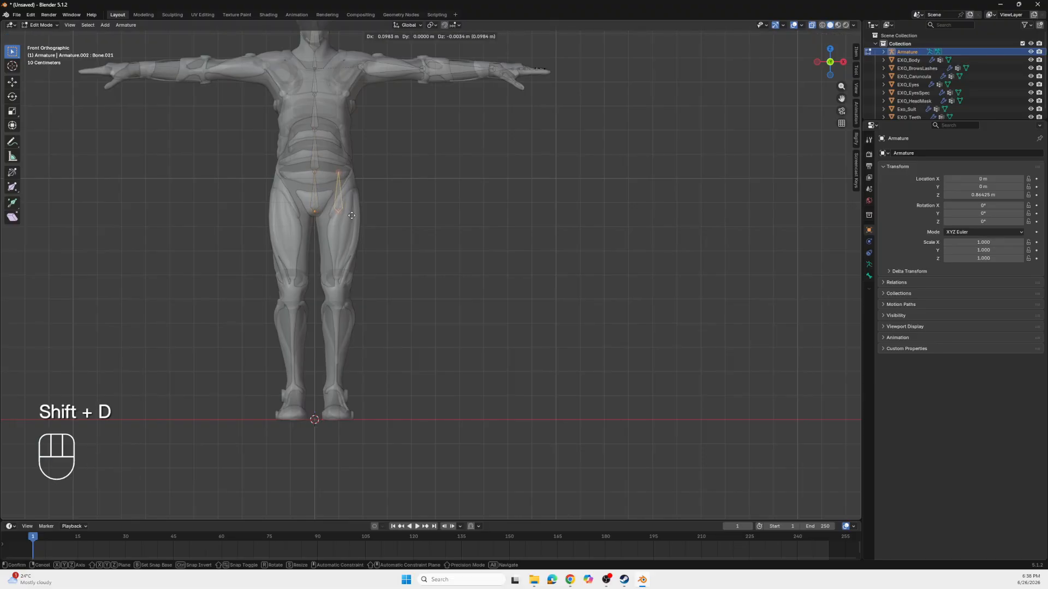
click(353, 217)
click(342, 176)
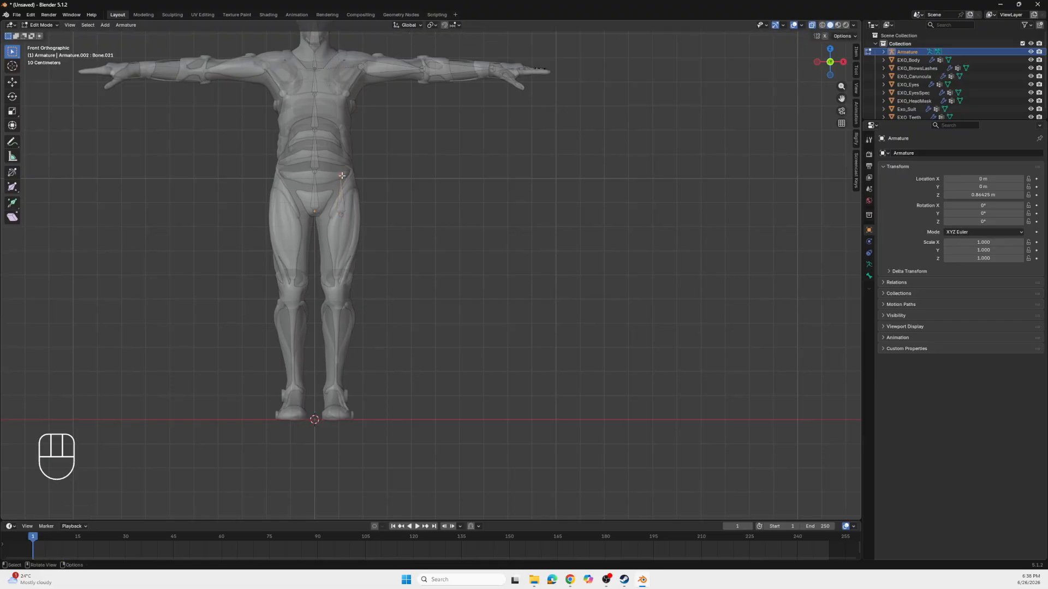
key(g)
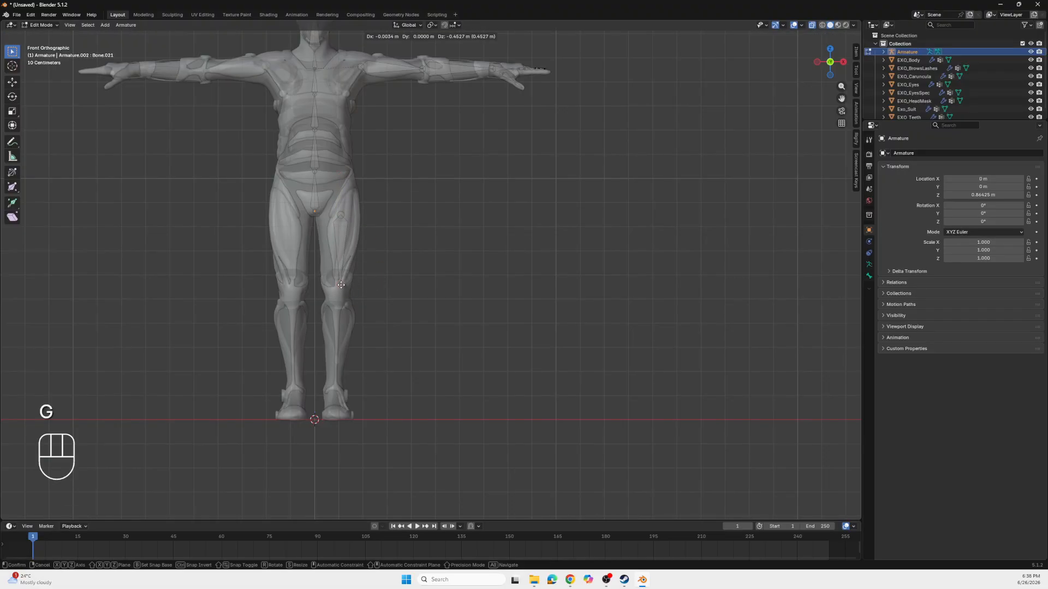
click(341, 285)
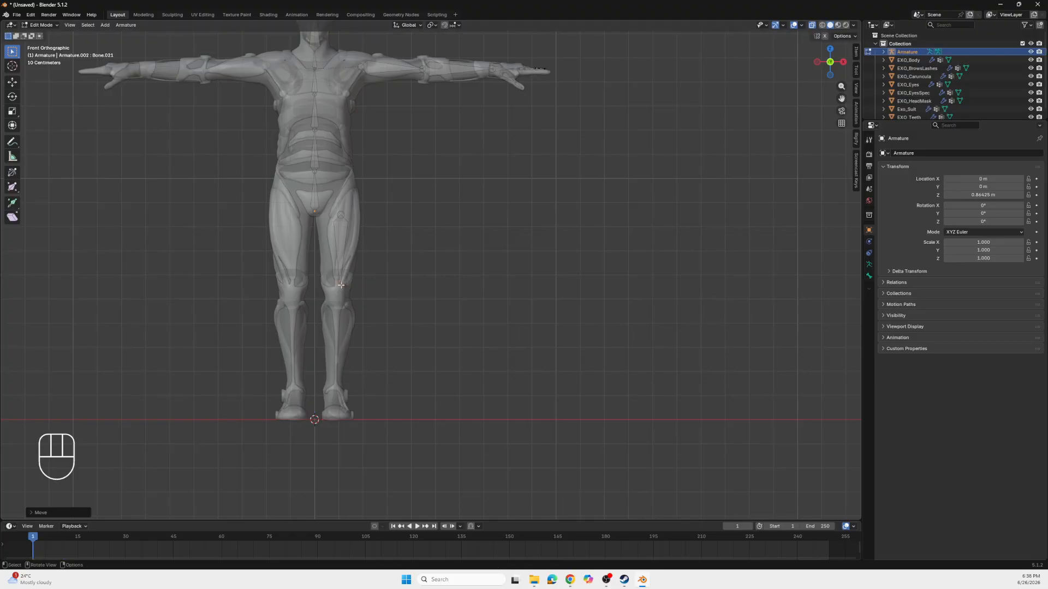
key(ctrl+z)
Move the thigh bone's tip down to the left knee and extrude a lower-leg bone from it to the ankle
key(g)
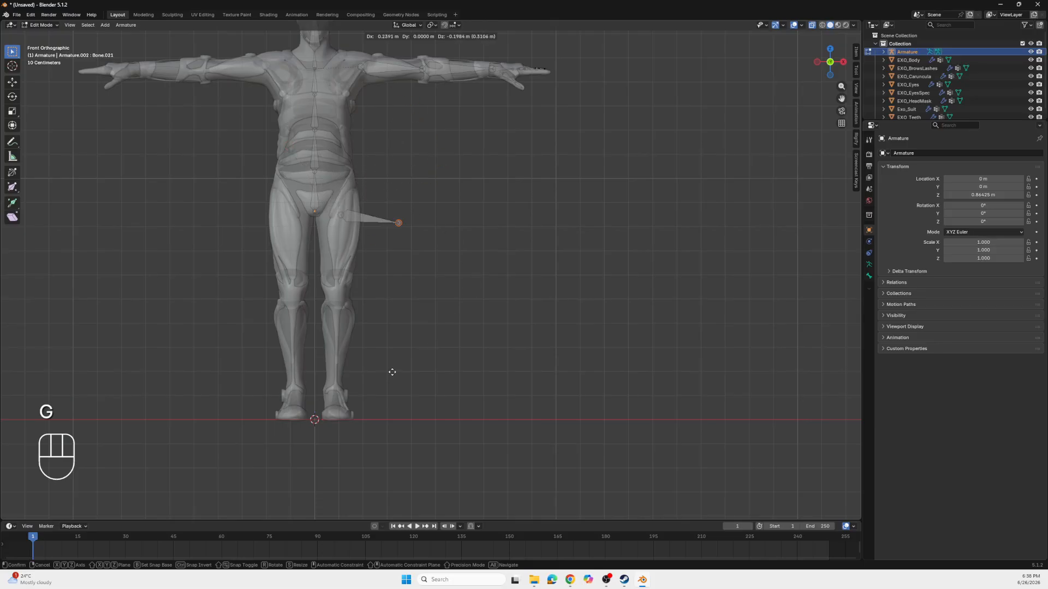
click(372, 415)
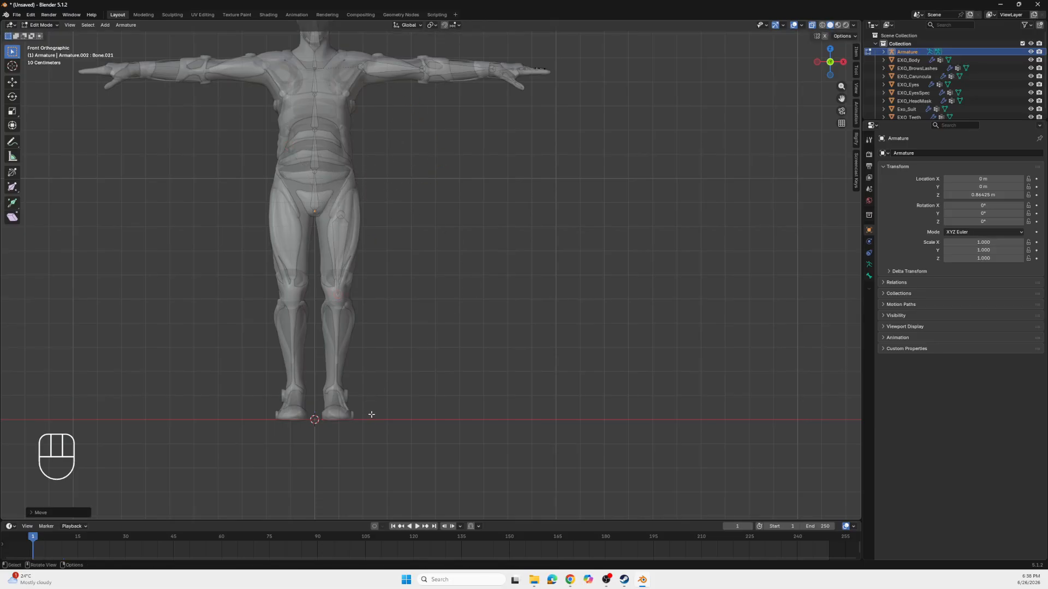
key(e)
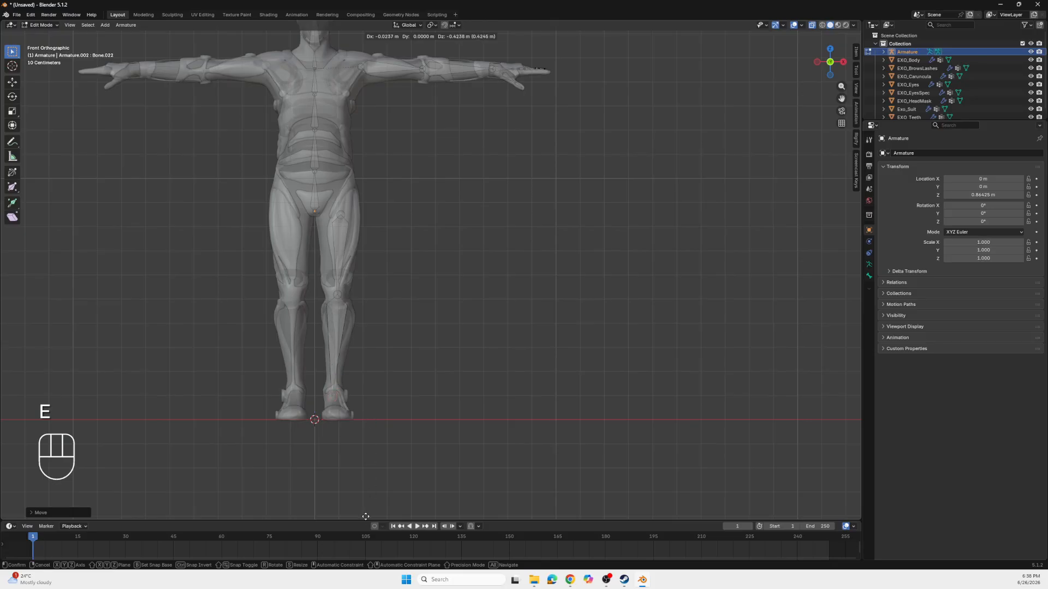
click(365, 22)
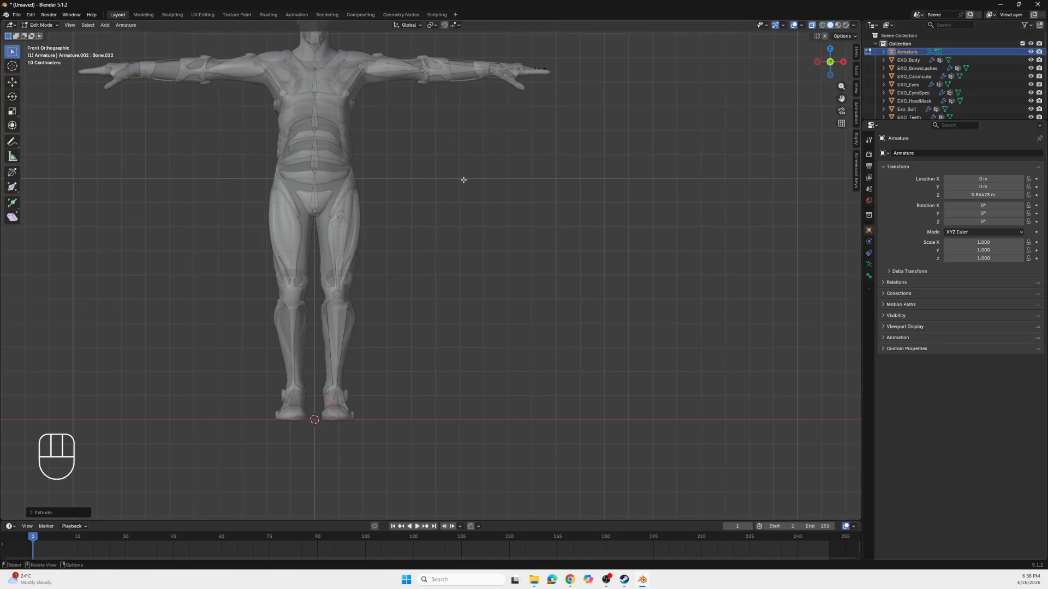
middle_drag(463, 180, 478, 223)
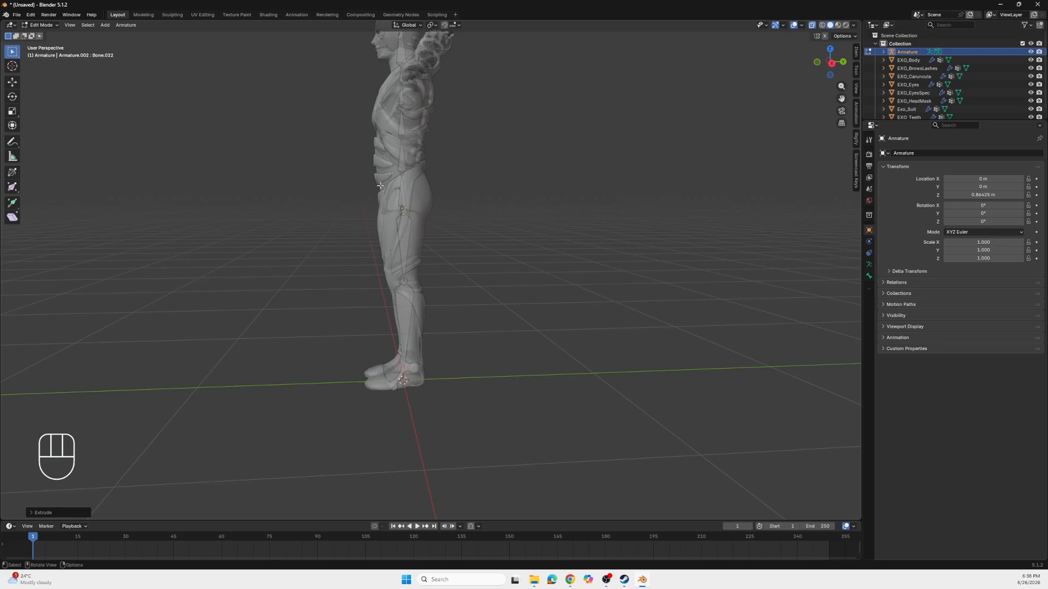
click(832, 63)
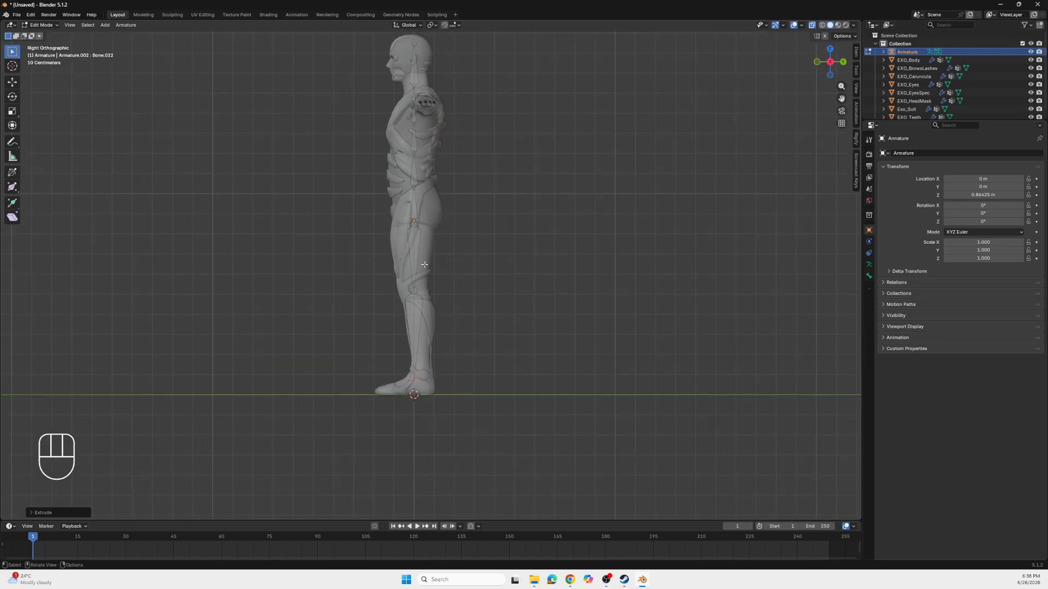
Shift the left knee joint backward along Y in side view to sit deeper inside the knee
click(413, 290)
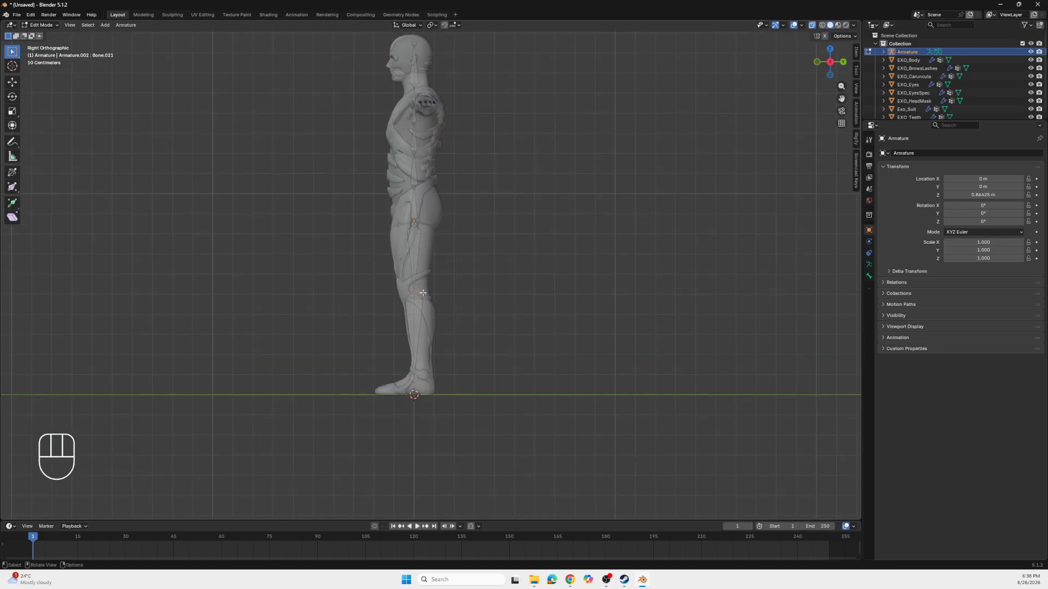
key(g)
key(y)
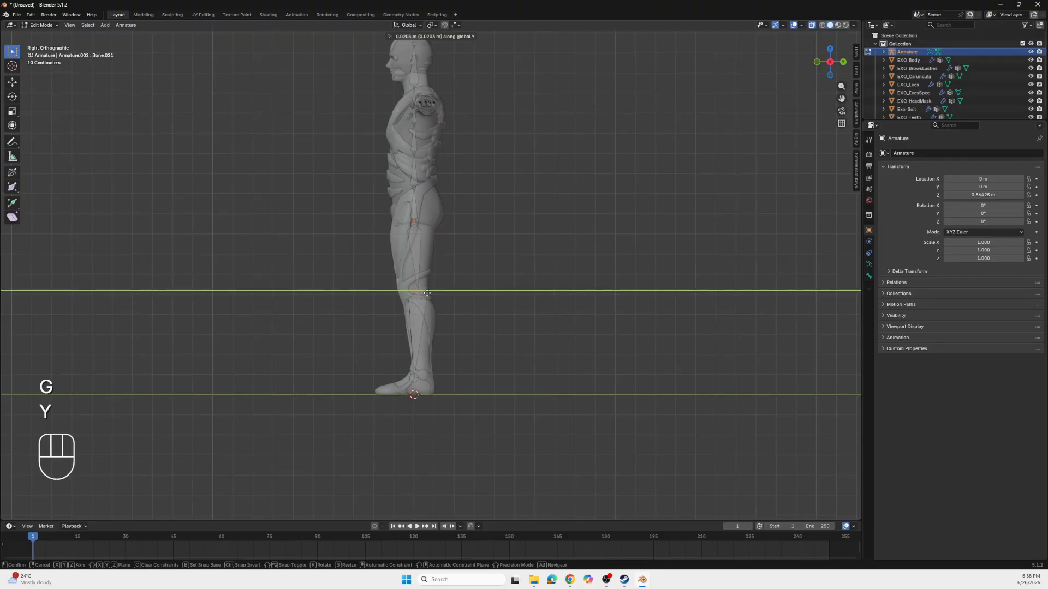
click(427, 293)
Move the left ankle joint backward along Y in side view to center it inside the ankle
click(414, 379)
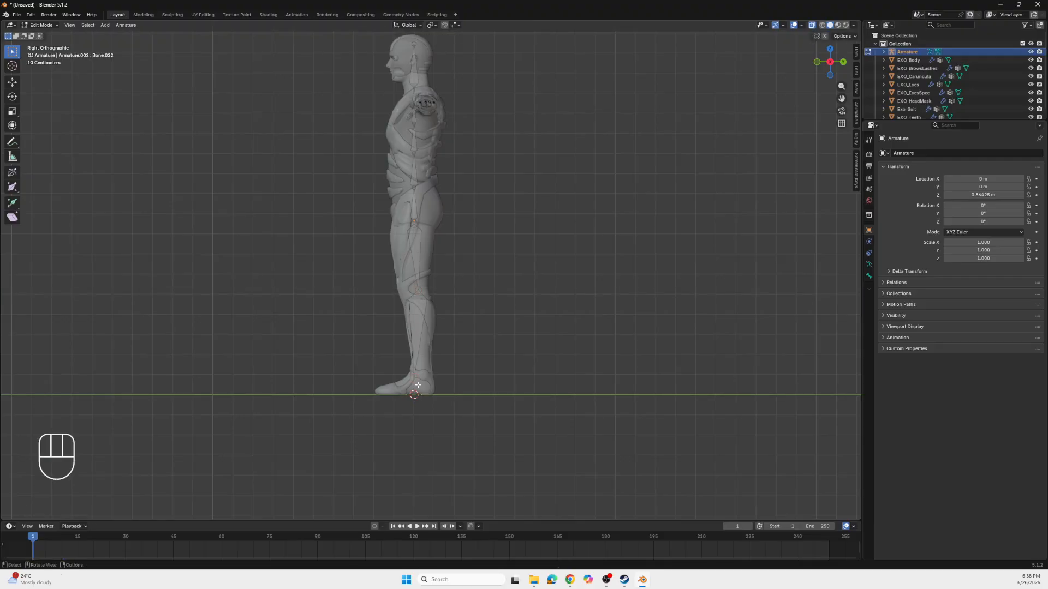
key(y)
click(413, 376)
key(y)
click(415, 376)
key(g)
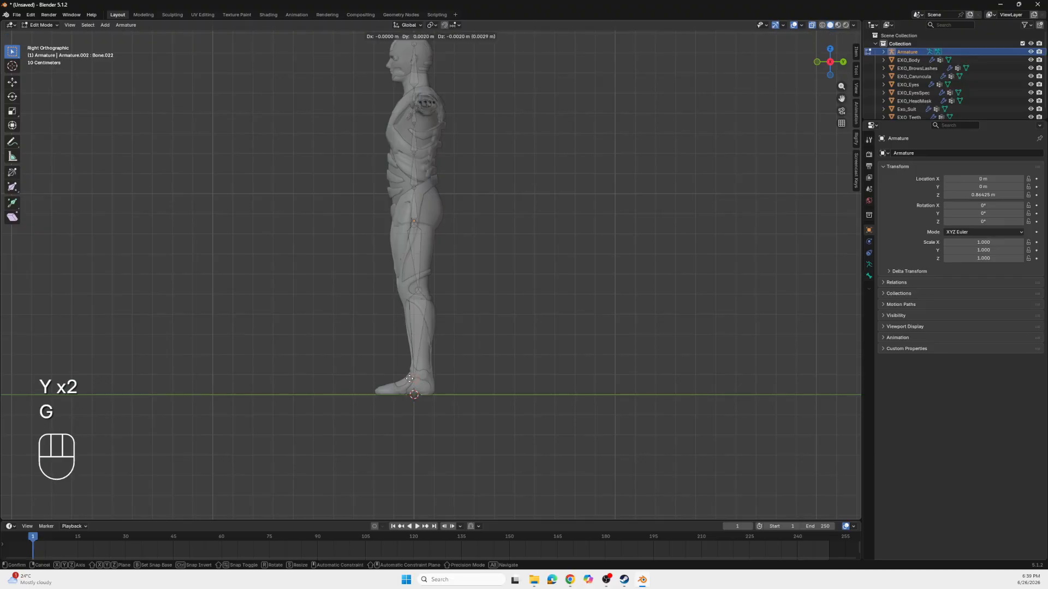
key(y)
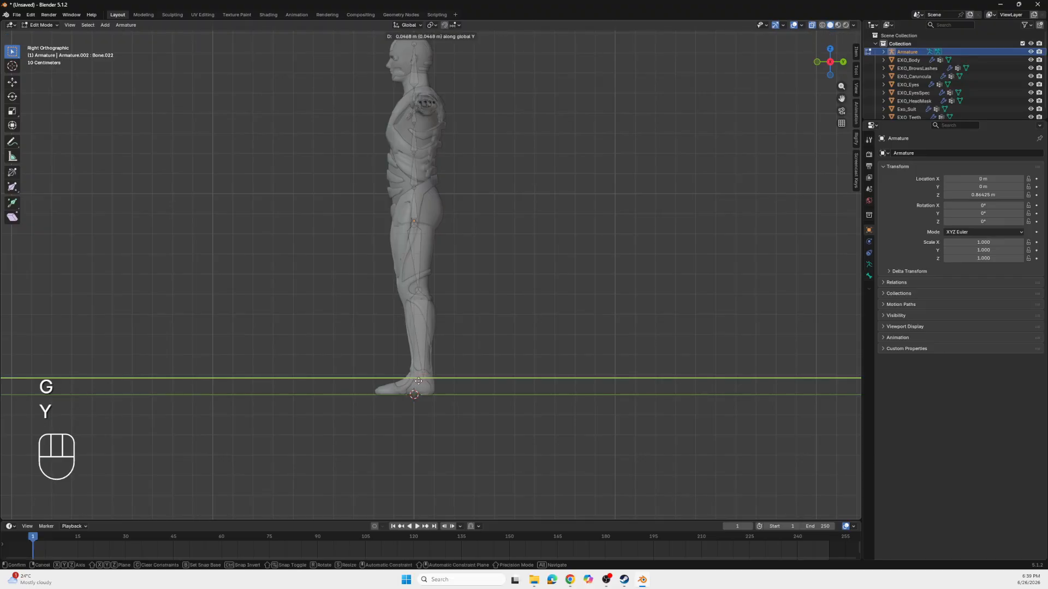
click(416, 380)
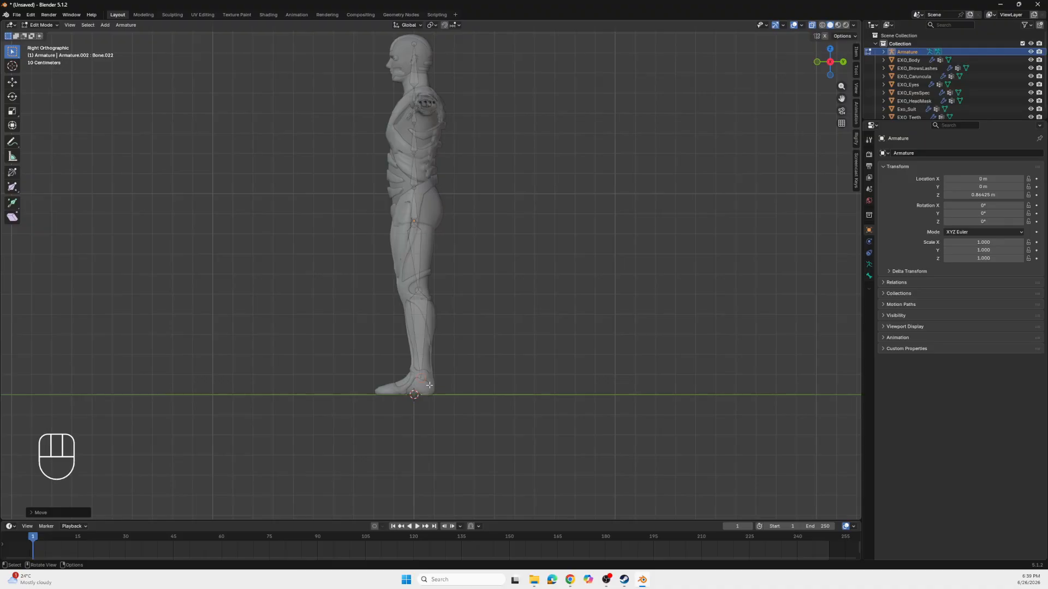
Lower the ankle joint slightly toward the heel and extrude a foot bone from it forward to the toes
key(g)
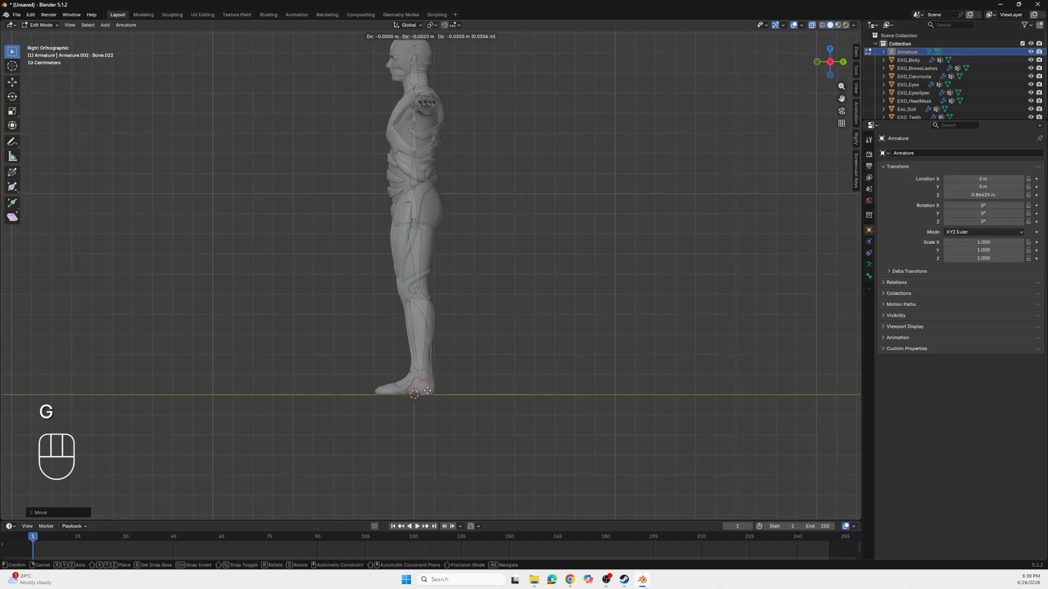
click(428, 390)
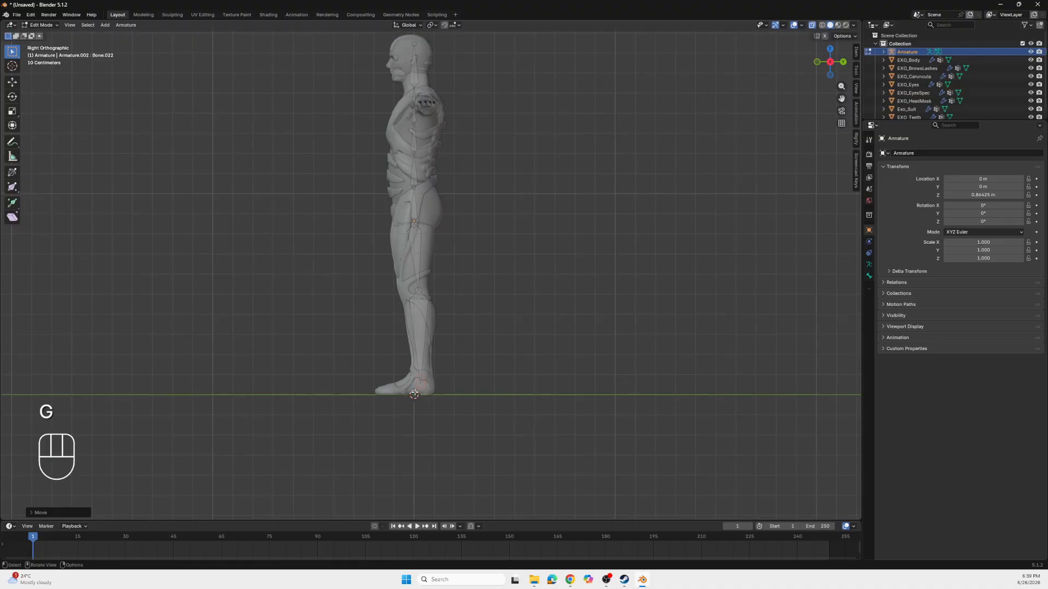
key(e)
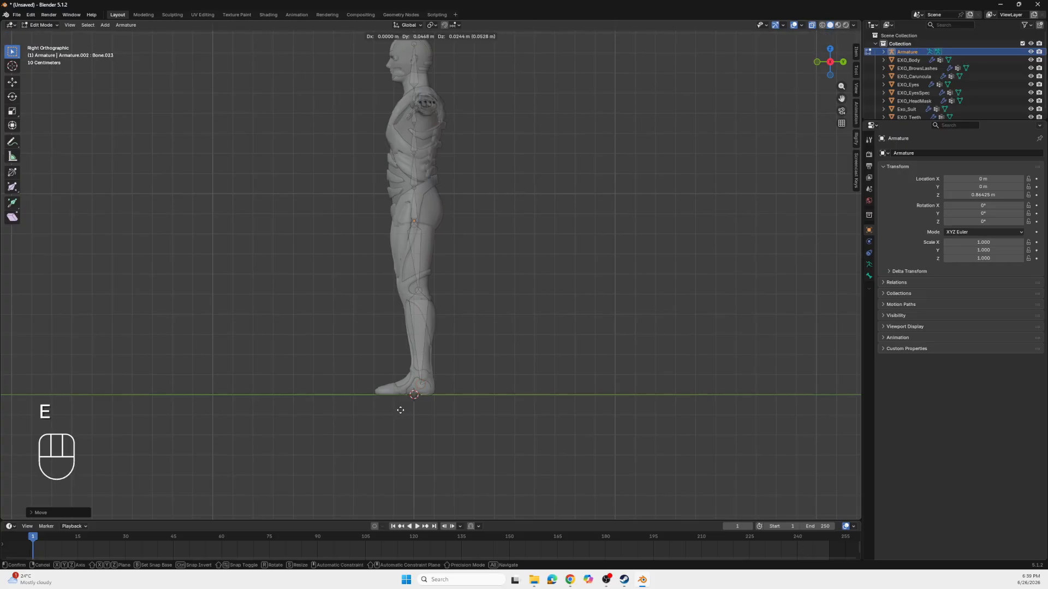
click(353, 422)
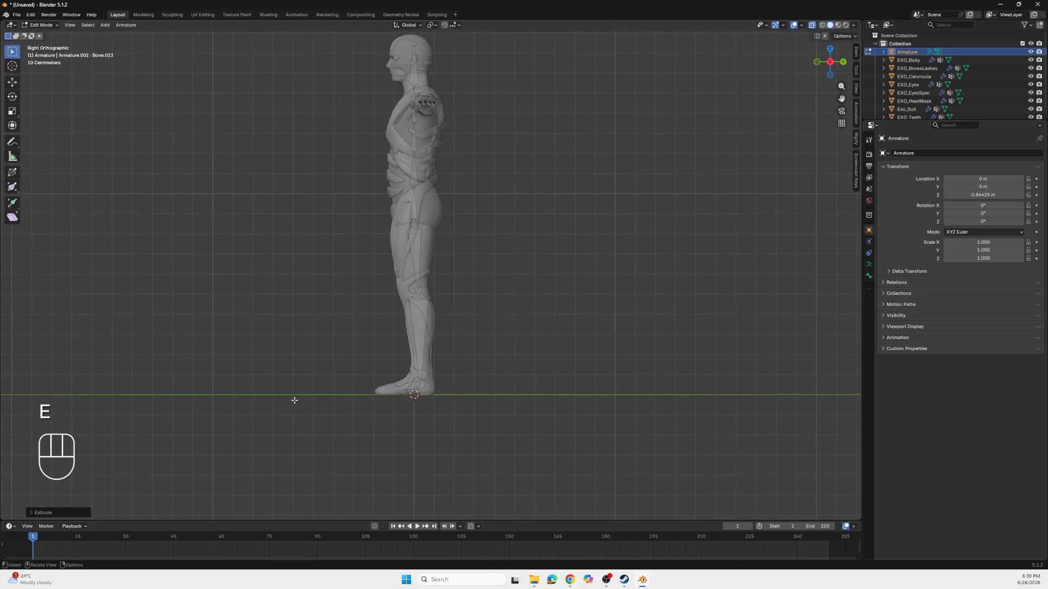
Examine the whole character from the front with the armature in Edit Mode
middle_drag(295, 400, 371, 390)
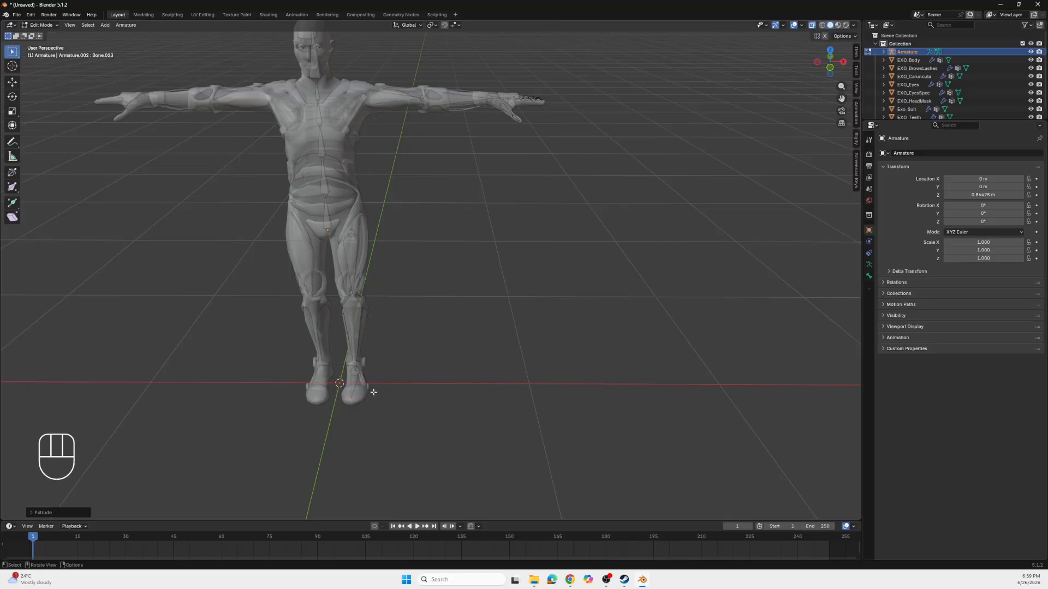
scroll(431, 256, down, 3)
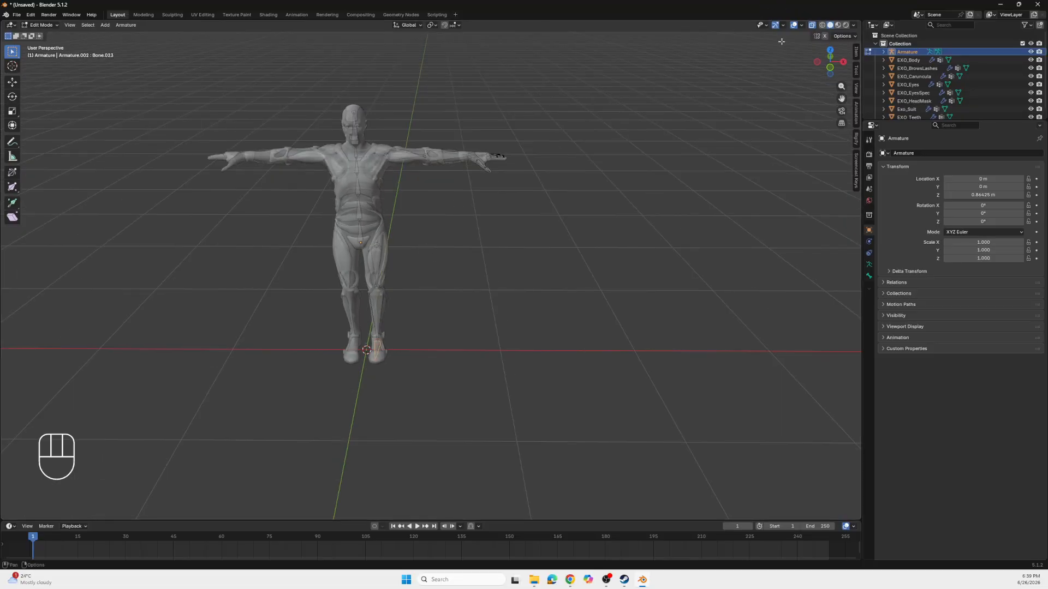
click(829, 68)
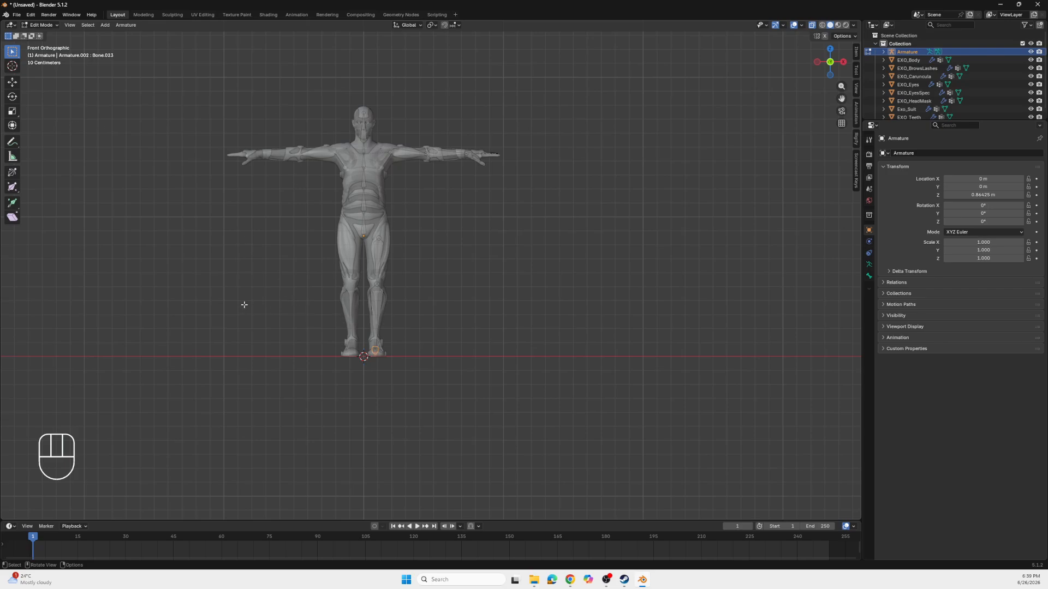
middle_drag(244, 304, 472, 219)
click(829, 67)
scroll(472, 226, up, 2)
scroll(472, 226, up, 2)
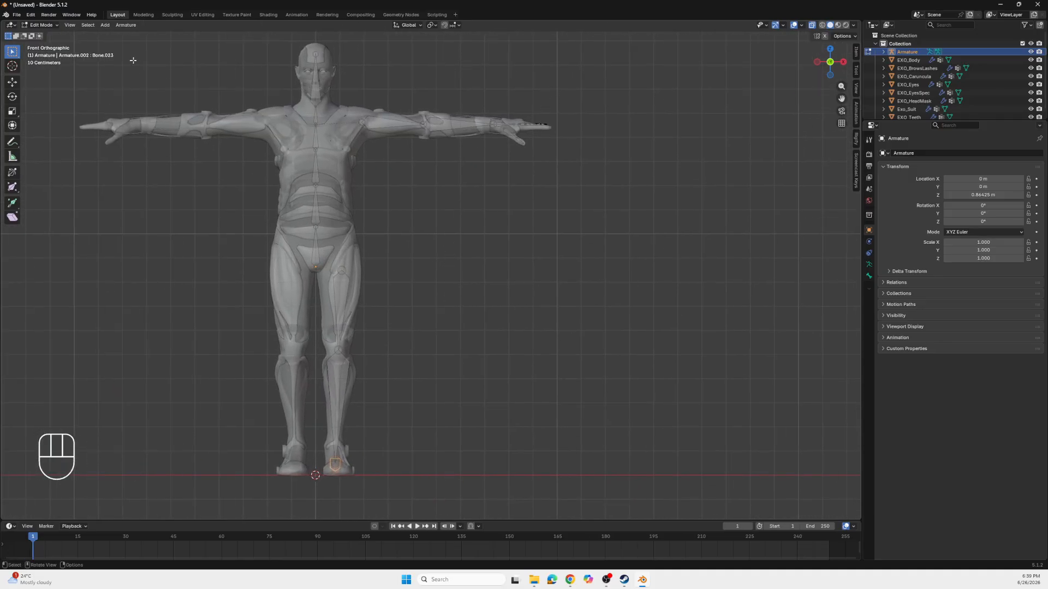
click(49, 25)
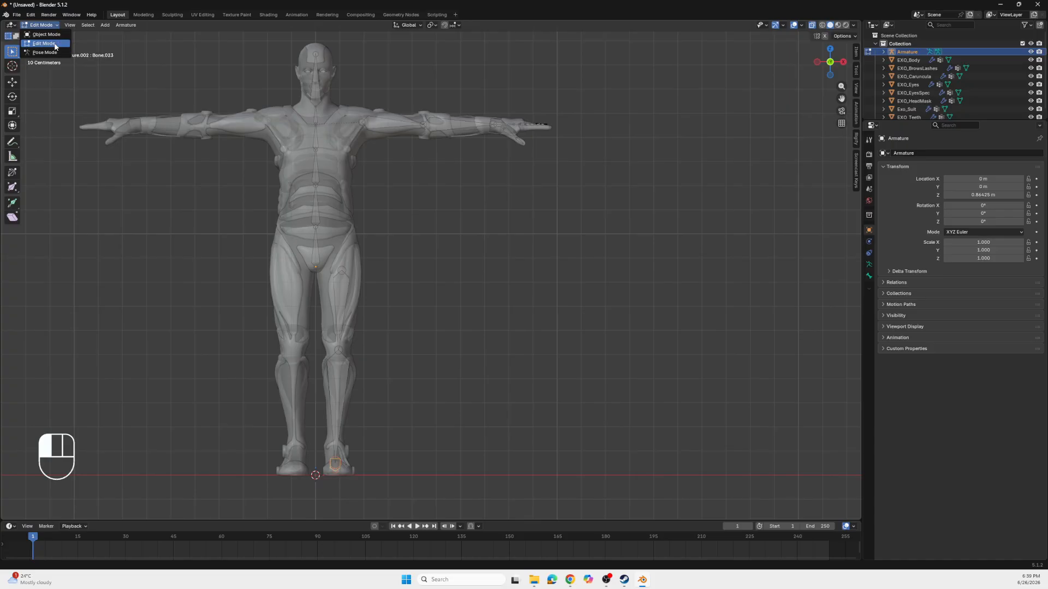
click(53, 44)
Select the left arm, hand and leg bones and duplicate them in place
drag(605, 77, 326, 510)
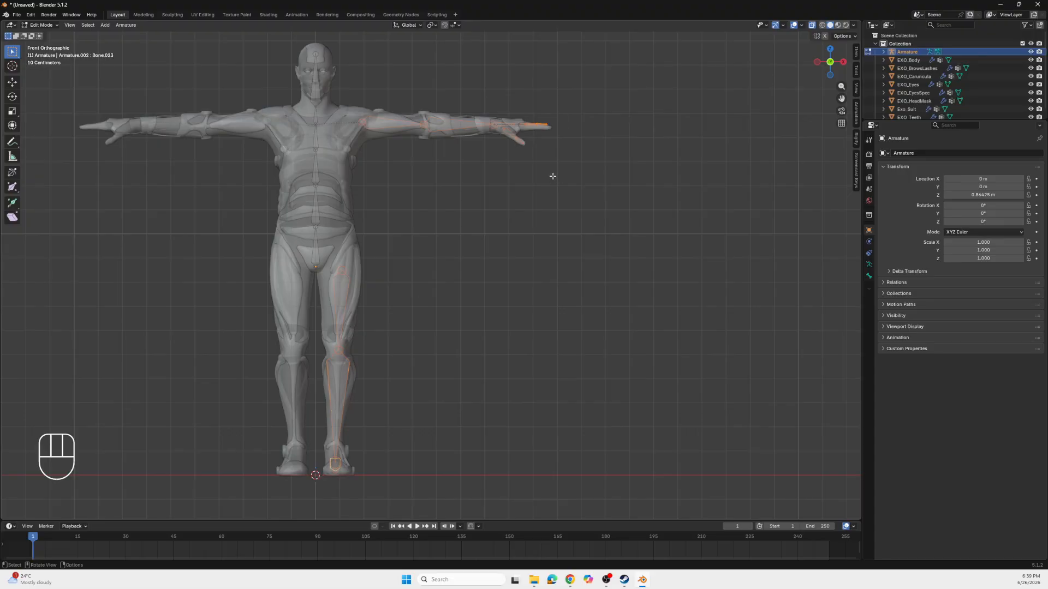
key(shift+d)
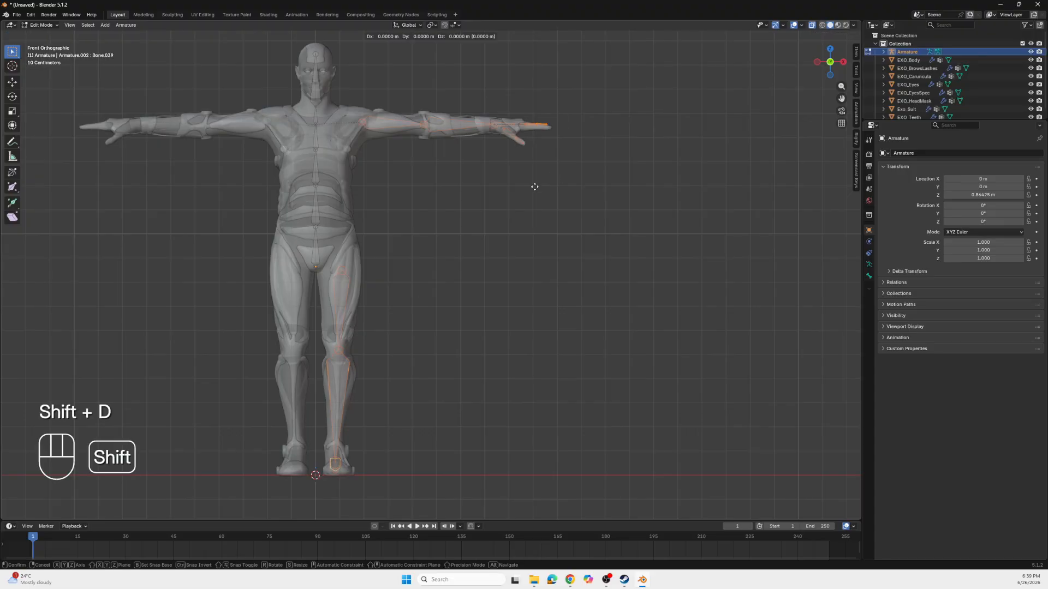
click(534, 187)
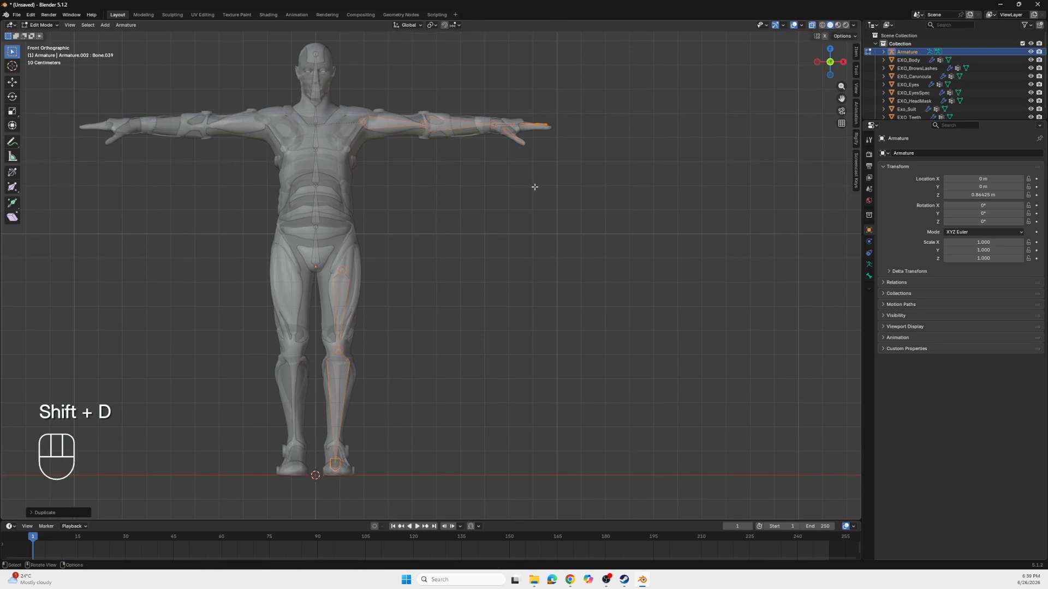
key(g)
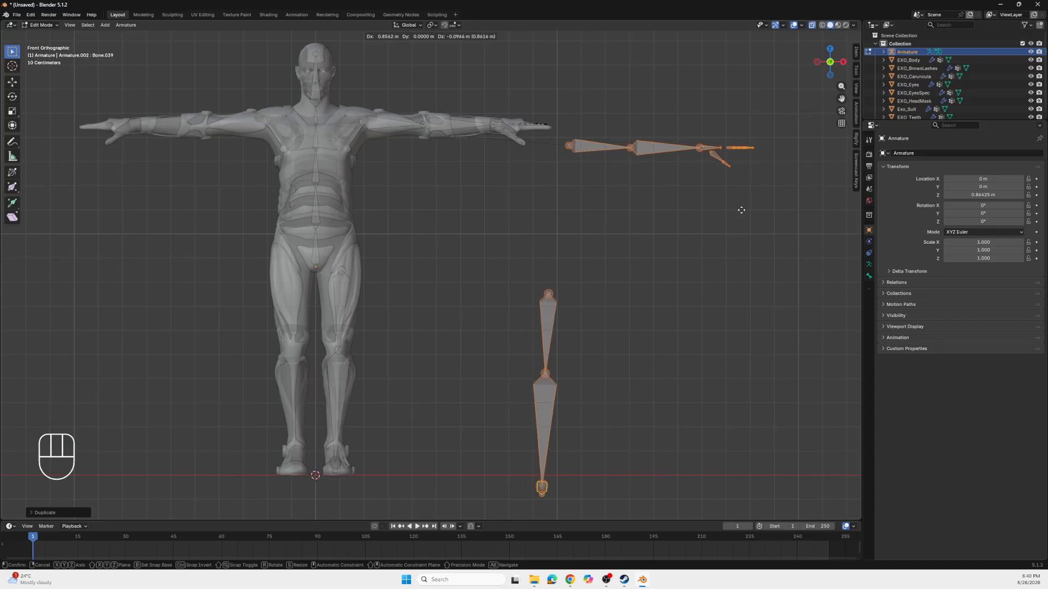
key(Escape)
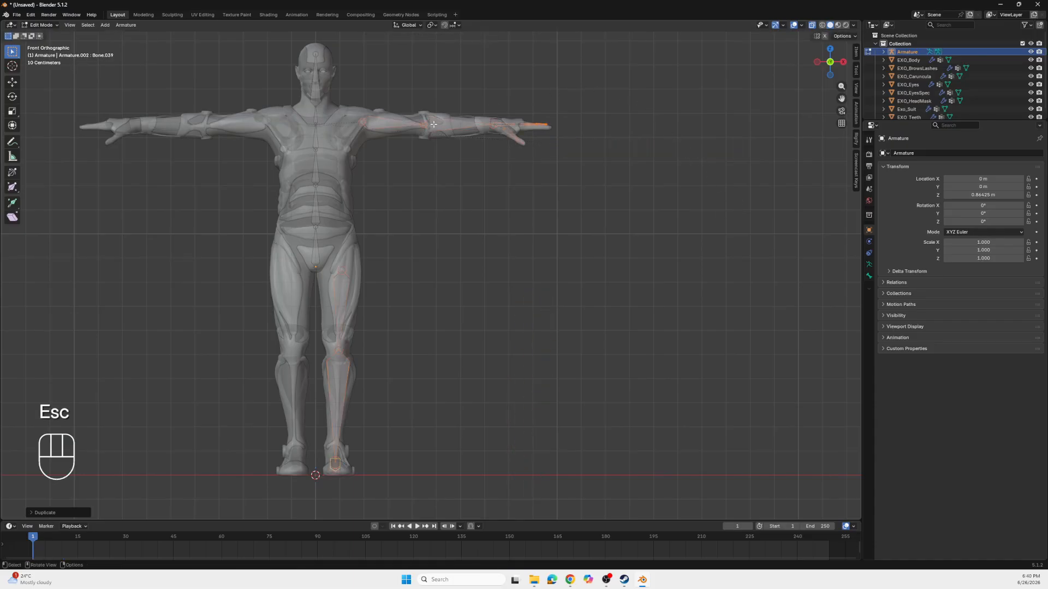
Try to mirror the duplicated limb bones along global Y, then along local Y
key(ctrl+m)
click(132, 27)
mouse_move(156, 42)
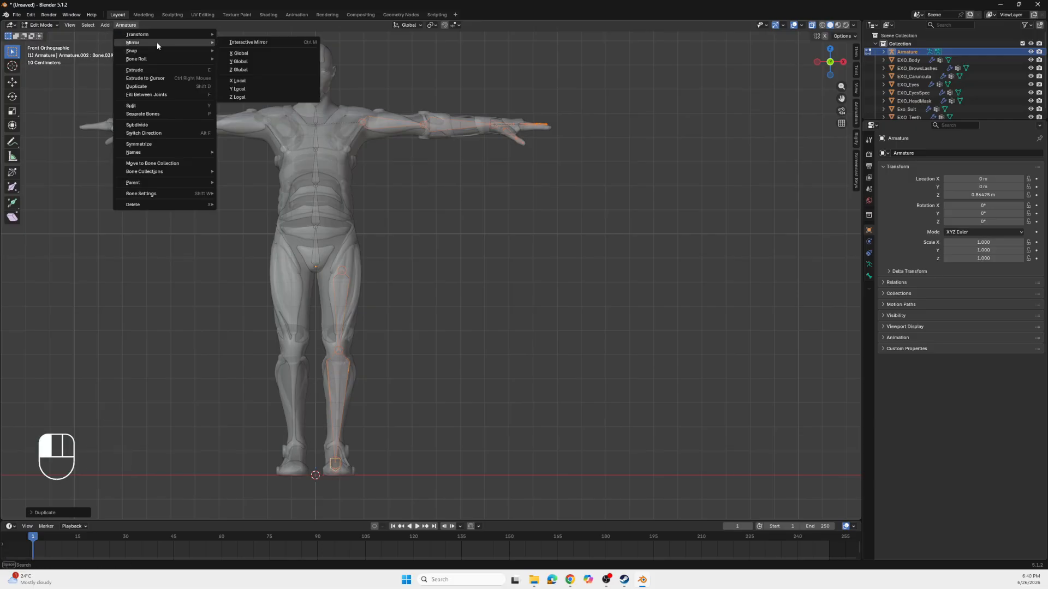
click(240, 61)
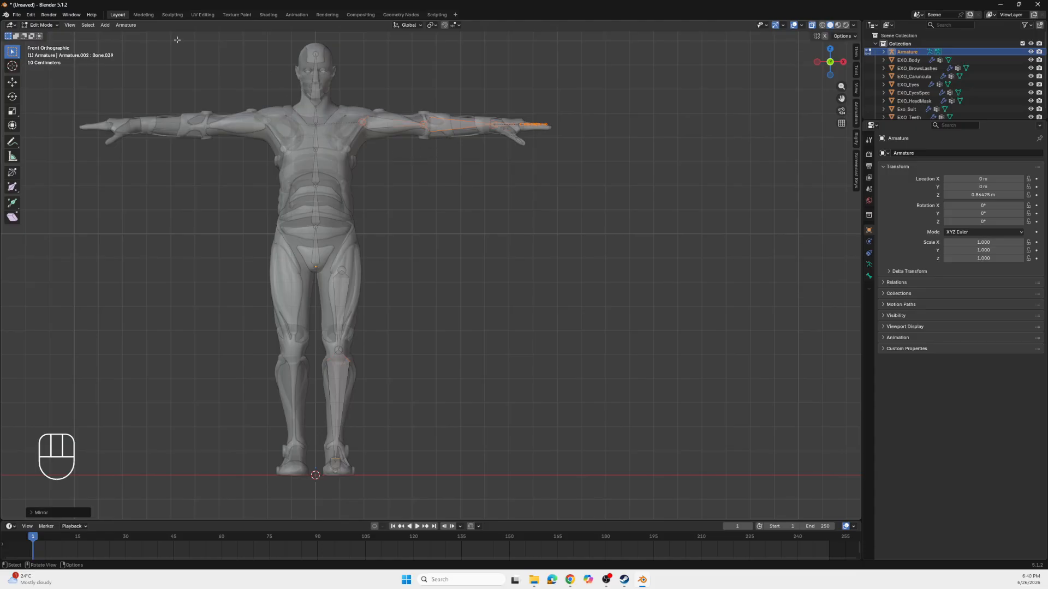
click(129, 25)
mouse_move(163, 43)
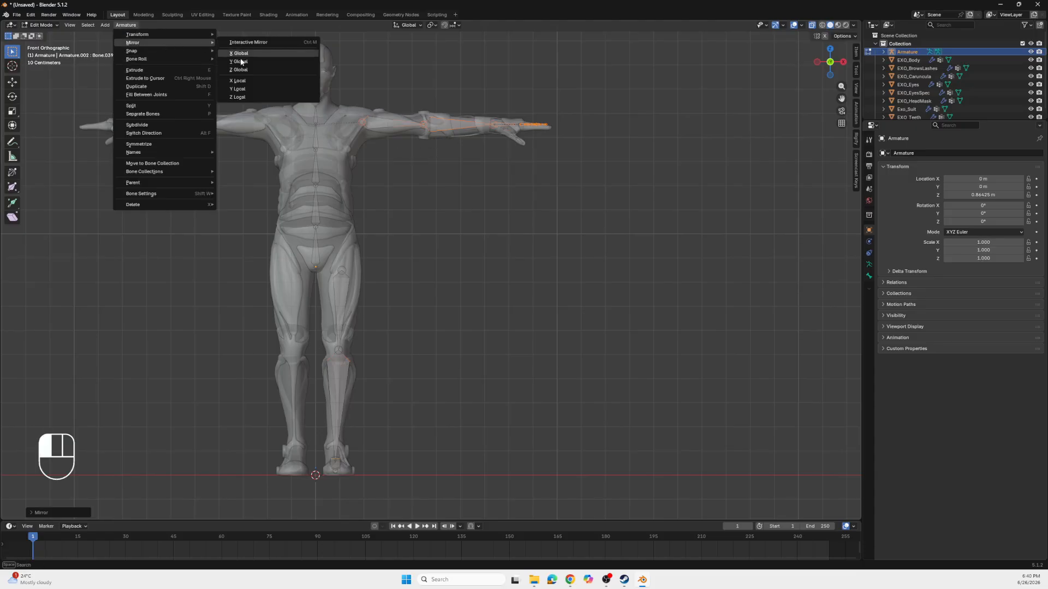
click(257, 89)
click(434, 163)
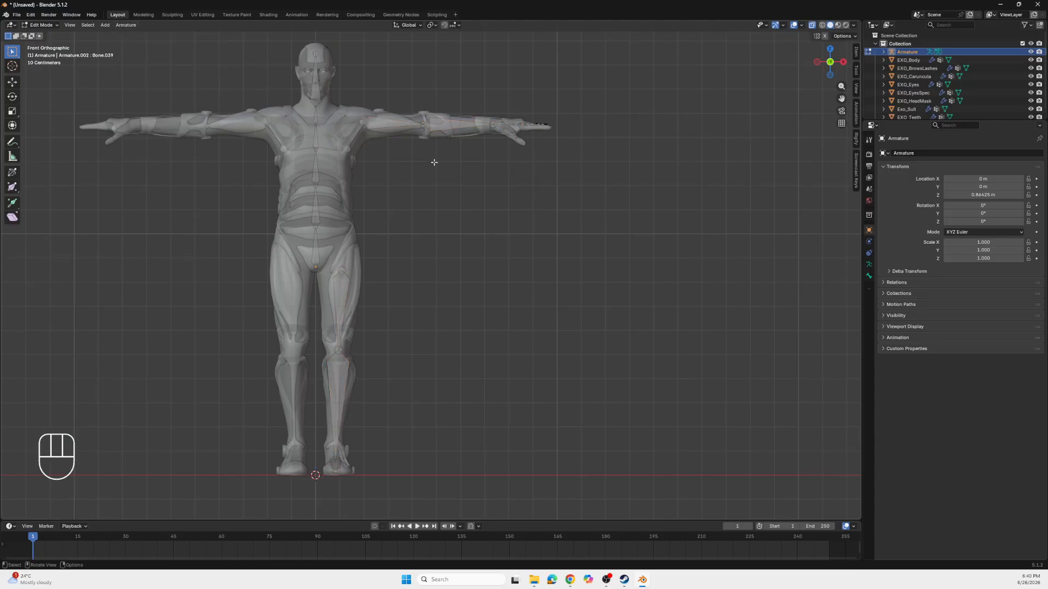
Undo the mirror attempts and the in-place duplication of the limb bones
key(ctrl+z)
key(ctrl+z)
key(ctrl+z)
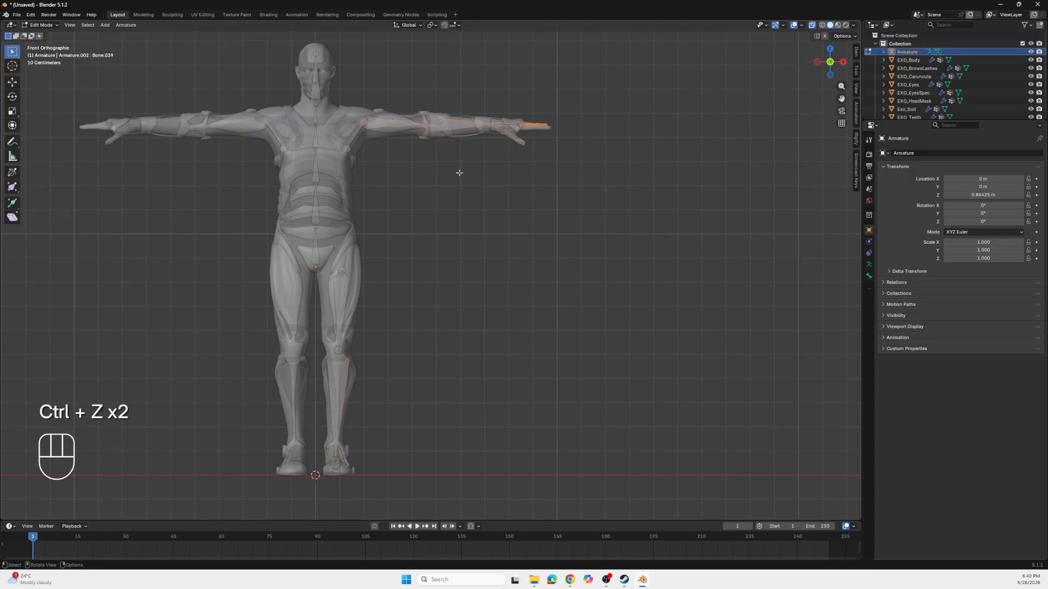
key(ctrl+z)
Duplicate the left arm, hand and leg bones out beside the body and mirror the copies along local X
drag(550, 73, 326, 486)
key(shift+d)
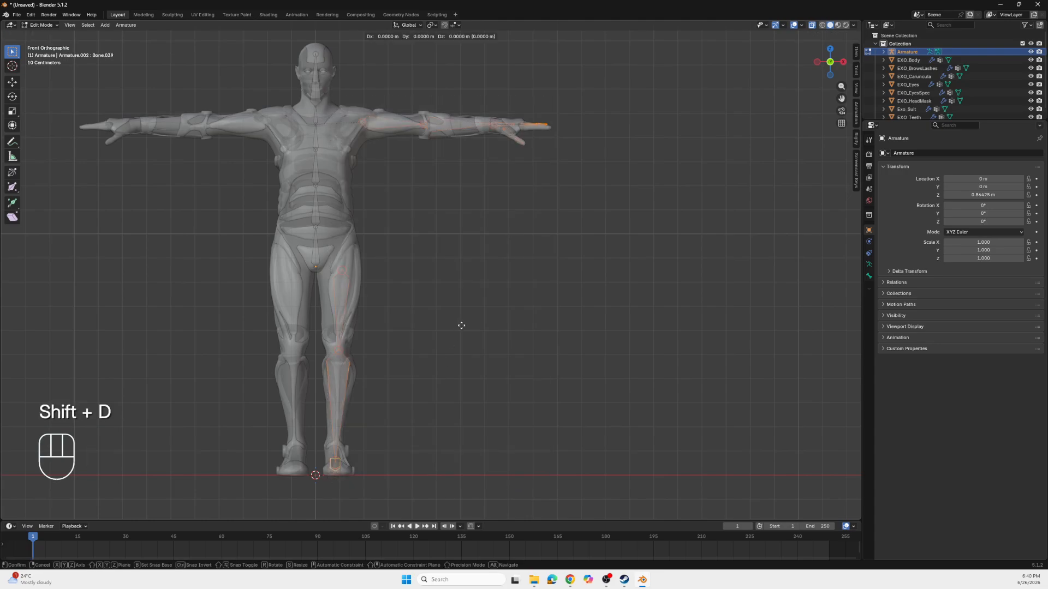
click(536, 313)
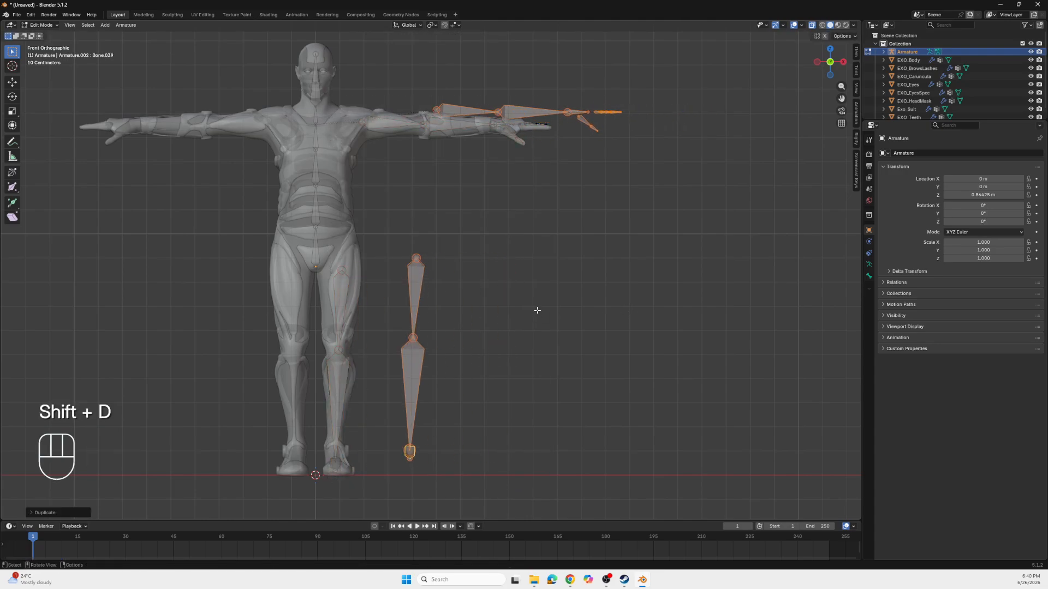
click(126, 25)
mouse_move(178, 42)
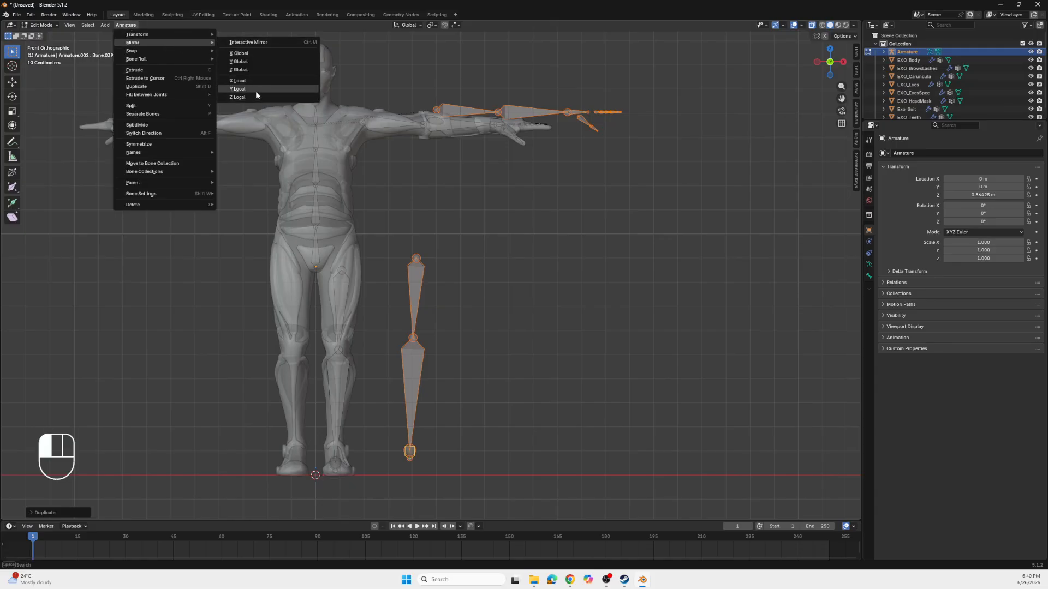
click(259, 81)
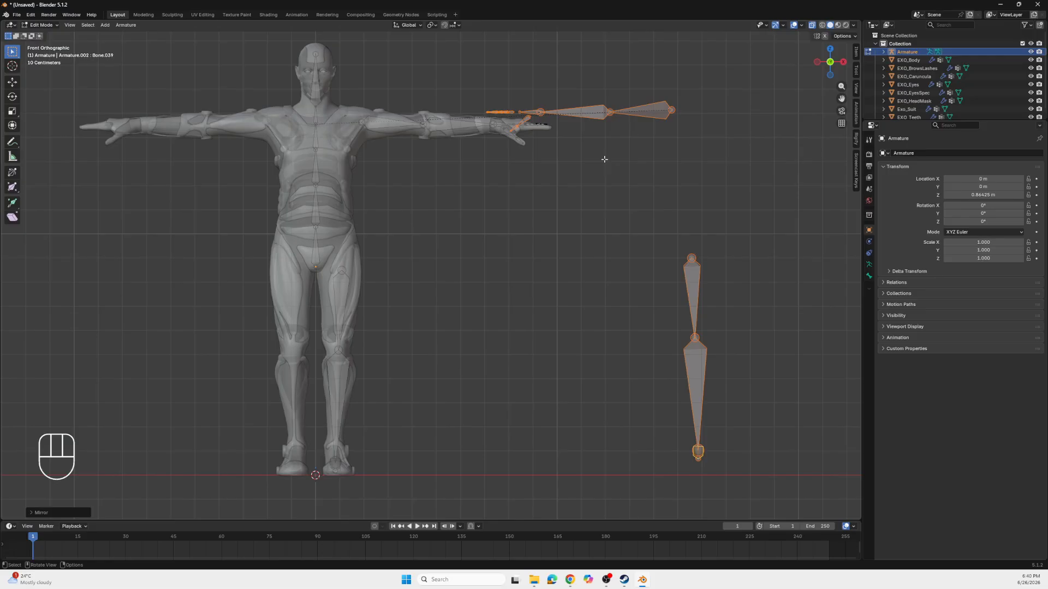
Move the mirrored bones about -1.66 m along X and about -0.06 m along Z into the right arm and leg
key(g)
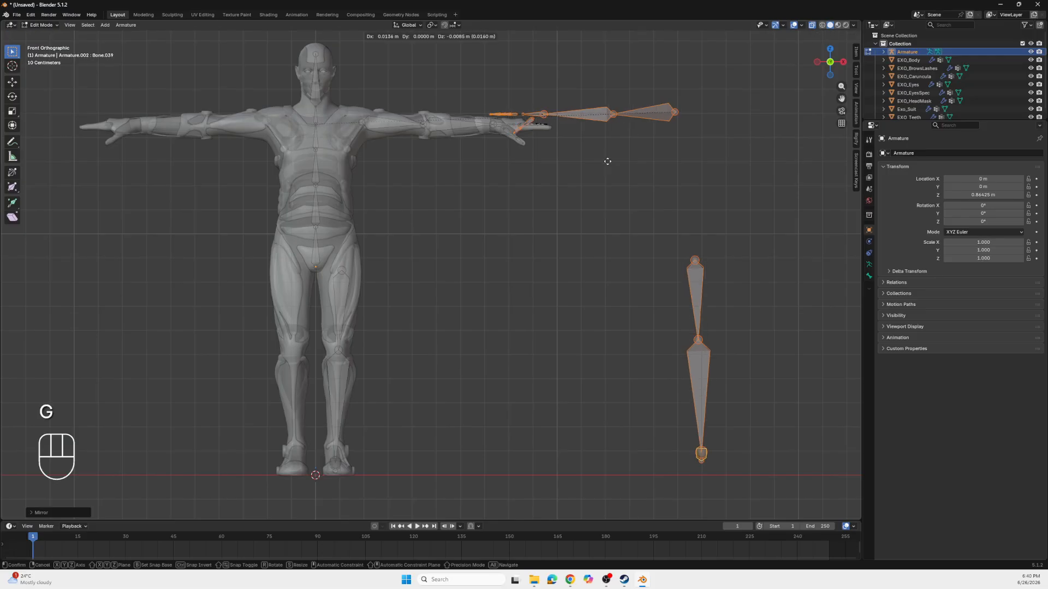
key(x)
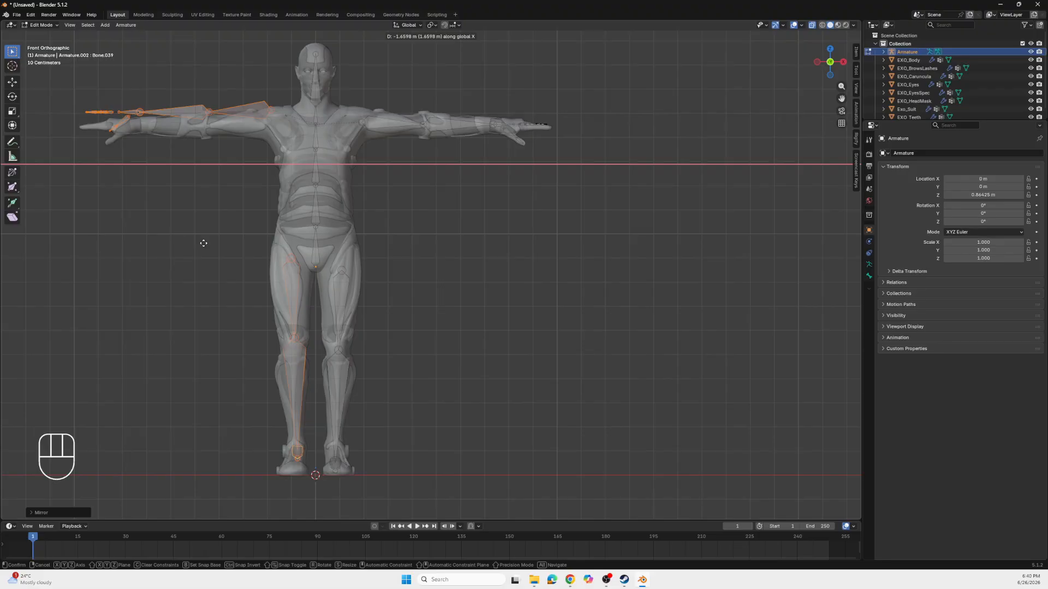
click(203, 243)
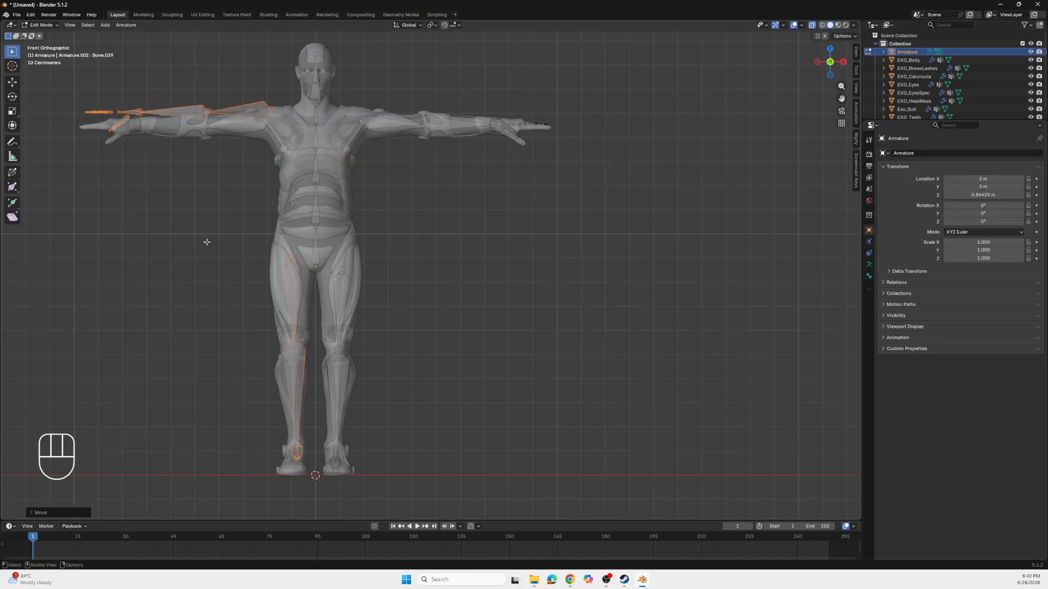
key(g)
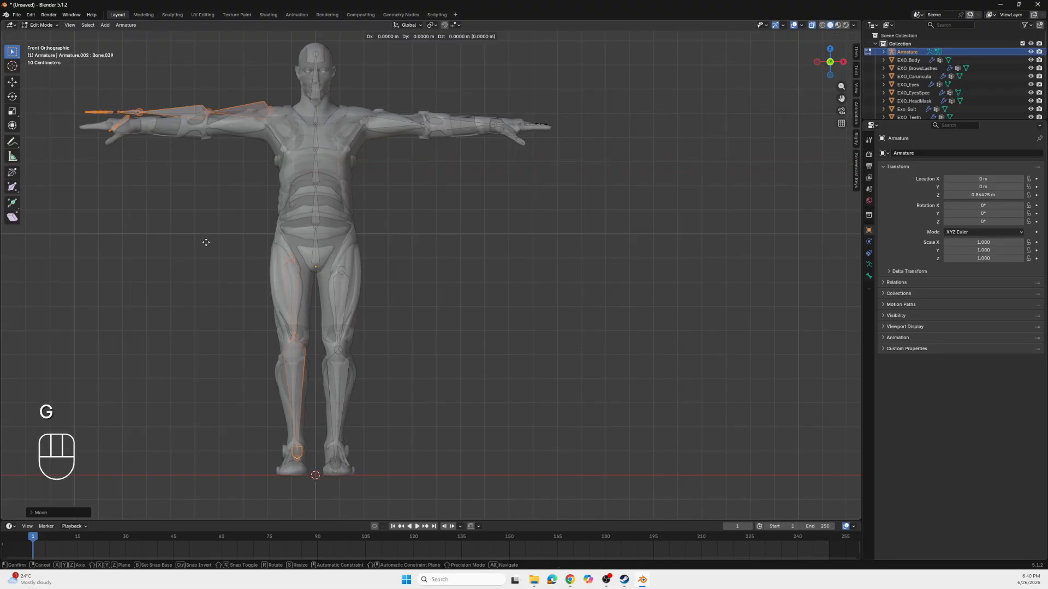
key(z)
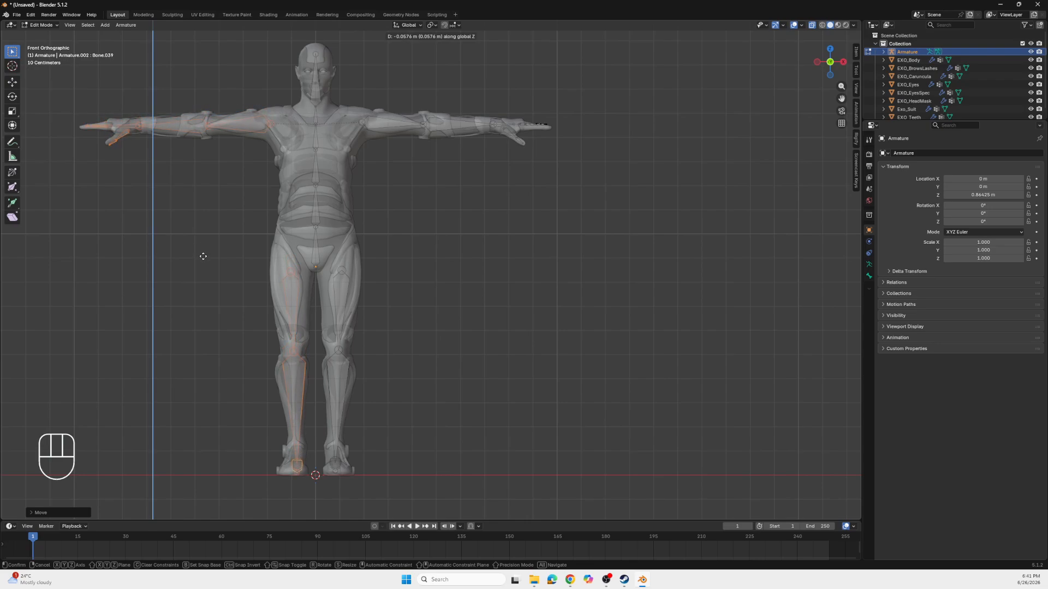
click(203, 256)
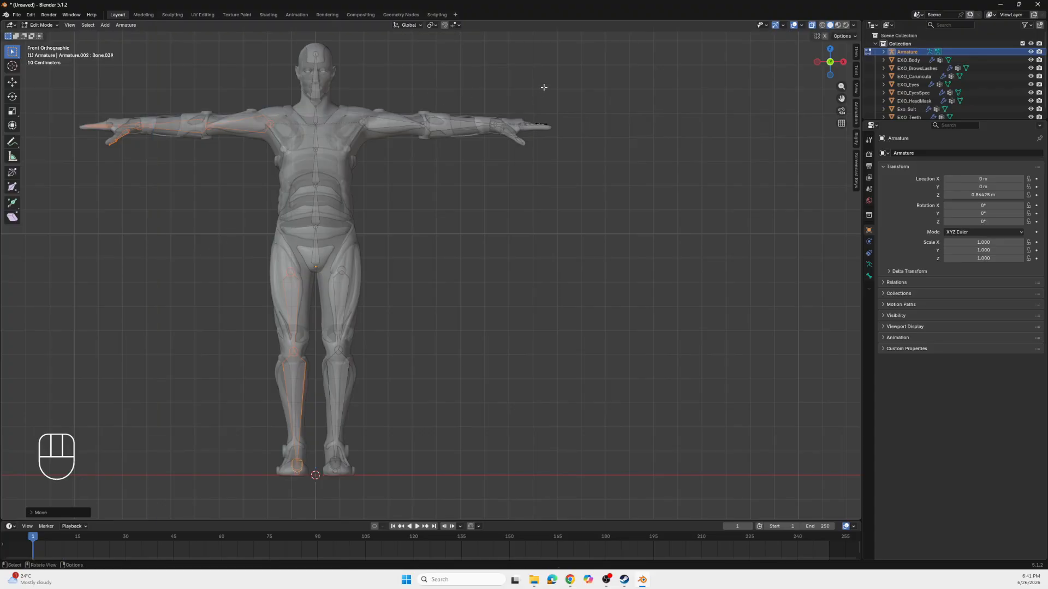
Leave bone editing for Object Mode and make the armature the selected object
drag(553, 64, 118, 437)
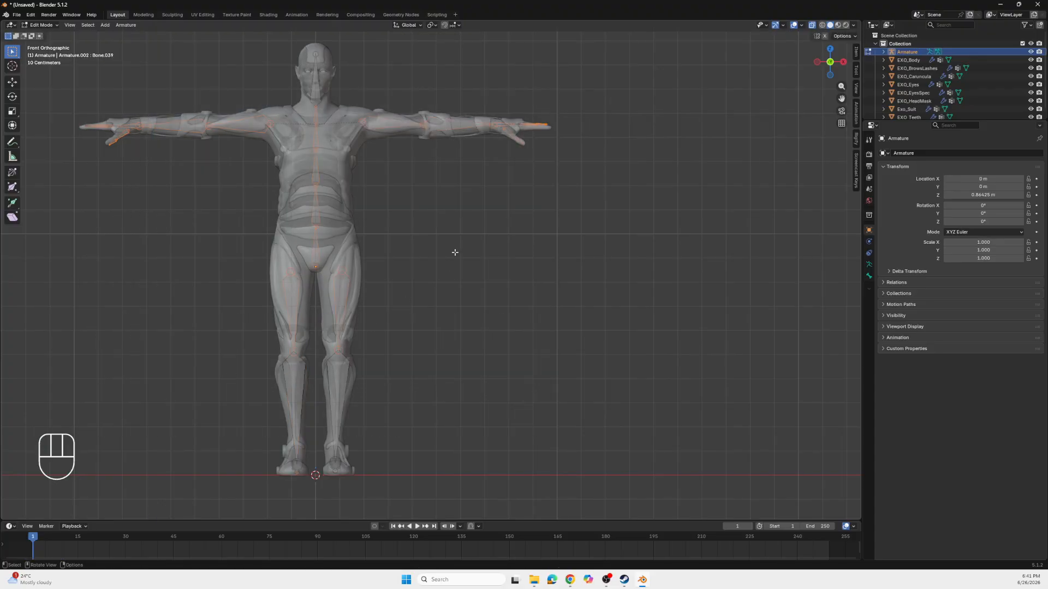
click(42, 25)
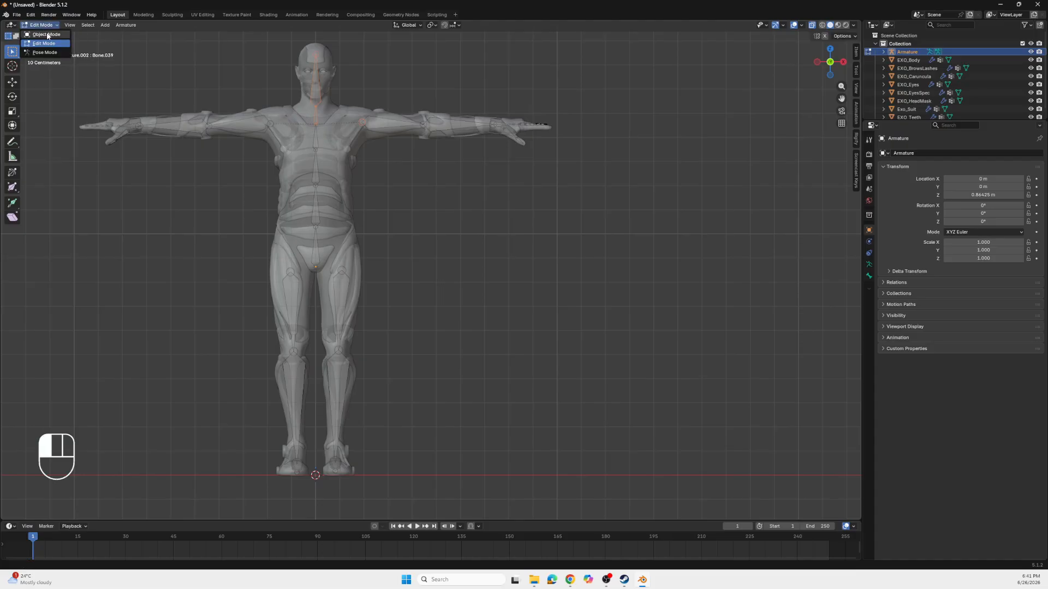
click(45, 35)
click(309, 148)
click(309, 147)
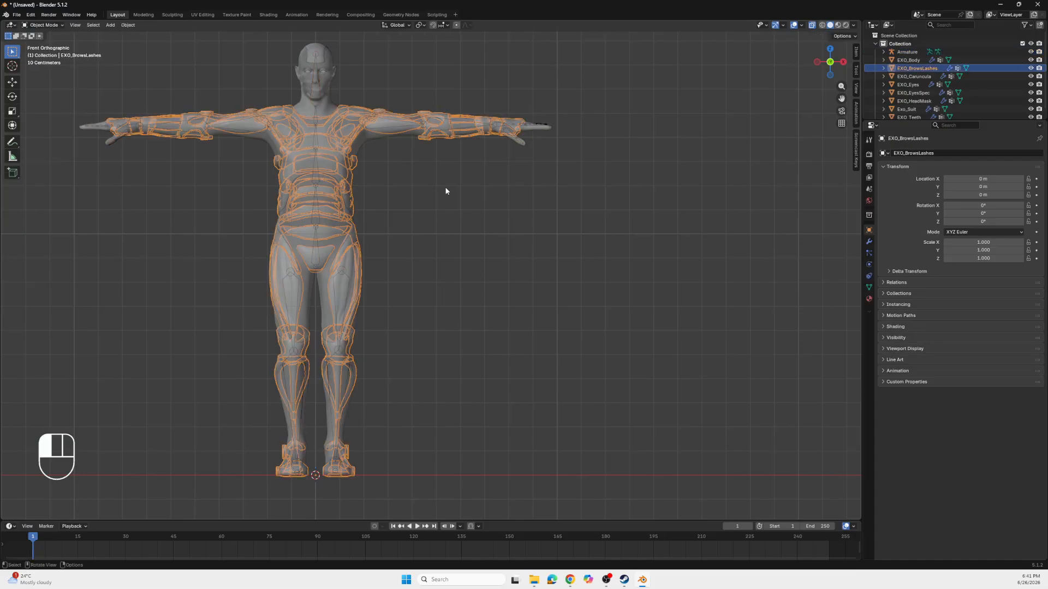
click(313, 147)
click(316, 143)
click(317, 144)
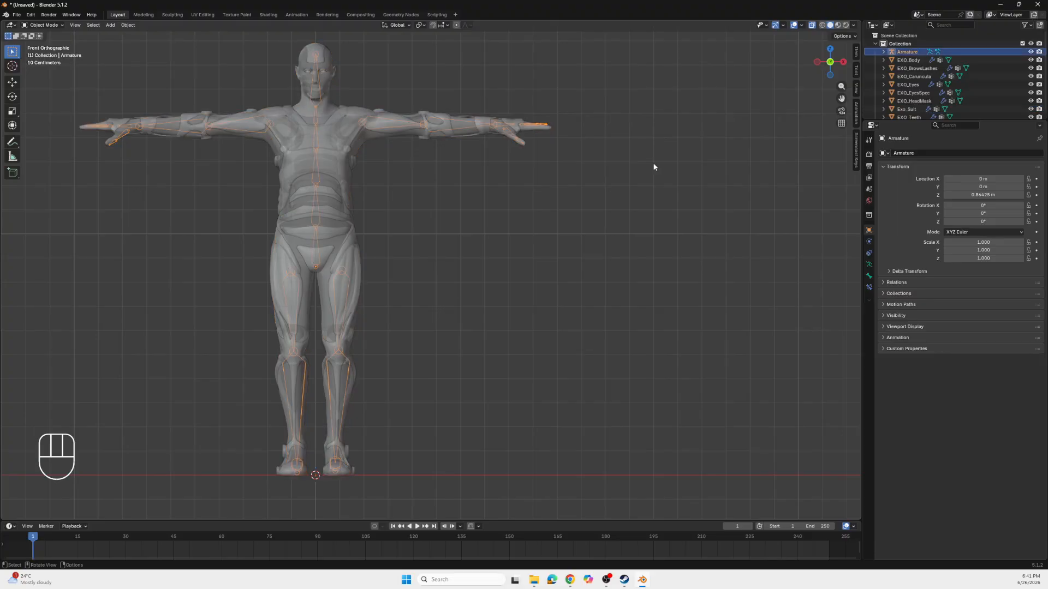
drag(557, 106, 414, 180)
click(551, 111)
click(117, 107)
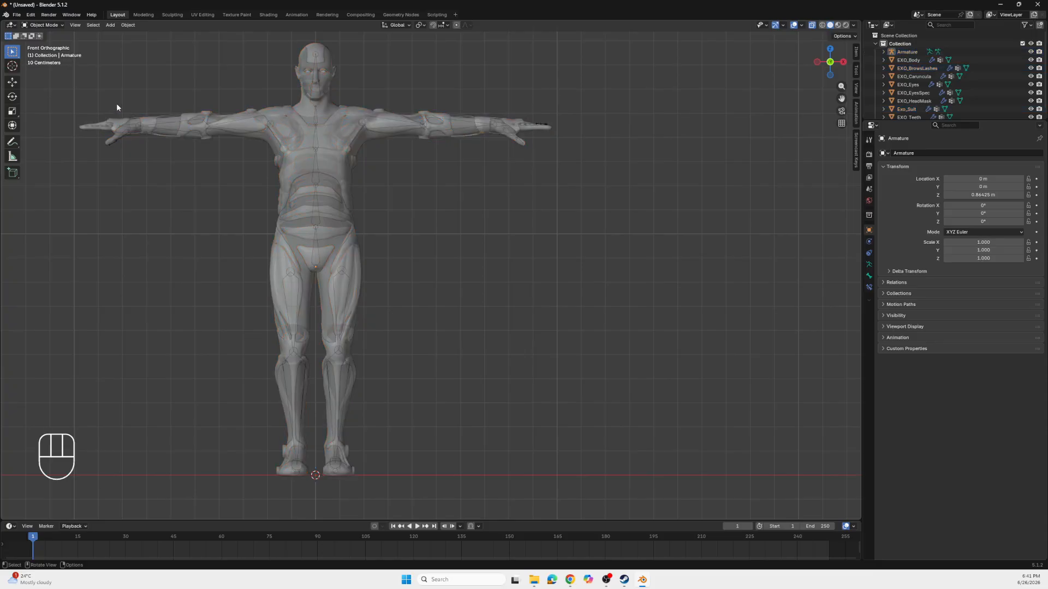
drag(138, 91, 71, 201)
drag(588, 95, 463, 209)
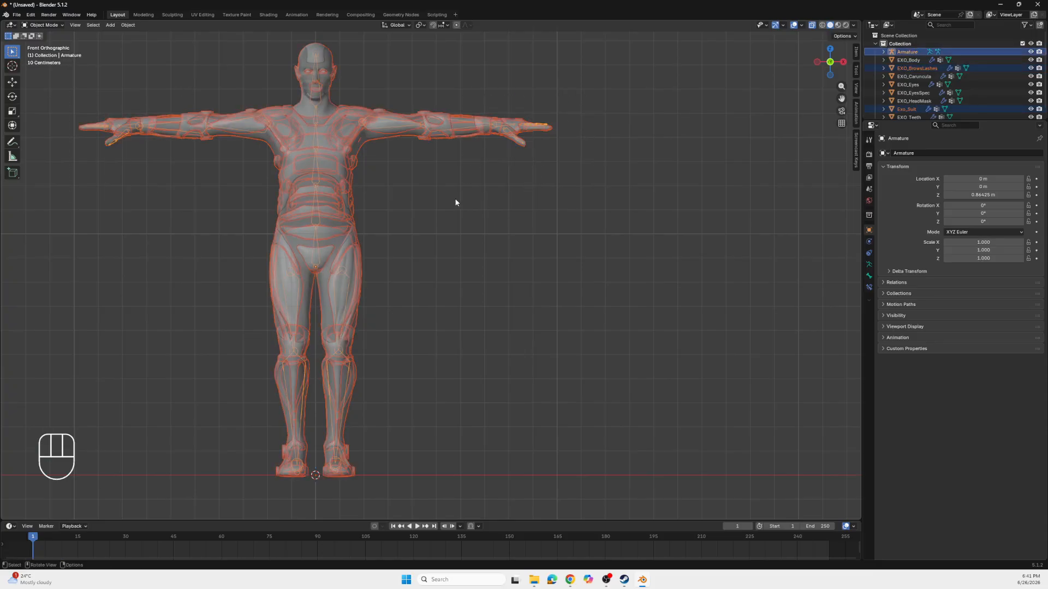
click(456, 203)
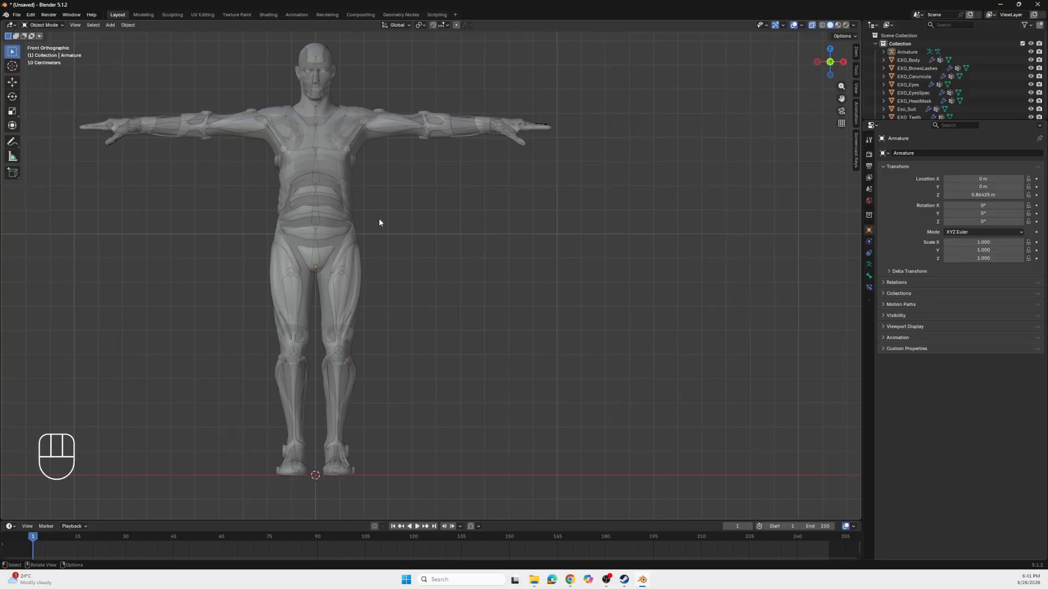
Select all character meshes together with the armature as active object and apply all transforms
click(316, 171)
click(315, 171)
click(315, 172)
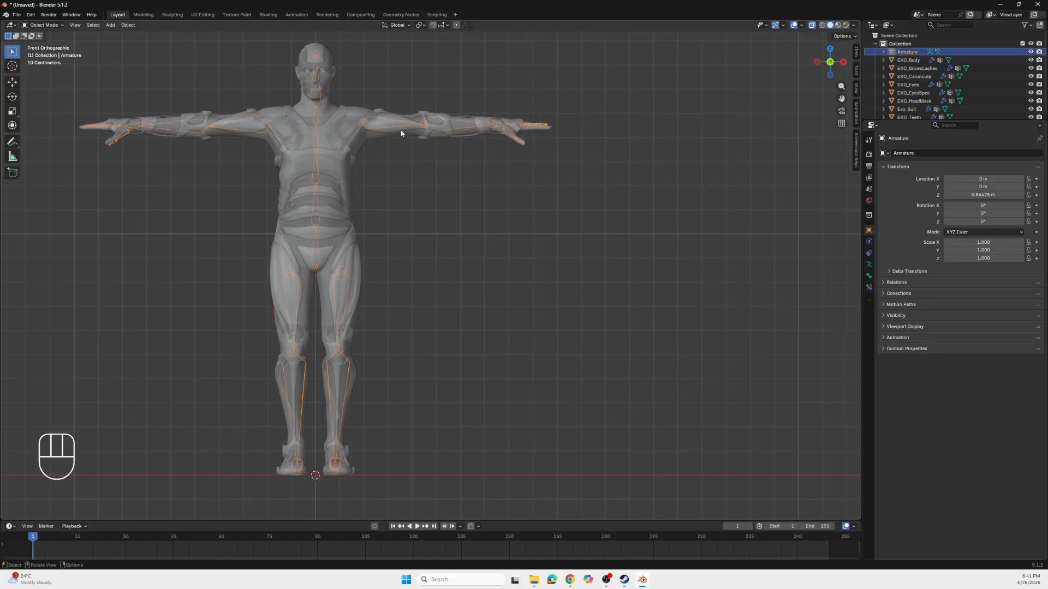
drag(397, 49, 188, 379)
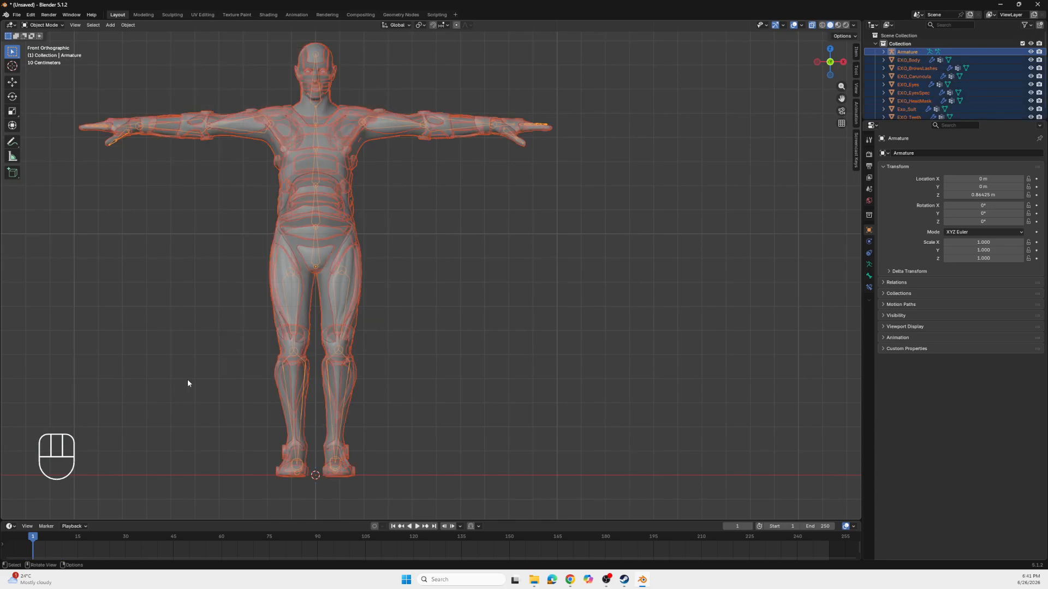
click(453, 268)
drag(393, 80, 133, 319)
right_click(329, 137)
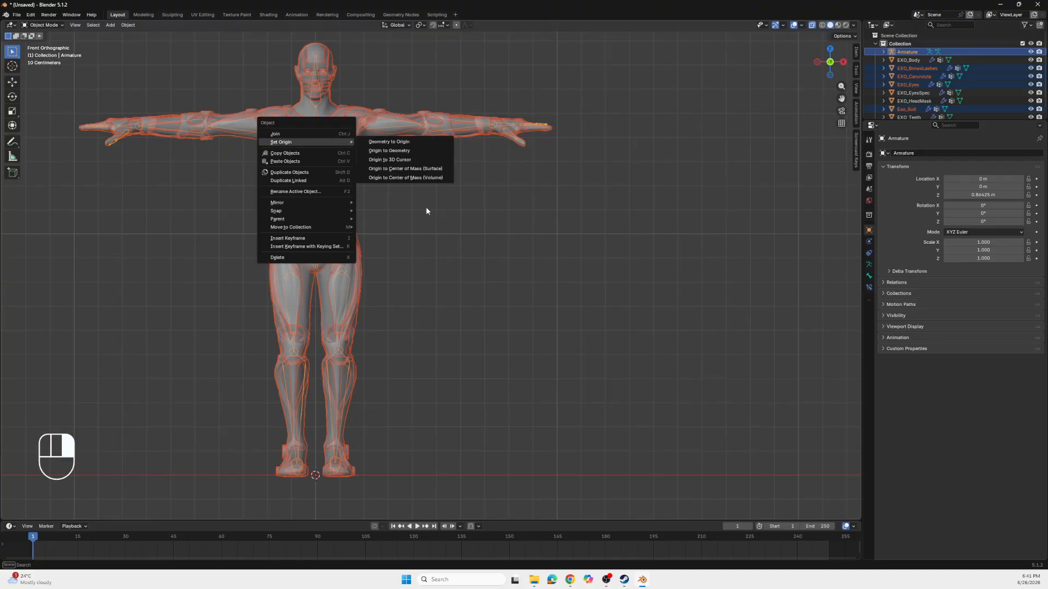
drag(371, 45, 216, 240)
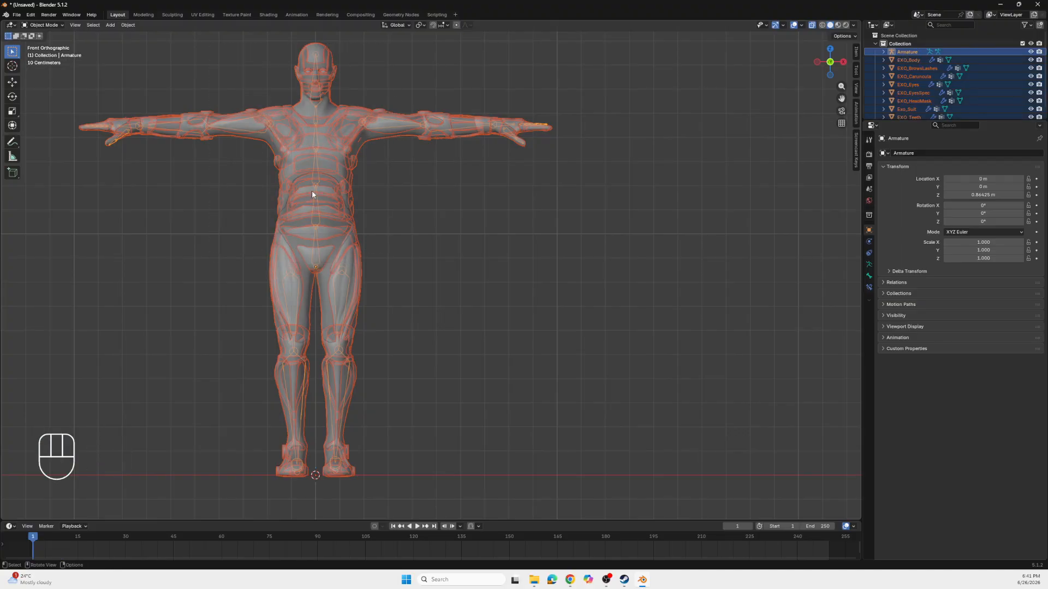
key(ctrl+a)
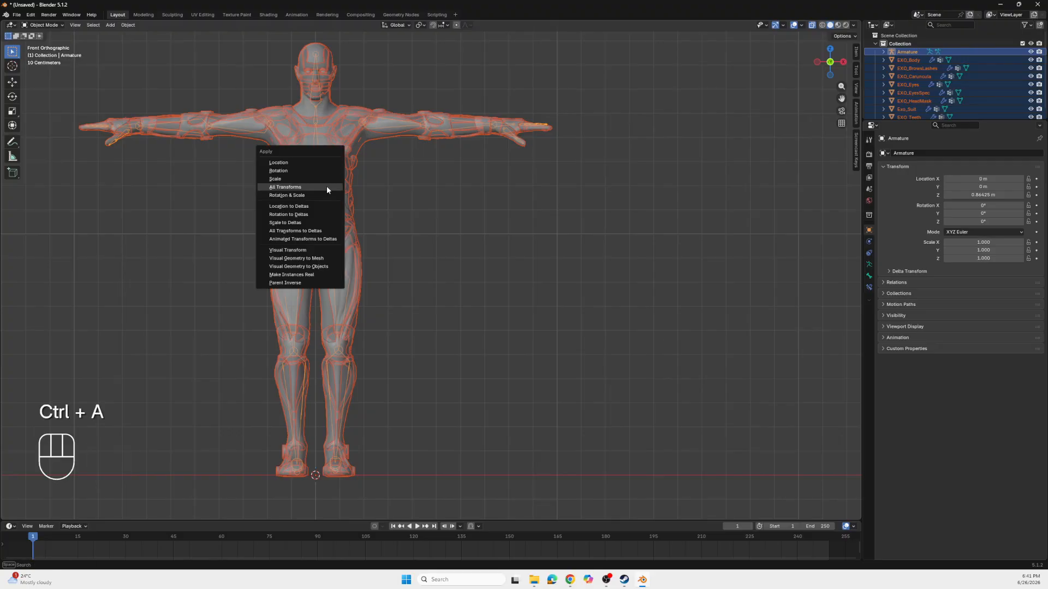
click(285, 188)
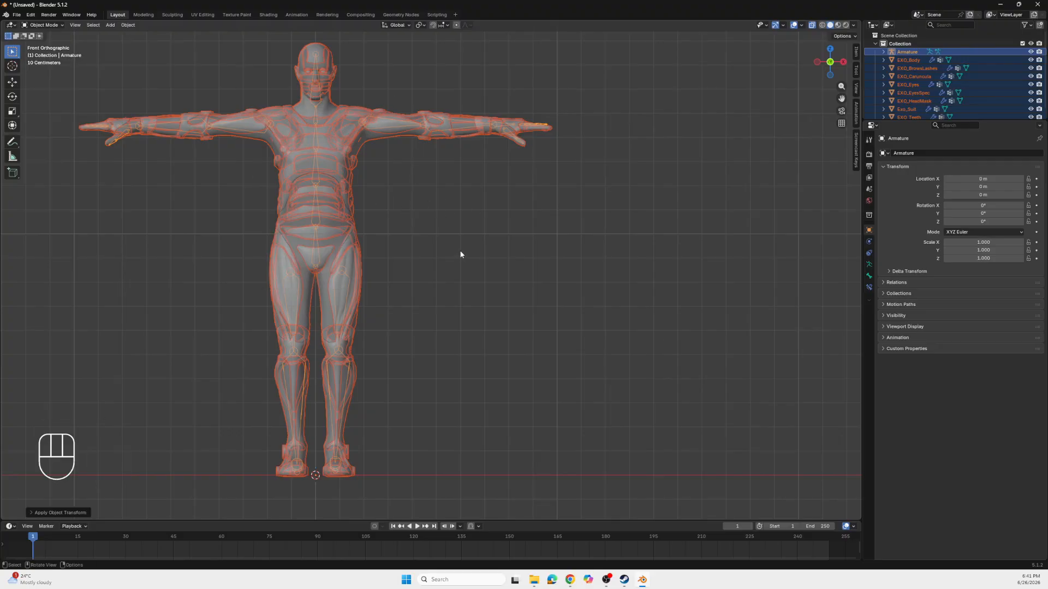
Parent the selected character meshes to the armature with automatic weights
shift+middle_drag(571, 243, 597, 249)
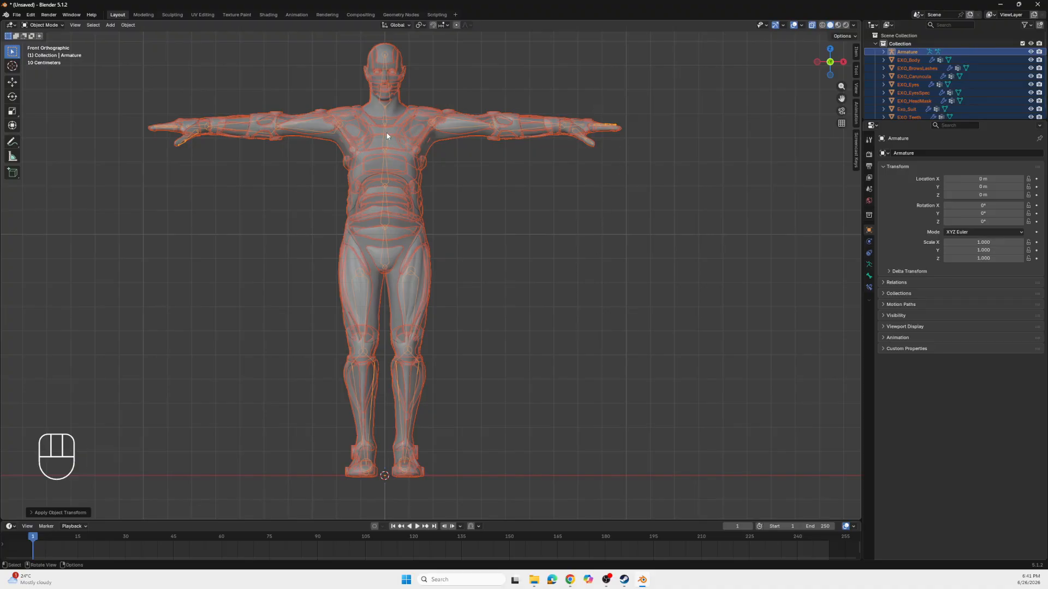
key(ctrl+p)
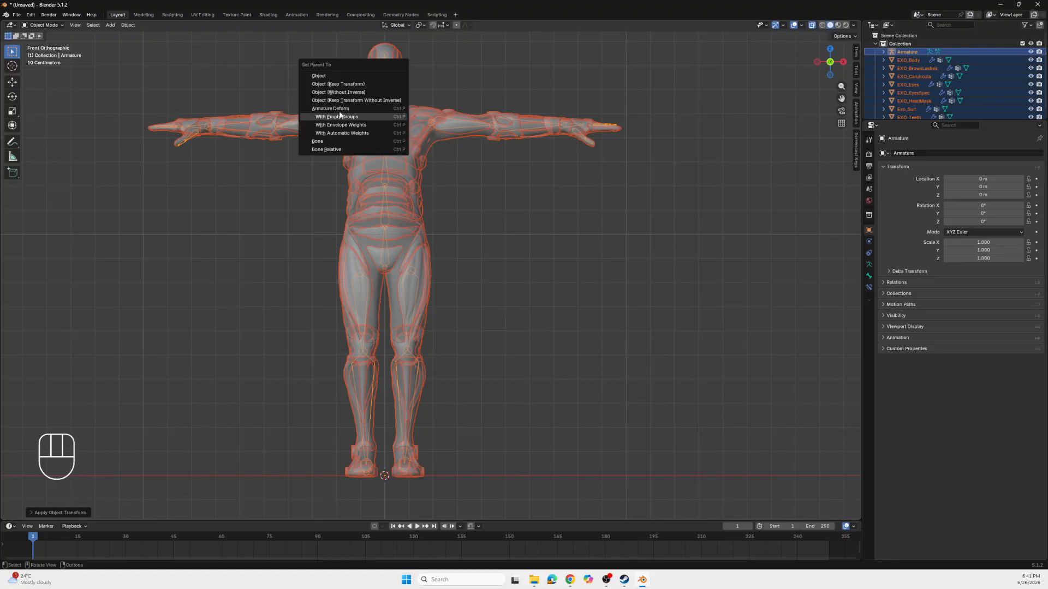
click(385, 132)
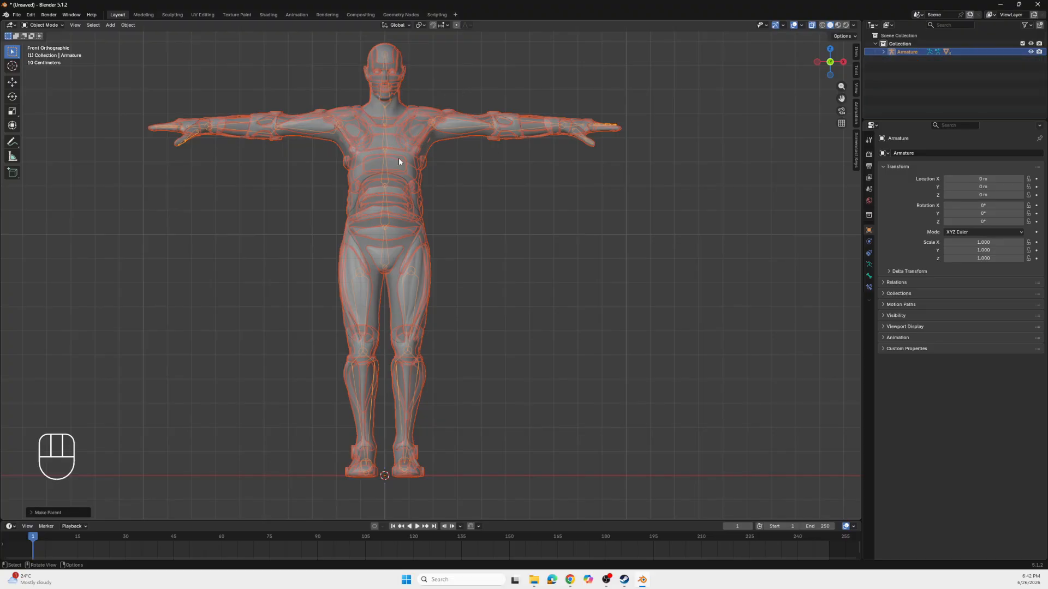
Select the armature and character meshes with EXO_BrowsLashes active, and switch to Weight Paint mode
click(469, 133)
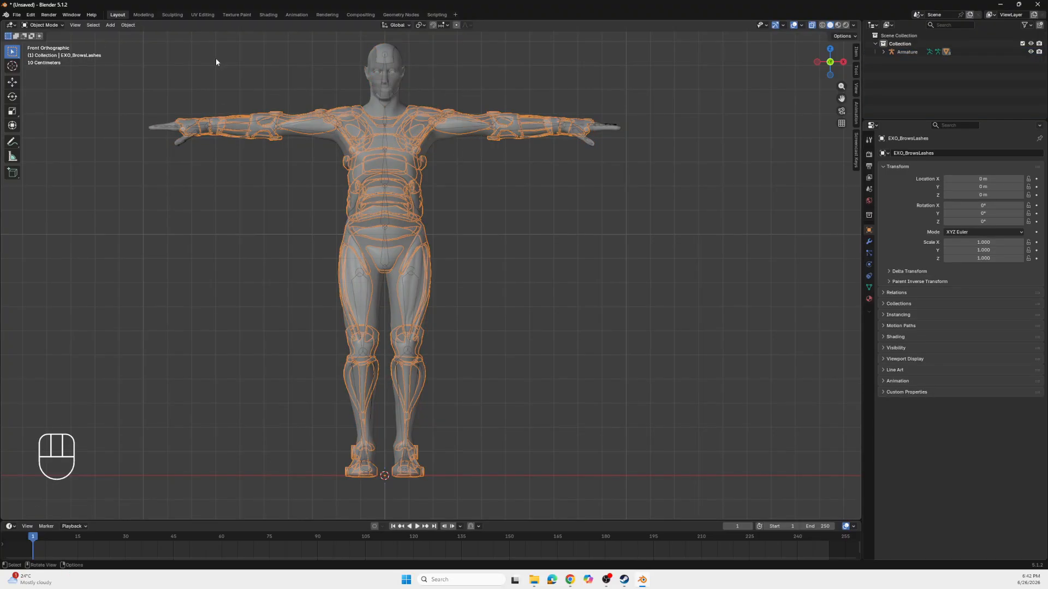
click(54, 25)
click(115, 215)
middle_drag(390, 171, 52, 109)
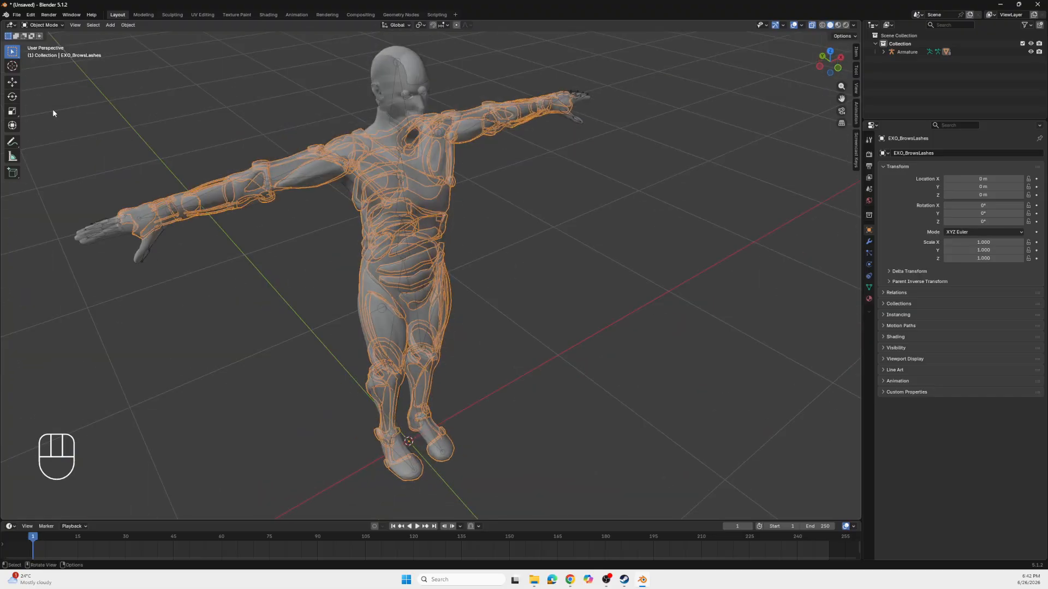
click(214, 103)
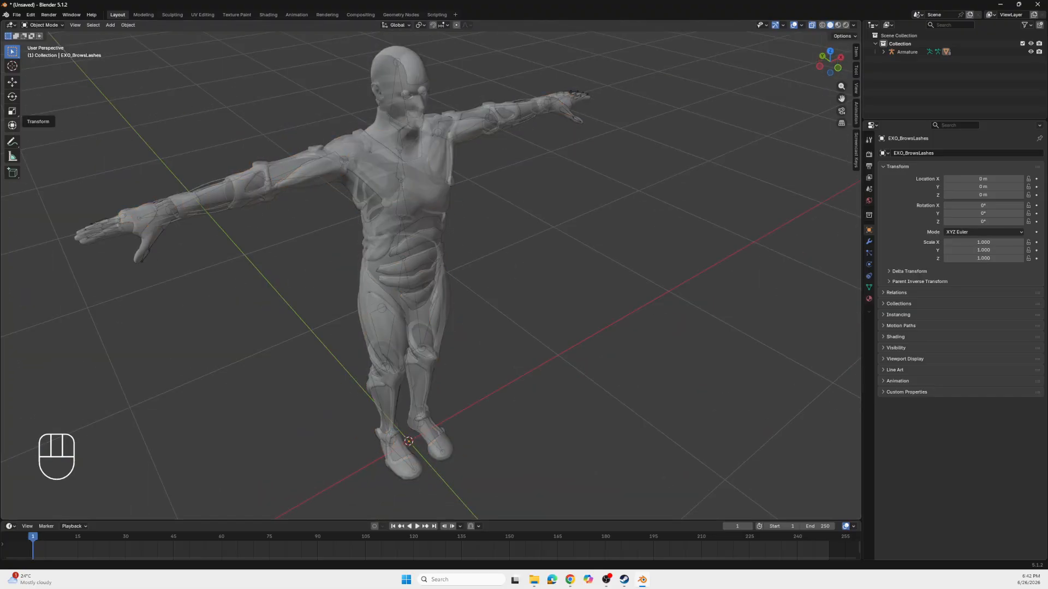
click(387, 182)
click(405, 166)
click(401, 169)
drag(479, 42, 245, 329)
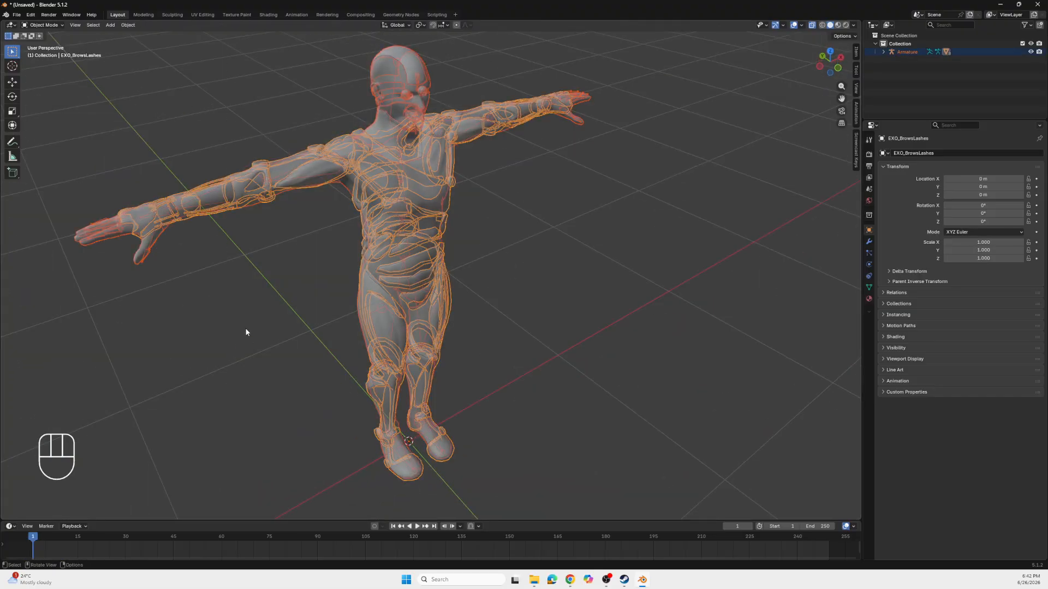
click(43, 25)
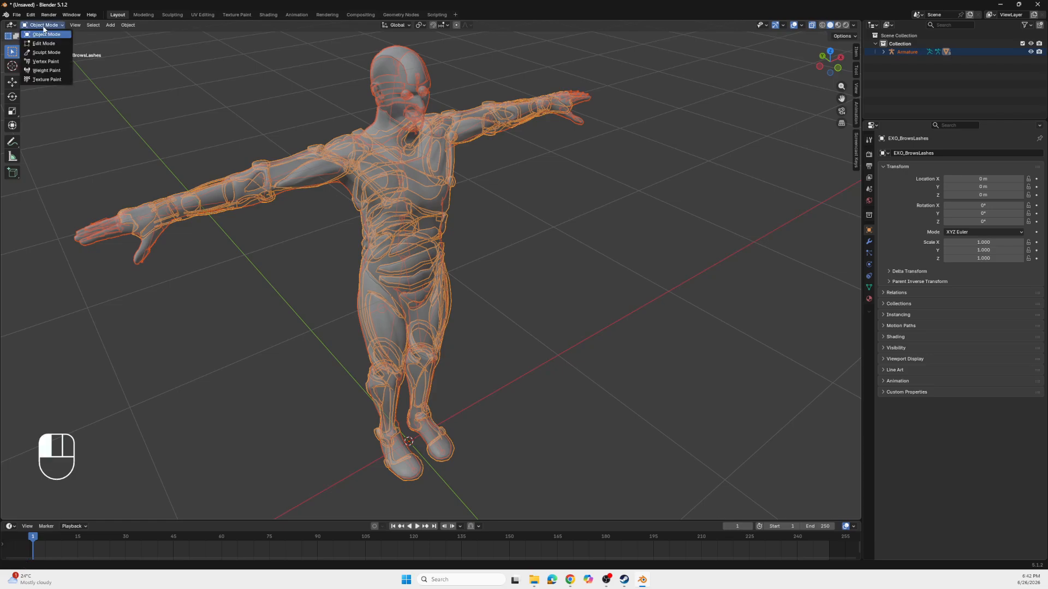
click(46, 71)
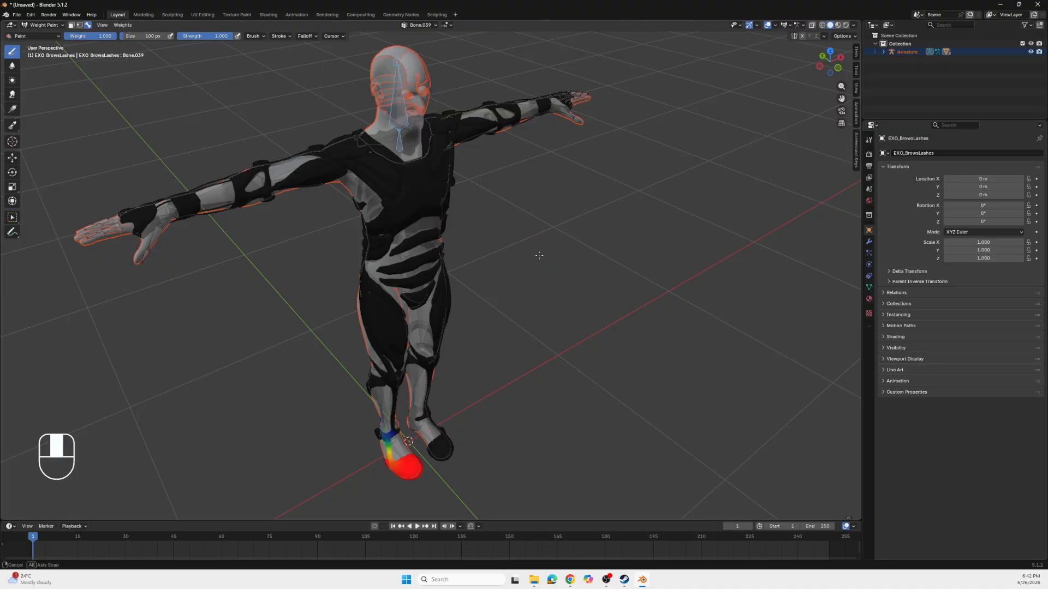
Paint weight 1.000 for Bone.039 over the suit's right shoulder, upper arm and forearm using a 100 px brush
middle_drag(425, 464, 383, 463)
right_click(377, 460)
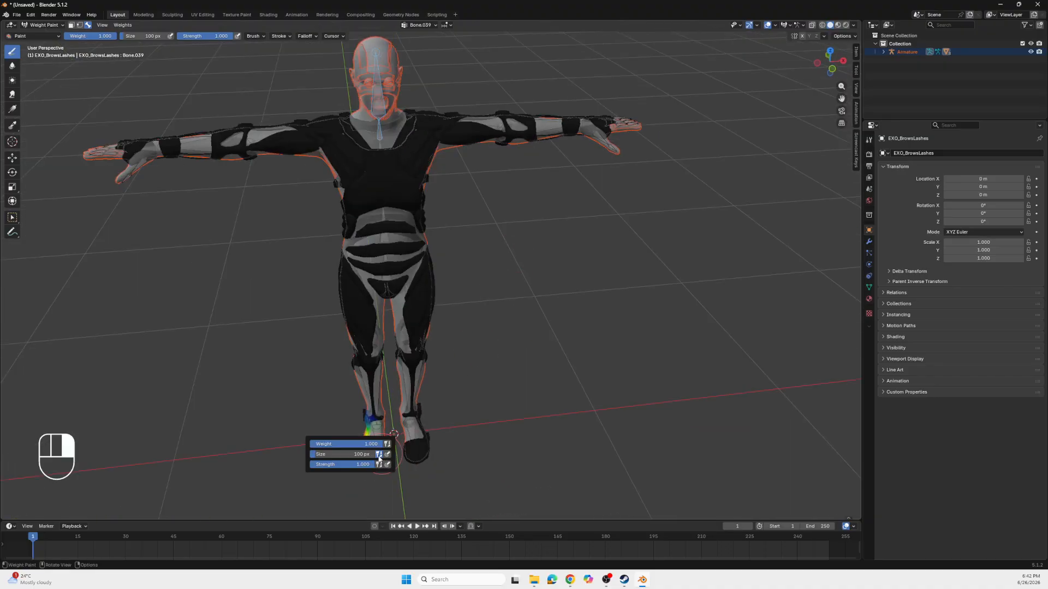
mouse_move(349, 454)
shift+mouse_down()
mouse_move(385, 456)
mouse_move(376, 455)
shift+mouse_up()
middle_drag(376, 454, 393, 458)
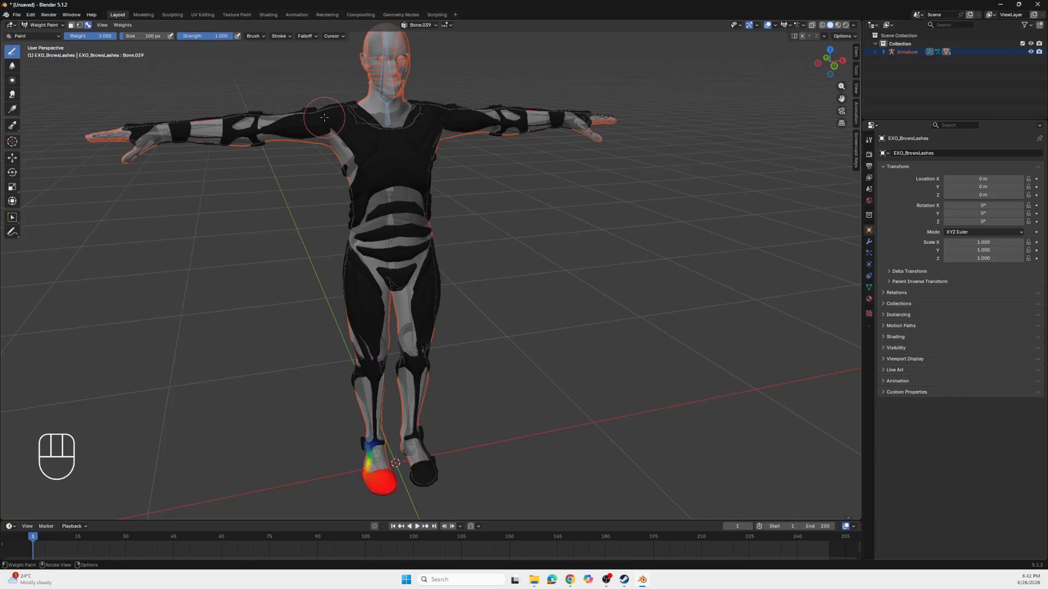
drag(324, 117, 276, 127)
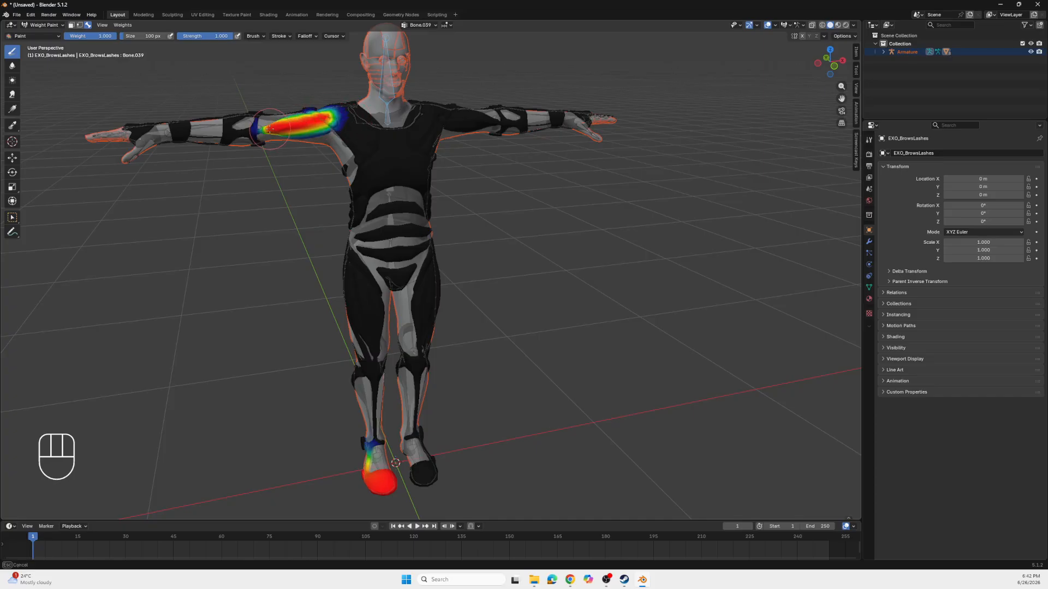
mouse_move(276, 128)
middle_down()
mouse_move(373, 190)
mouse_move(422, 270)
middle_up()
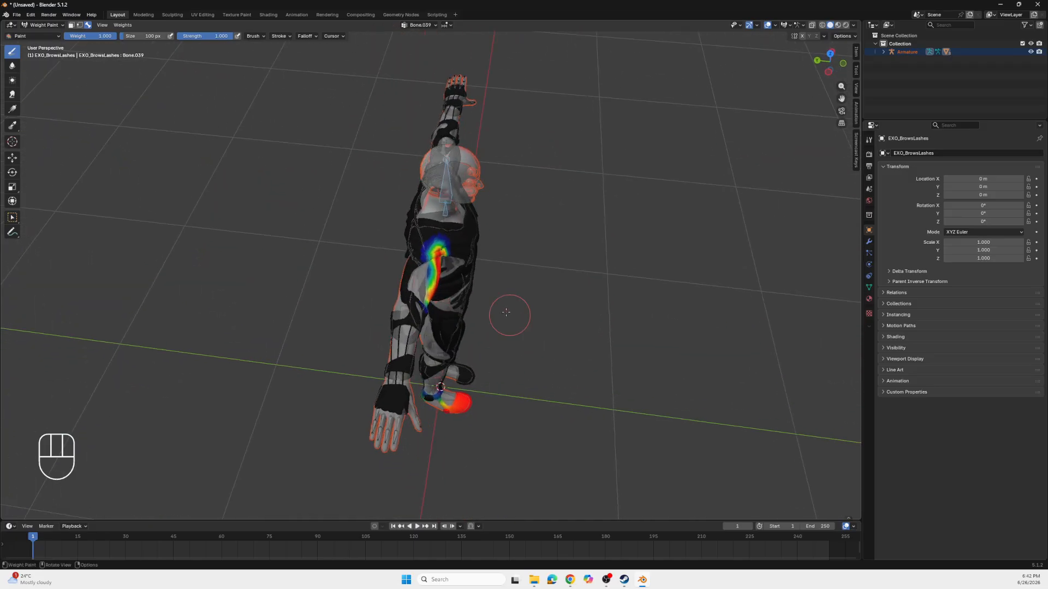
mouse_move(424, 273)
mouse_down()
mouse_move(417, 305)
mouse_move(390, 297)
mouse_move(374, 241)
mouse_move(444, 251)
mouse_up()
middle_drag(443, 251, 358, 242)
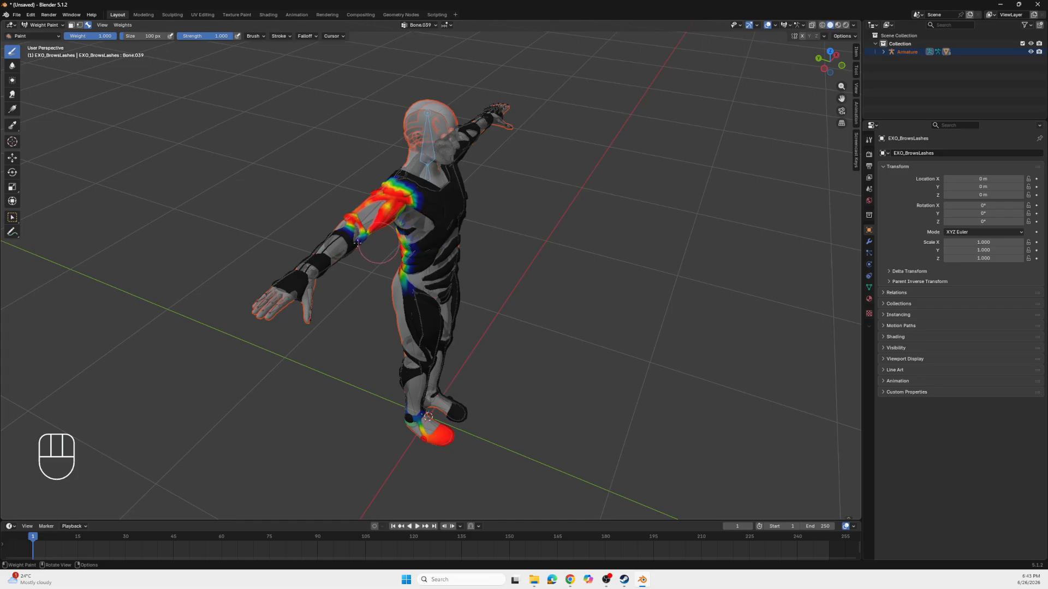
mouse_move(341, 231)
mouse_down()
mouse_move(352, 245)
mouse_move(321, 261)
mouse_move(316, 275)
mouse_move(312, 247)
mouse_up()
mouse_move(312, 246)
middle_down()
mouse_move(513, 112)
mouse_move(559, 230)
mouse_move(535, 246)
middle_up()
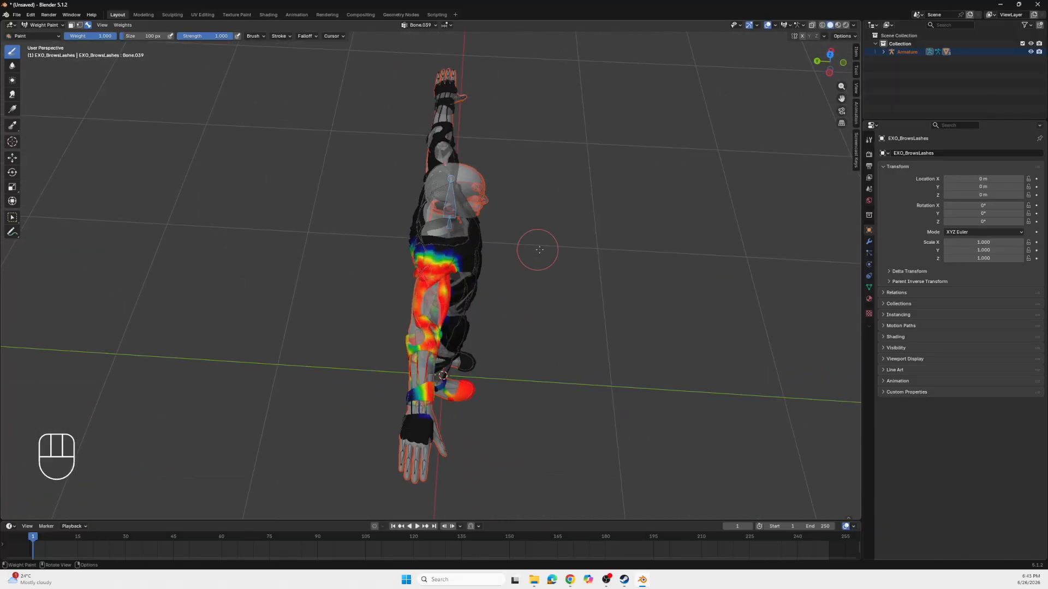
Blur the Bone.039 weights on the suit's right hand cuff from the top view
click(830, 54)
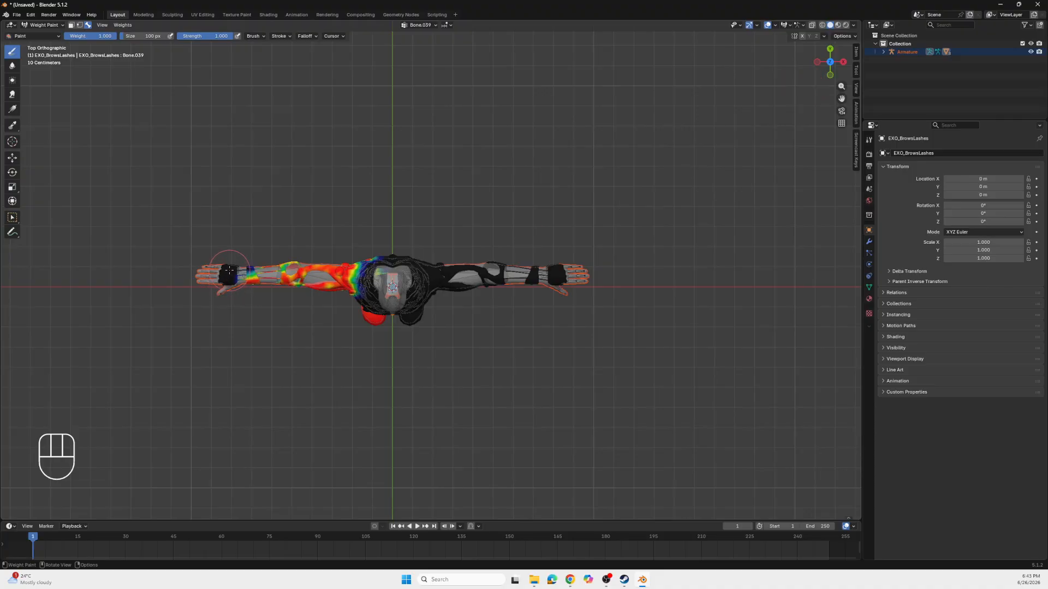
shift+drag(229, 269, 233, 277)
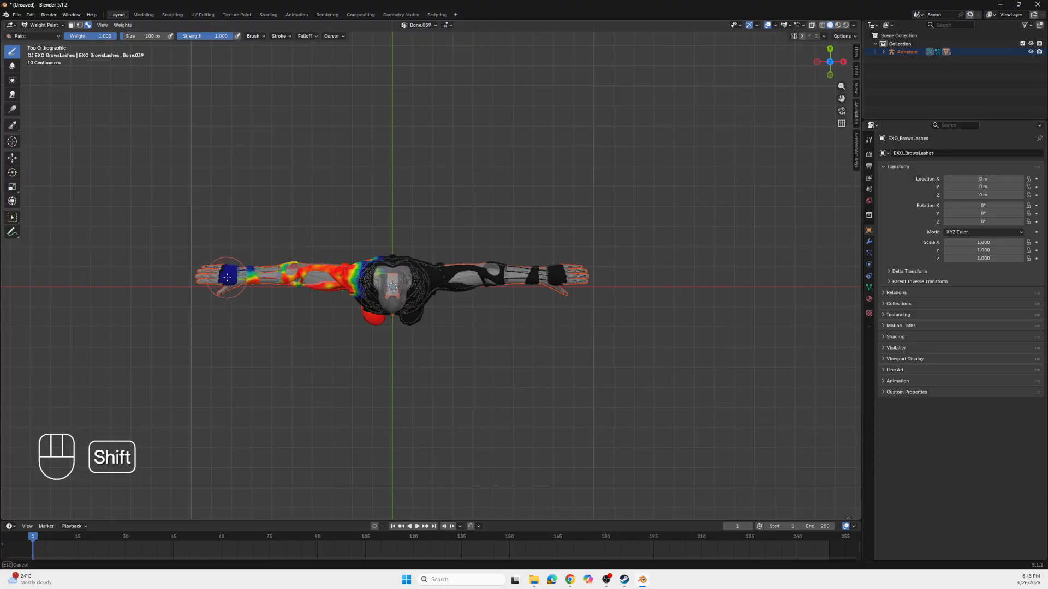
shift+drag(232, 281, 216, 303)
shift+drag(545, 279, 554, 276)
click(556, 277)
key(ctrl+z)
key(ctrl+z)
key(ctrl+z)
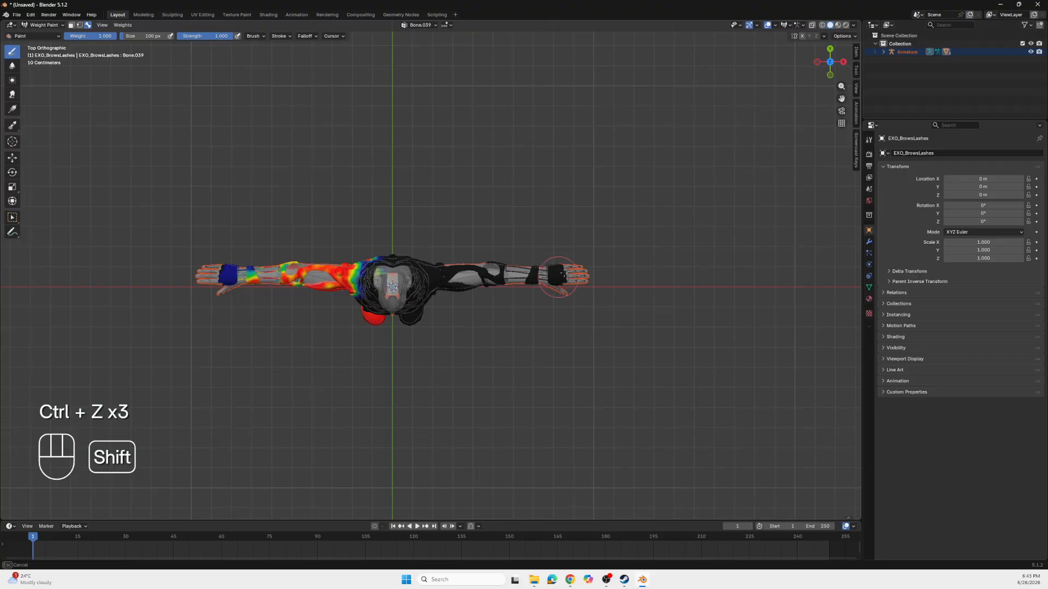
Paint Bone.039 weight along the suit's left arm and across the chest and shoulders
mouse_move(451, 283)
mouse_down()
mouse_move(494, 273)
mouse_move(464, 257)
mouse_move(455, 277)
mouse_move(561, 278)
mouse_move(562, 257)
mouse_move(559, 270)
mouse_up()
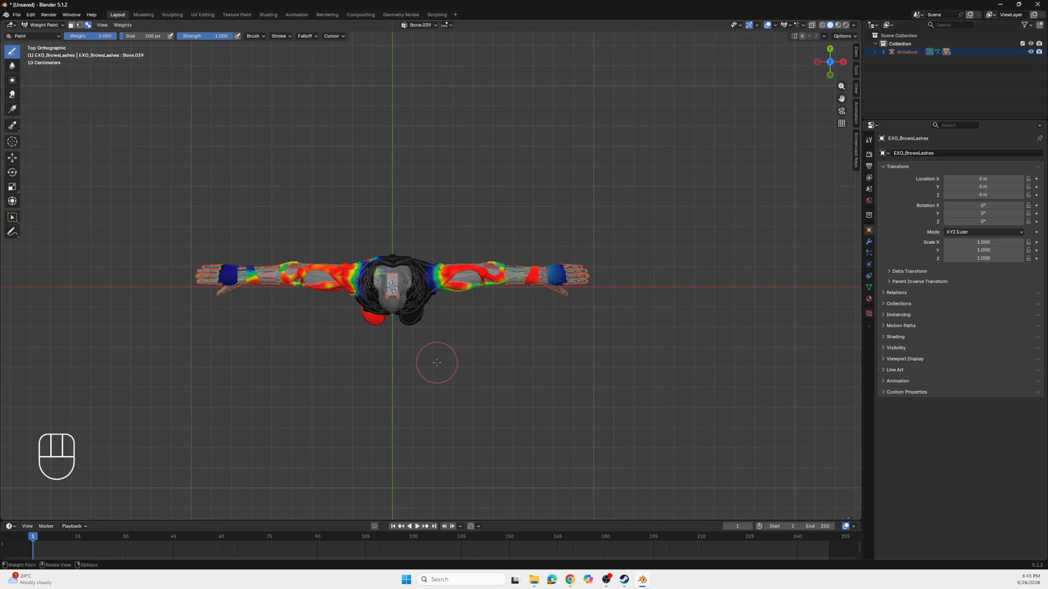
middle_drag(435, 355, 438, 355)
mouse_move(415, 295)
mouse_down()
mouse_move(344, 302)
mouse_move(333, 279)
mouse_move(350, 257)
mouse_move(398, 245)
mouse_move(412, 304)
mouse_up()
middle_drag(412, 304, 405, 252)
mouse_move(374, 214)
mouse_down()
mouse_move(334, 186)
mouse_move(432, 195)
mouse_move(407, 227)
mouse_move(418, 235)
mouse_move(422, 181)
mouse_up()
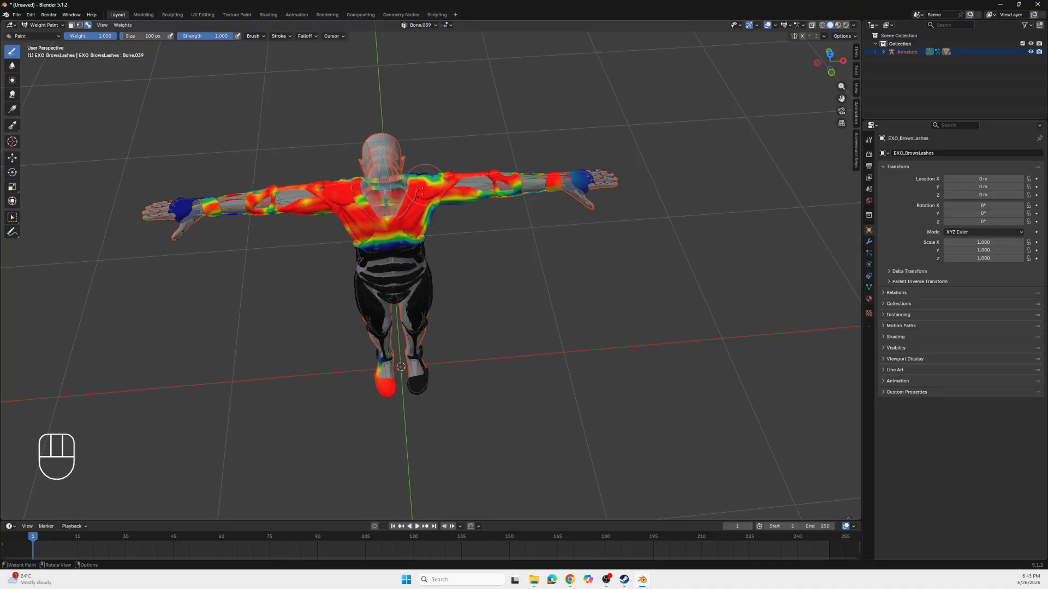
Paint full Bone.039 weight over the suit's chest, waist and front abdomen
mouse_move(421, 181)
middle_down()
mouse_move(431, 163)
mouse_move(464, 183)
middle_up()
mouse_move(465, 184)
mouse_down()
mouse_move(432, 166)
mouse_move(423, 174)
mouse_move(453, 232)
mouse_move(491, 213)
mouse_move(442, 251)
mouse_move(486, 202)
mouse_move(458, 203)
mouse_move(491, 235)
mouse_move(489, 262)
mouse_move(461, 216)
mouse_up()
middle_drag(461, 215, 443, 193)
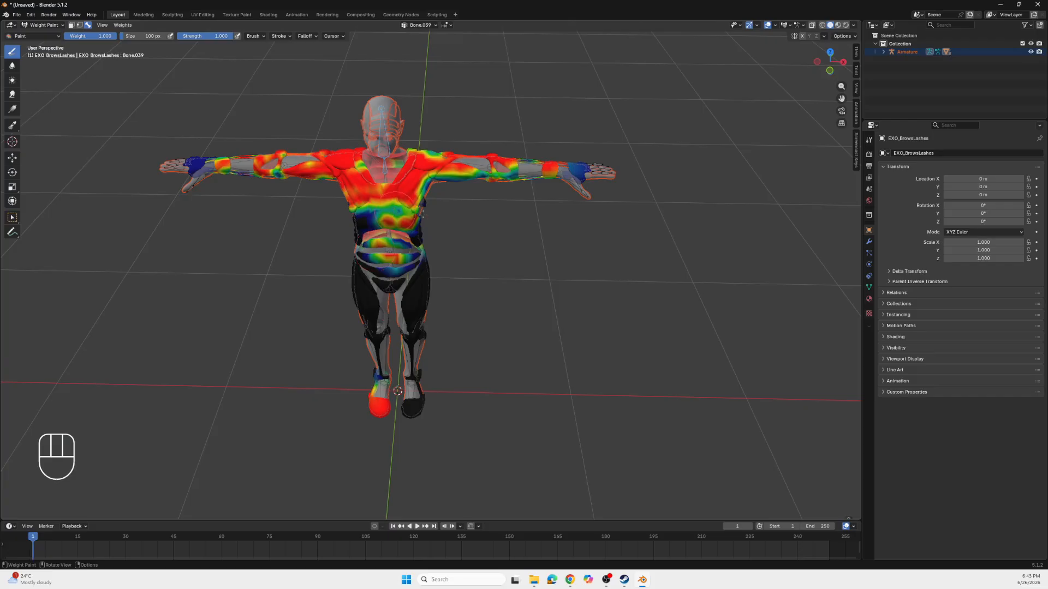
mouse_move(364, 203)
mouse_down()
mouse_move(371, 222)
mouse_move(391, 214)
mouse_move(388, 260)
mouse_up()
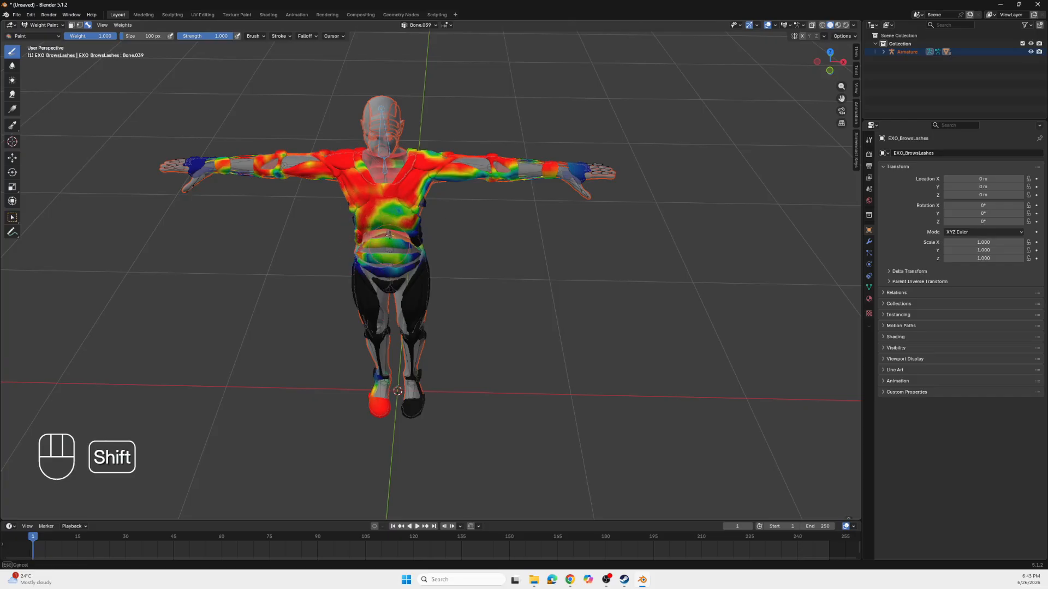
middle_drag(382, 234, 366, 253)
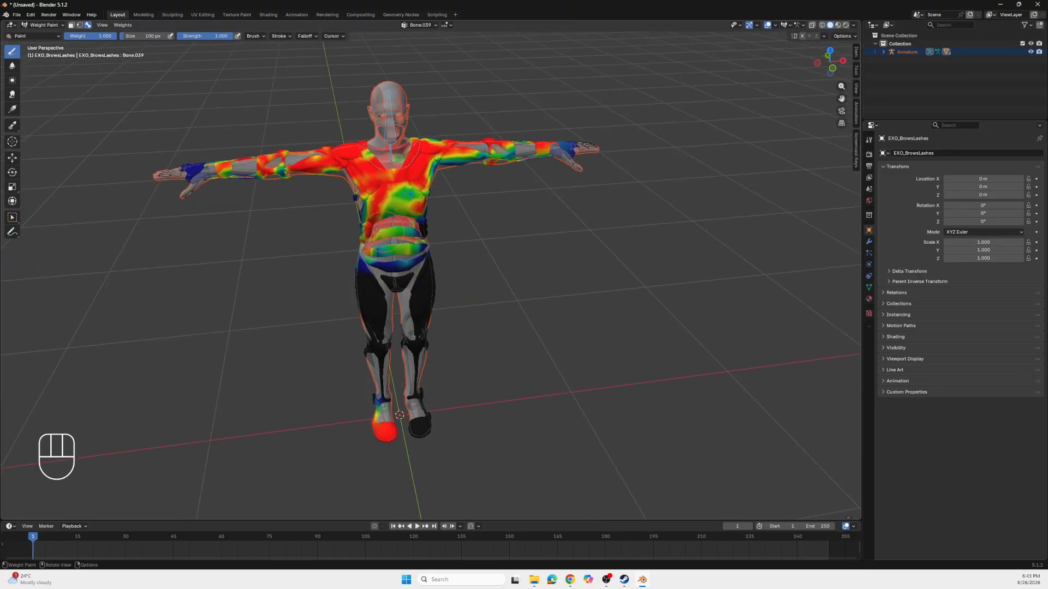
drag(367, 257, 372, 228)
right_click(422, 198)
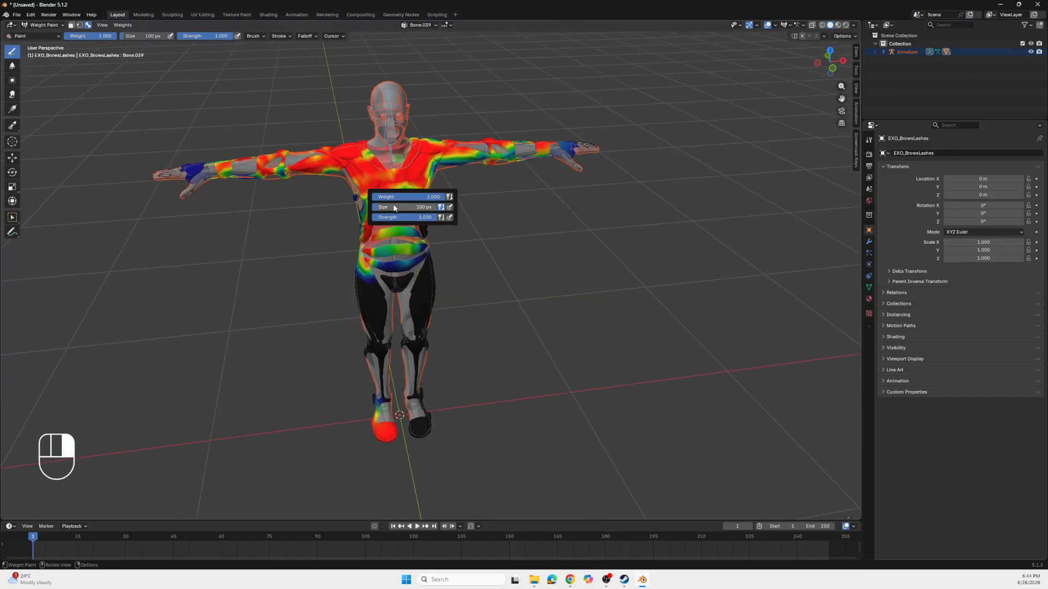
Paint Bone.039 weight down the left side of the suit's torso to the hip
middle_drag(611, 216, 480, 226)
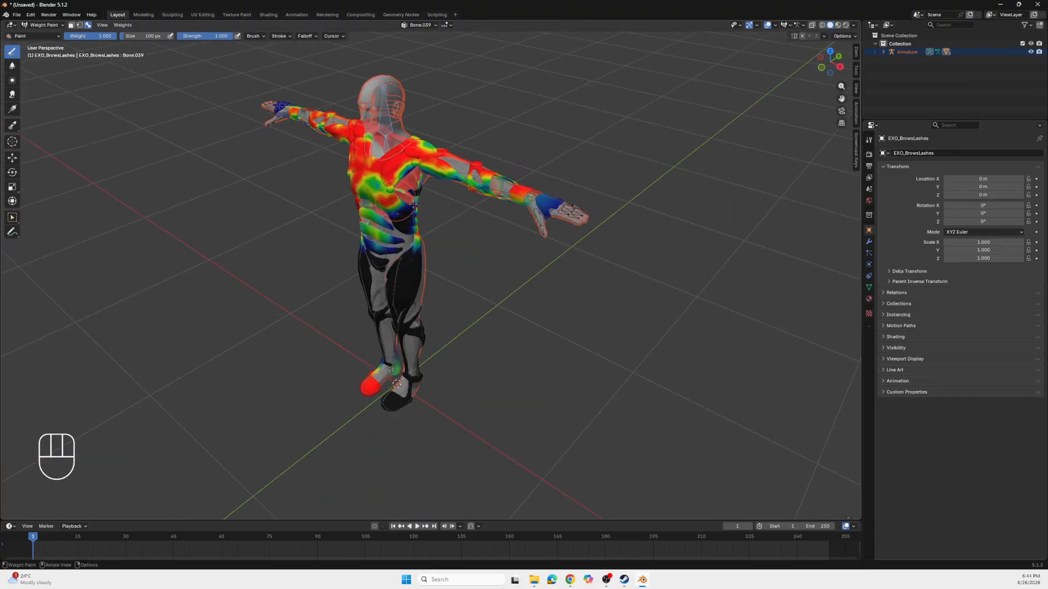
right_click(404, 206)
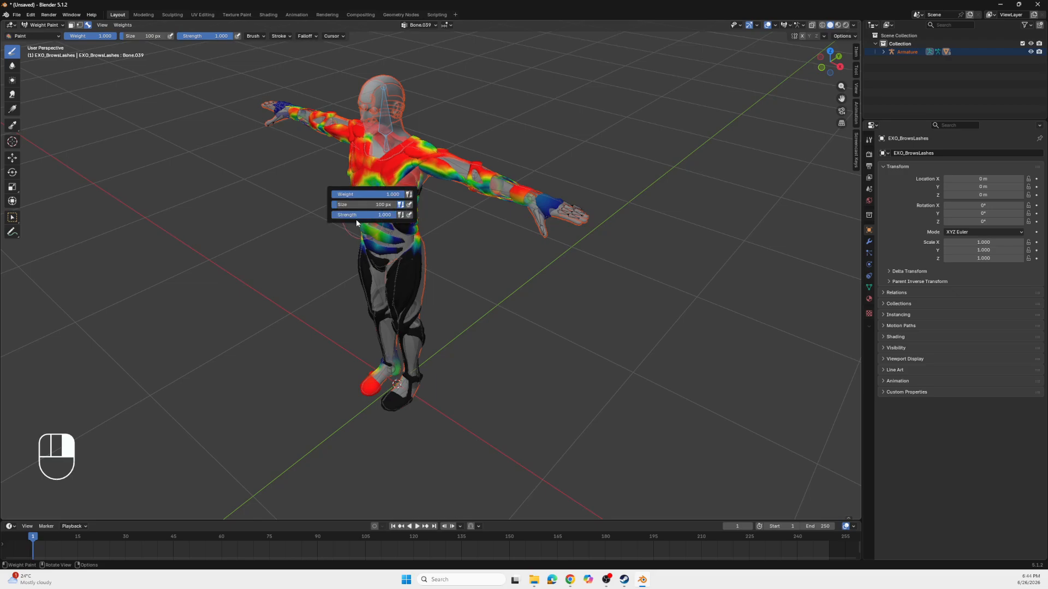
drag(405, 209, 397, 248)
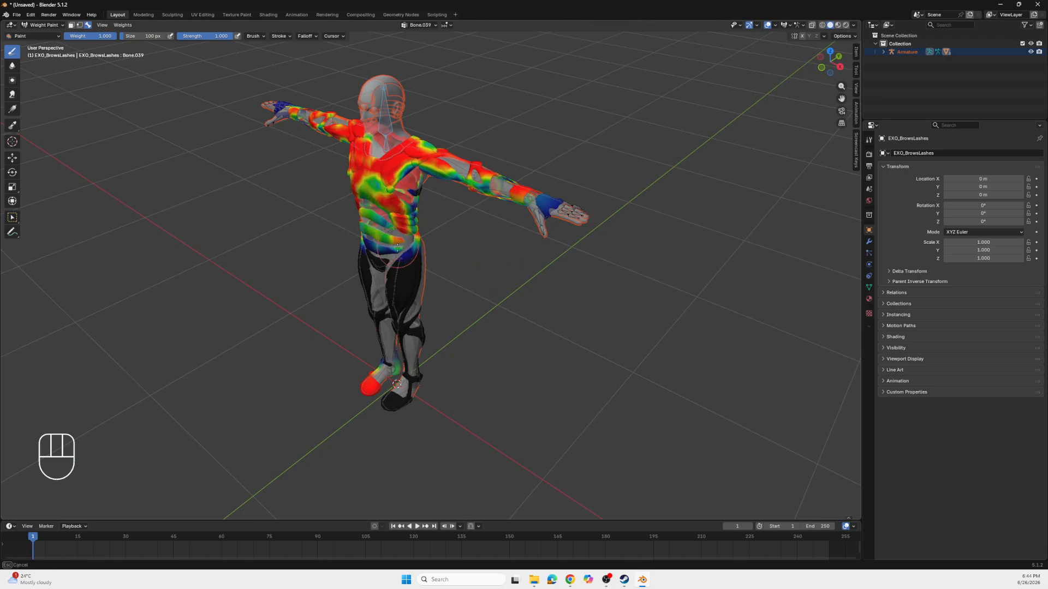
Blur the Bone.039 weights across the suit's lower chest and the abdominal segments
middle_drag(393, 190, 391, 204)
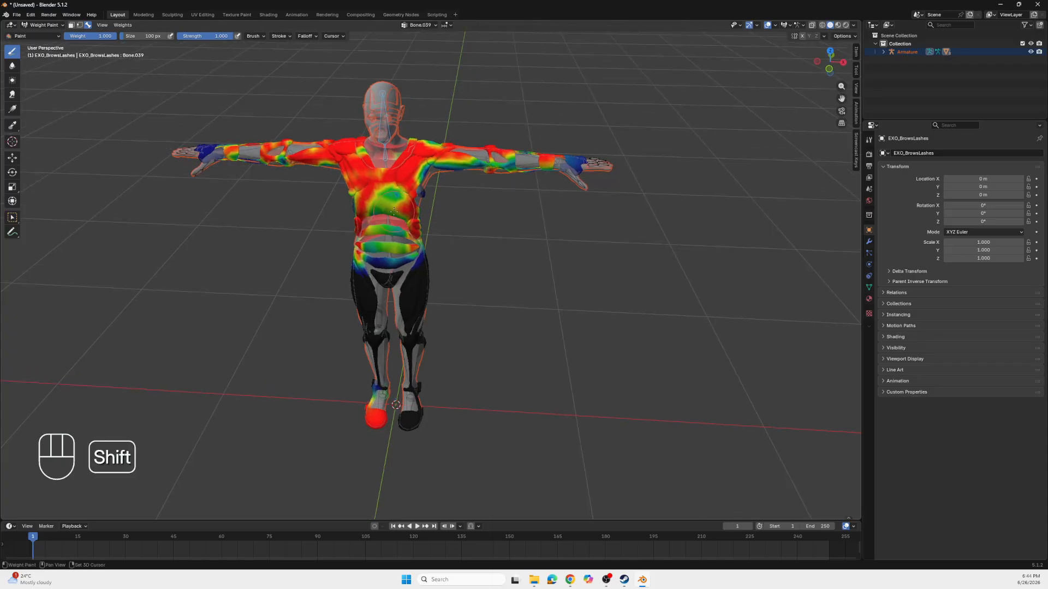
shift+drag(391, 205, 393, 209)
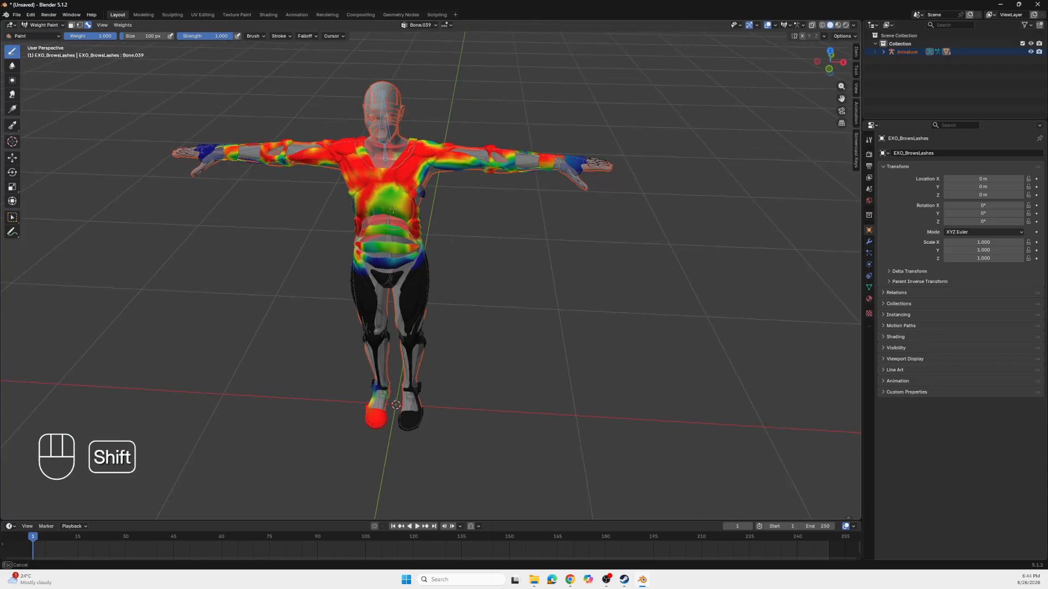
mouse_move(375, 249)
shift+mouse_down()
mouse_move(410, 246)
mouse_move(377, 229)
mouse_move(400, 234)
shift+mouse_up()
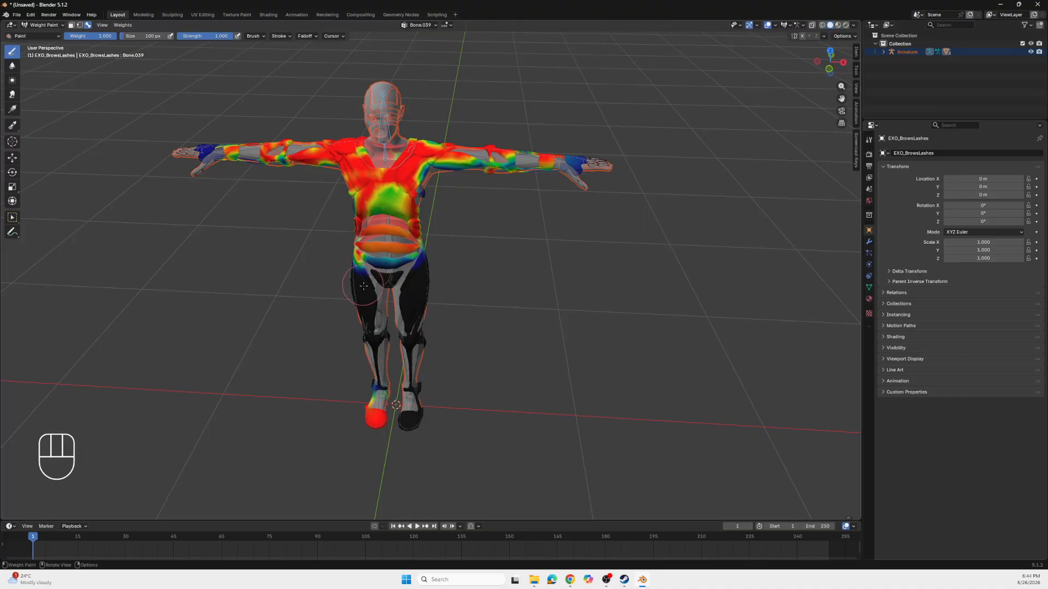
Paint Bone.039 weight on the front of both thighs and the left boot, and blur the weights on both boots
mouse_move(364, 285)
mouse_down()
mouse_move(358, 292)
mouse_move(377, 276)
mouse_move(355, 289)
mouse_move(385, 278)
mouse_move(371, 304)
mouse_move(363, 295)
mouse_move(360, 302)
mouse_move(415, 295)
mouse_move(418, 319)
mouse_up()
key(ctrl+z)
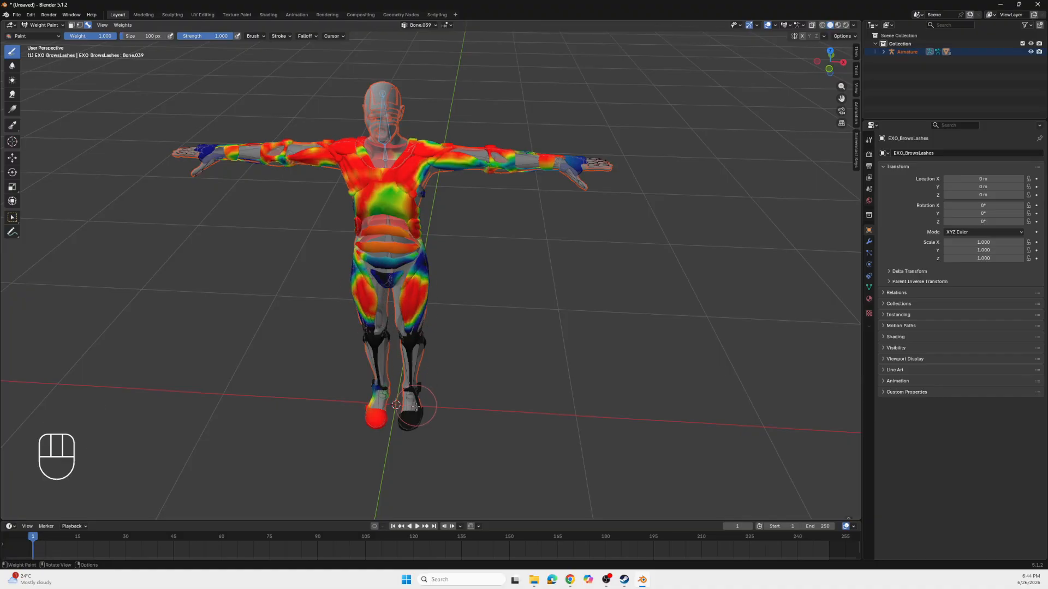
shift+click(369, 424)
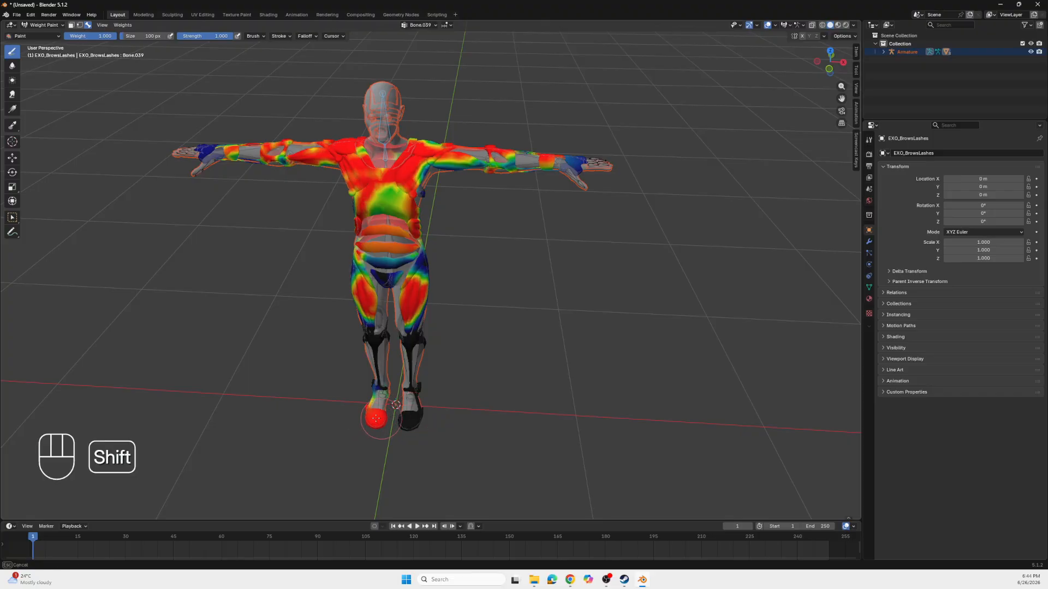
drag(406, 423, 408, 420)
shift+click(410, 419)
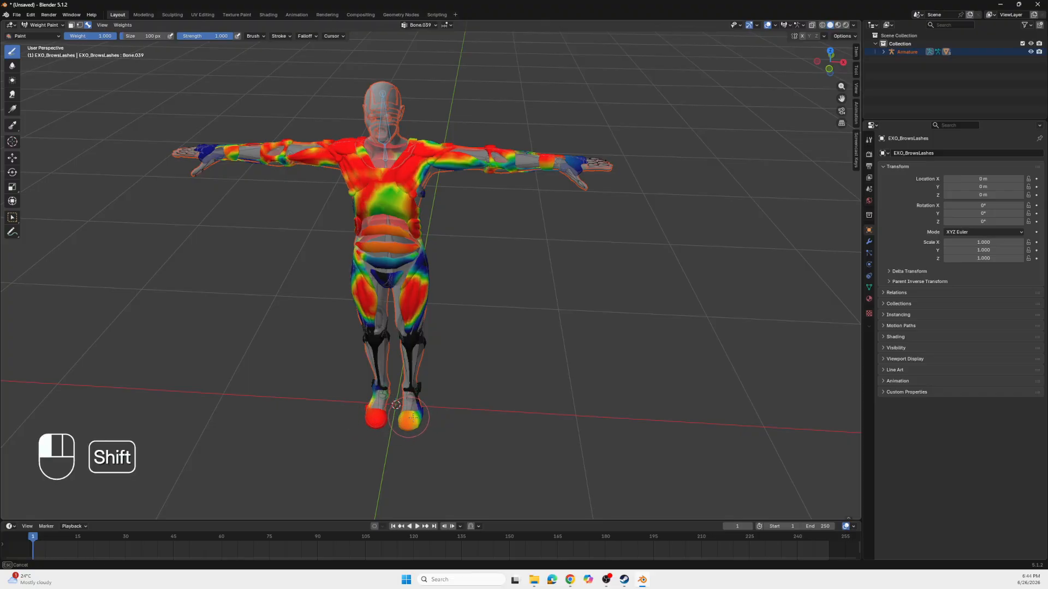
shift+click(410, 421)
mouse_move(377, 417)
middle_down()
mouse_move(392, 411)
mouse_move(383, 424)
middle_up()
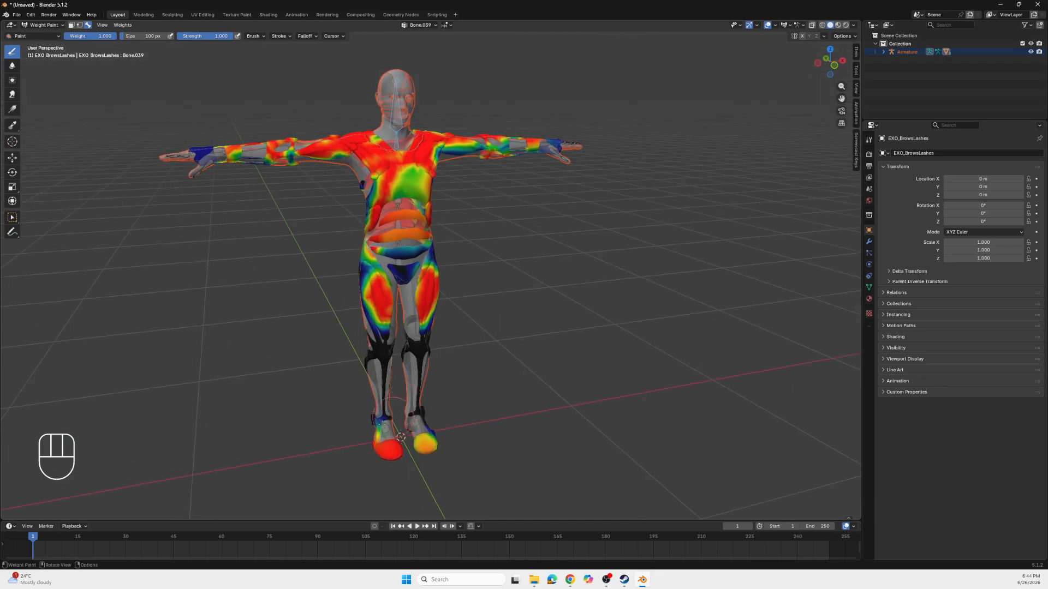
shift+click(378, 434)
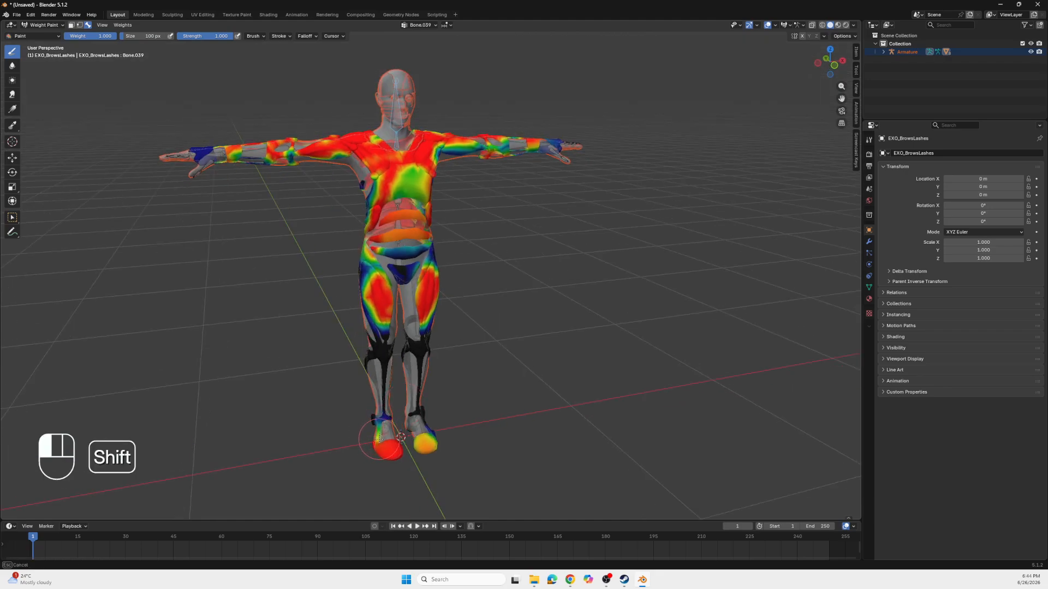
Paint Bone.039 weight on the front of both knees and shins, blurring it toward the ankles
click(419, 351)
click(385, 352)
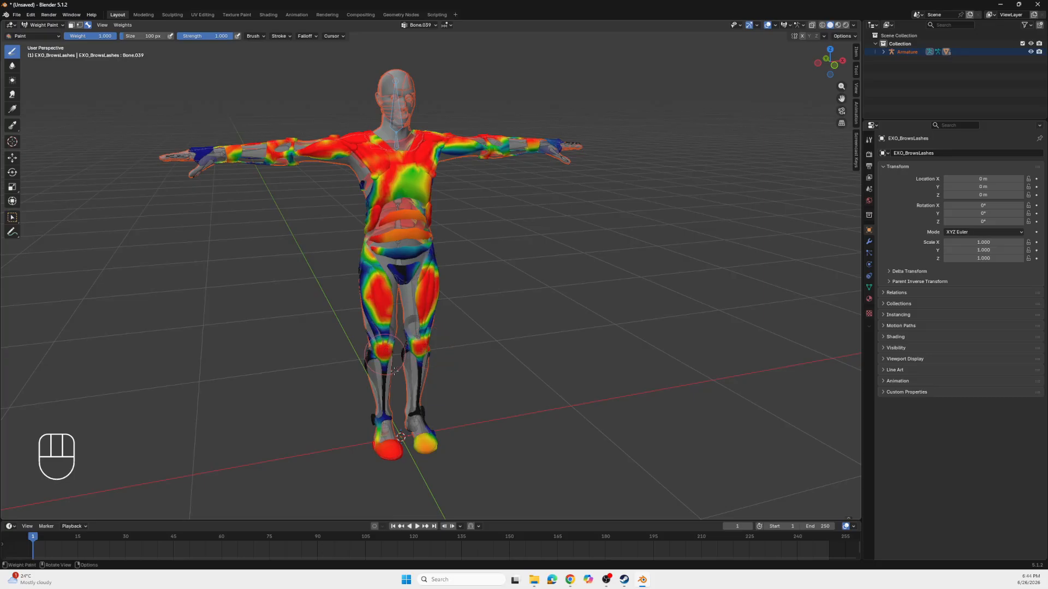
mouse_move(383, 372)
mouse_down()
mouse_move(385, 389)
mouse_move(389, 374)
mouse_move(419, 377)
mouse_up()
right_click(384, 386)
mouse_move(419, 379)
mouse_down()
mouse_move(421, 369)
mouse_move(420, 382)
mouse_up()
mouse_move(420, 382)
shift+mouse_down()
mouse_move(421, 371)
mouse_move(415, 394)
shift+mouse_up()
Paint Bone.039 weight on both calves, the bands behind the knees and the back of the lower left leg
mouse_move(415, 394)
middle_down()
mouse_move(394, 385)
mouse_move(472, 370)
middle_up()
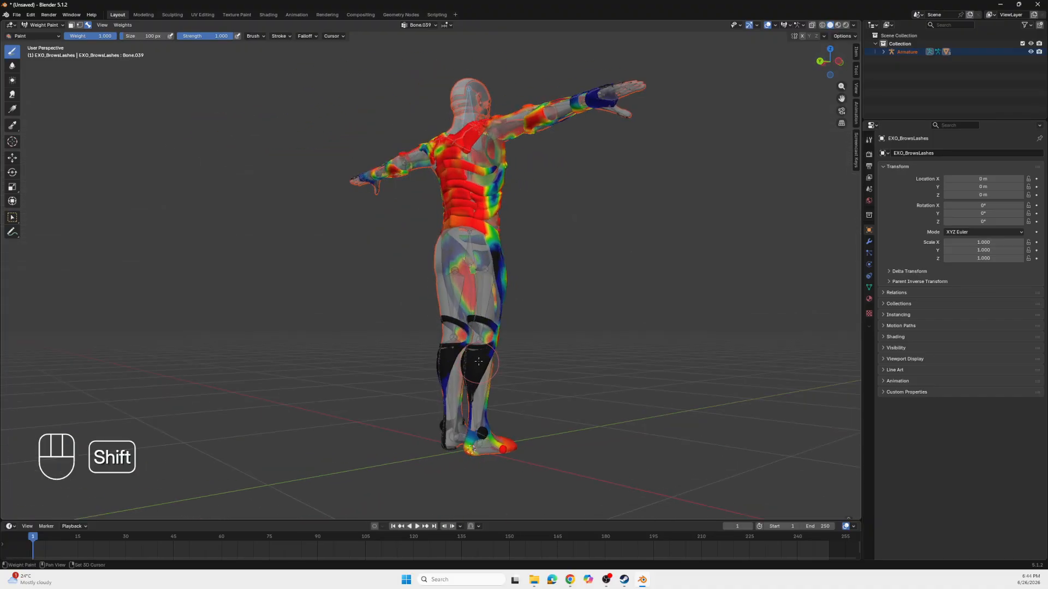
mouse_move(474, 368)
mouse_down()
mouse_move(473, 382)
mouse_move(468, 360)
mouse_move(493, 362)
mouse_up()
middle_drag(493, 362, 494, 364)
drag(438, 349, 446, 354)
drag(442, 308, 483, 316)
middle_drag(499, 328, 502, 331)
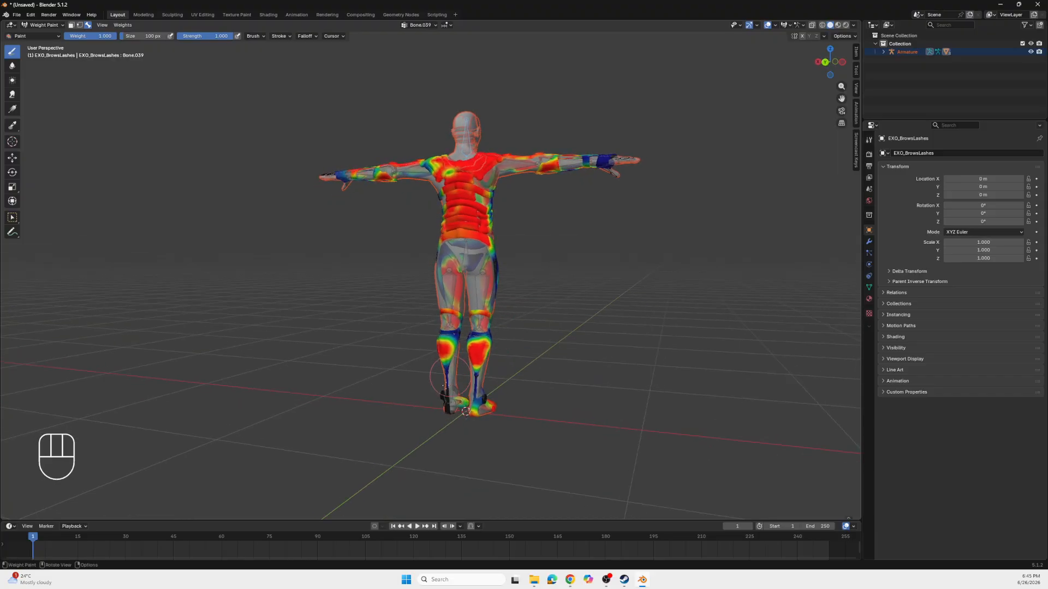
drag(446, 378, 442, 398)
Leave Weight Paint mode and return the character to Object Mode
mouse_move(536, 376)
middle_down()
mouse_move(394, 383)
mouse_move(404, 386)
middle_up()
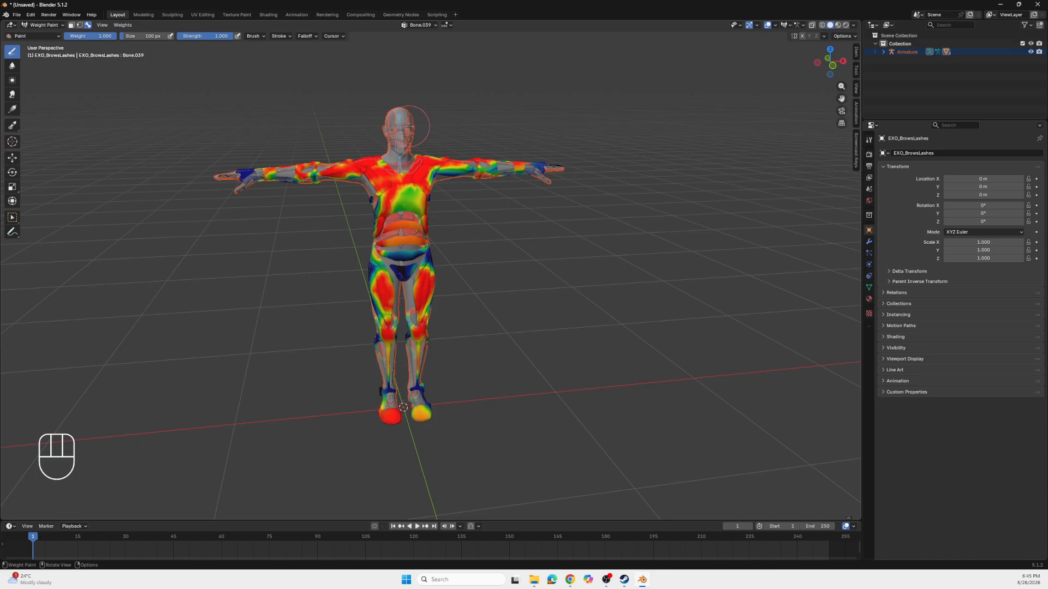
middle_drag(409, 126, 393, 159)
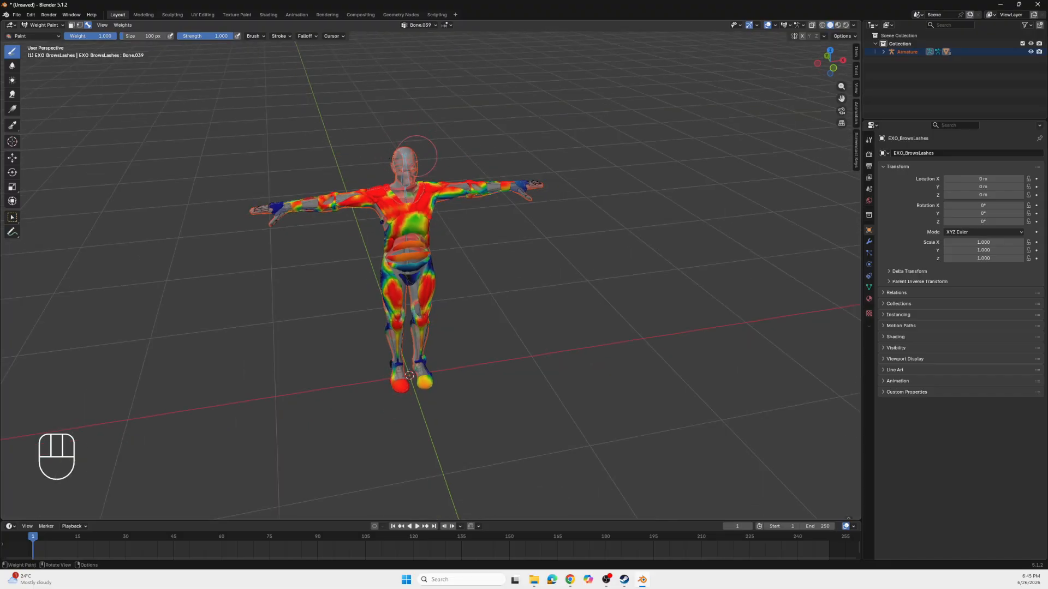
click(43, 25)
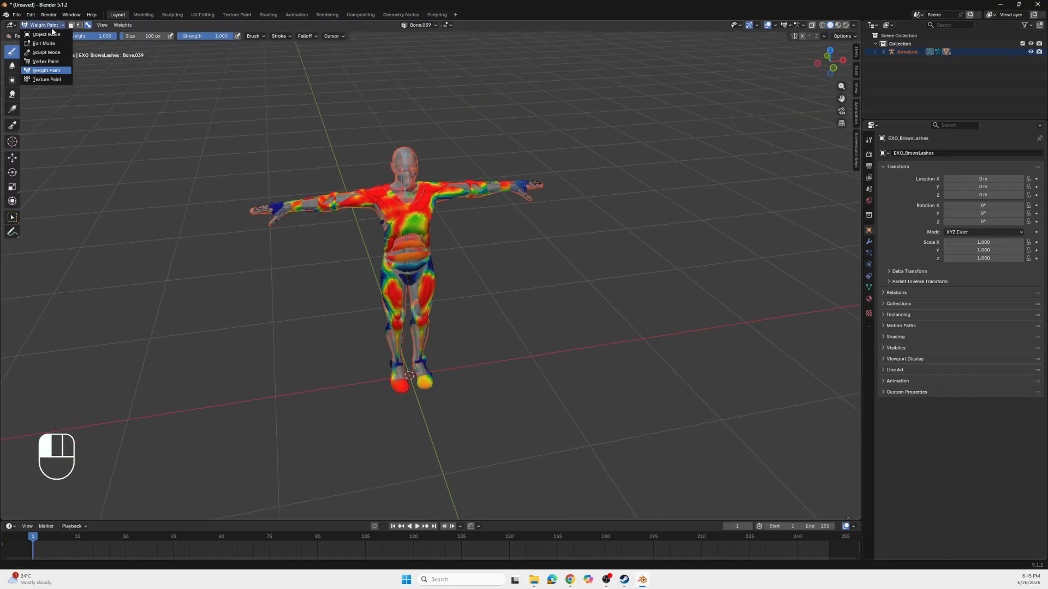
click(41, 55)
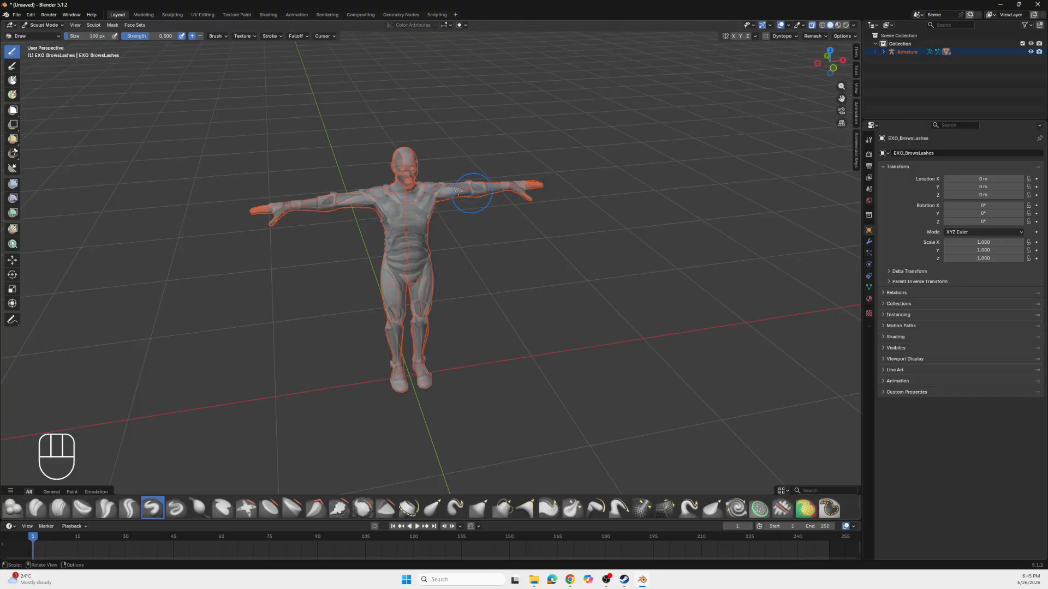
click(43, 25)
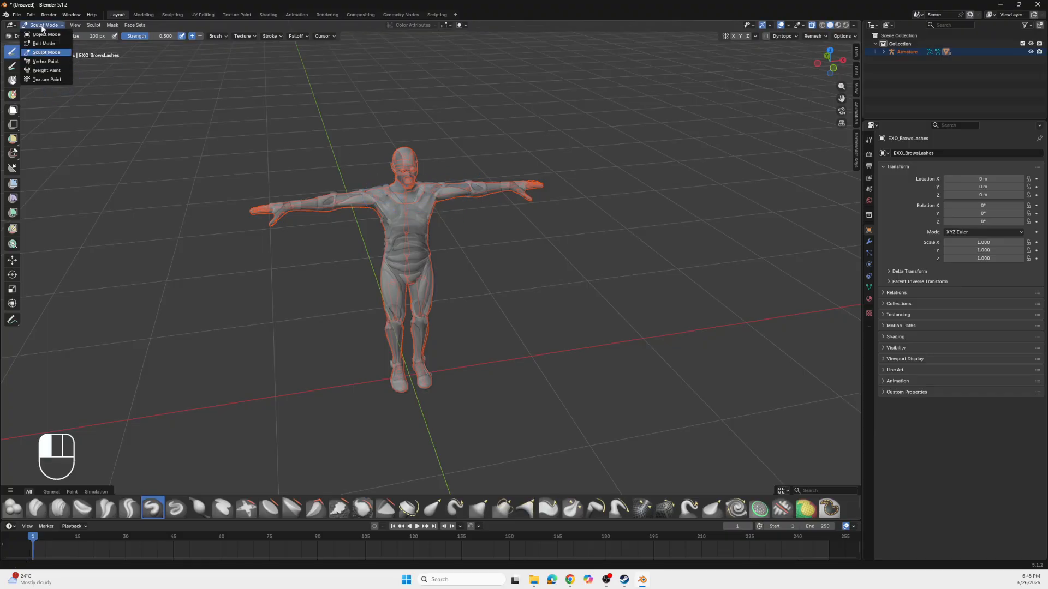
click(41, 36)
Box-select the whole character together with its armature
click(575, 232)
drag(604, 121, 180, 407)
middle_drag(423, 365, 401, 327)
click(464, 285)
middle_drag(546, 240, 520, 230)
drag(565, 135, 235, 382)
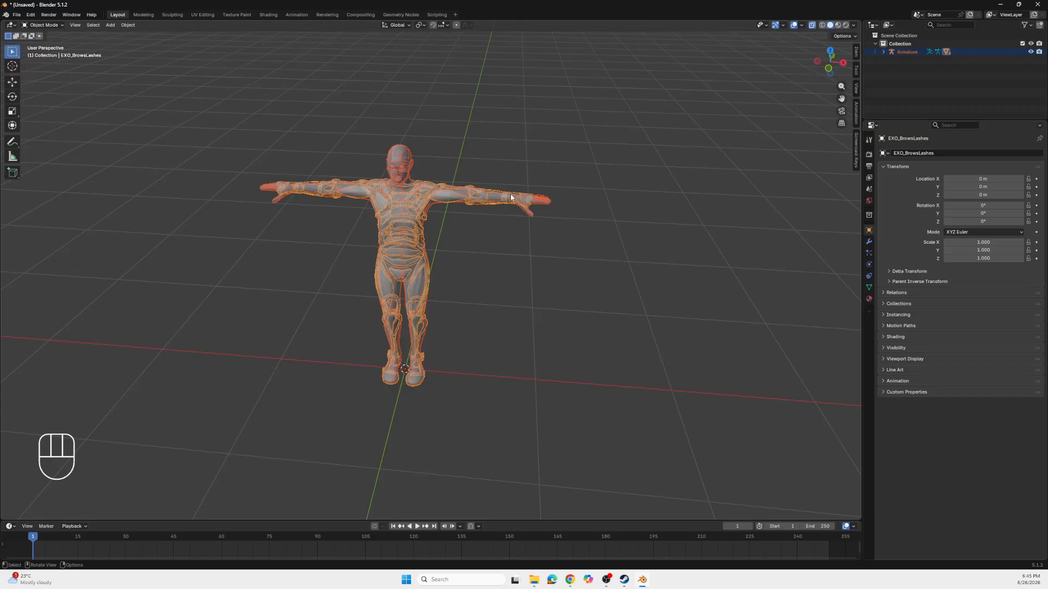
Select only the Armature object, expand its hierarchy and switch it to Pose Mode
click(902, 53)
click(884, 52)
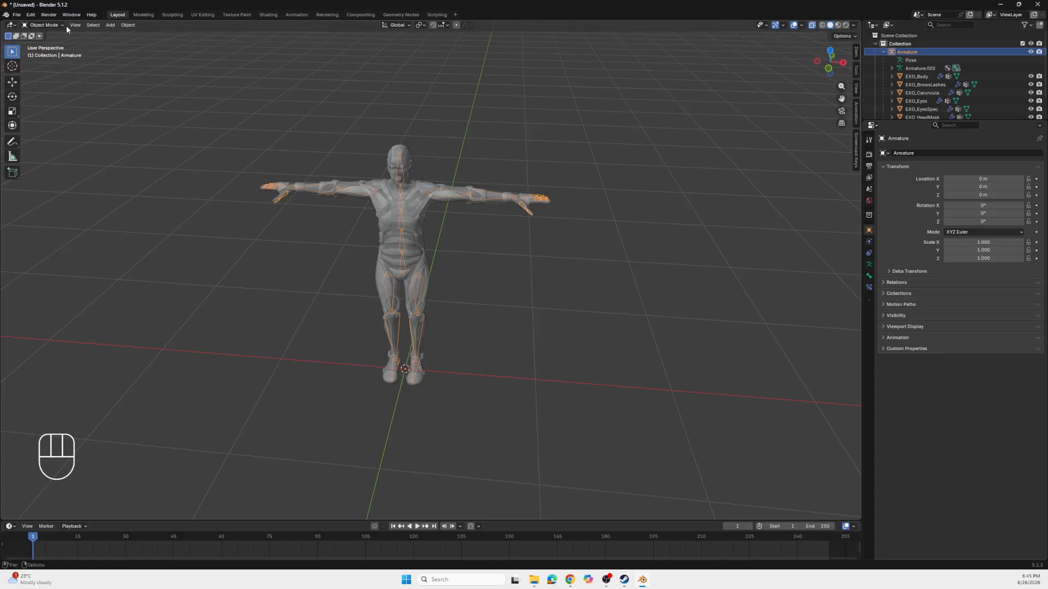
click(45, 26)
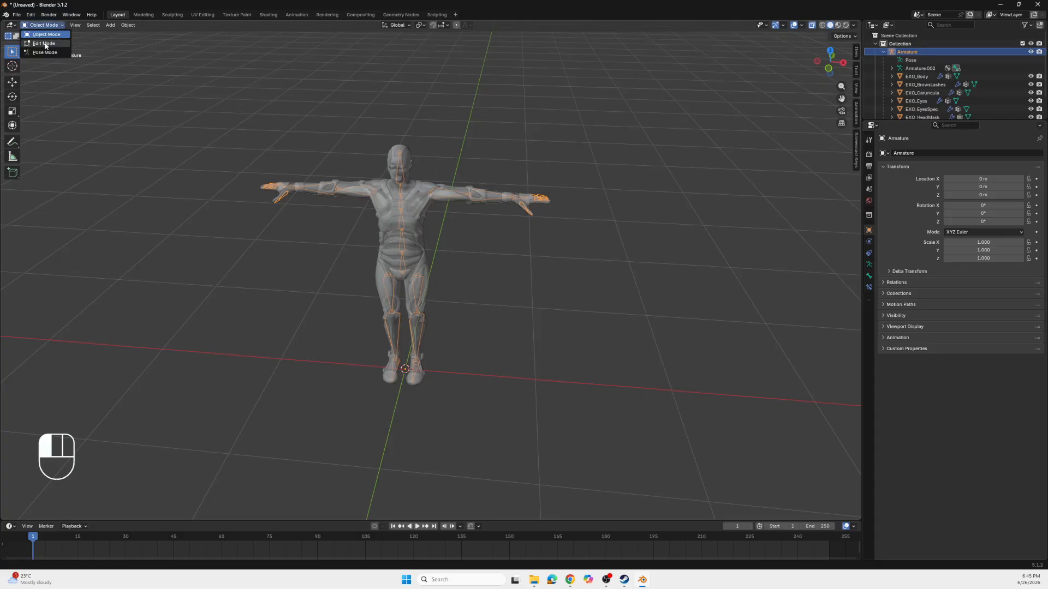
click(438, 197)
key(a)
click(402, 202)
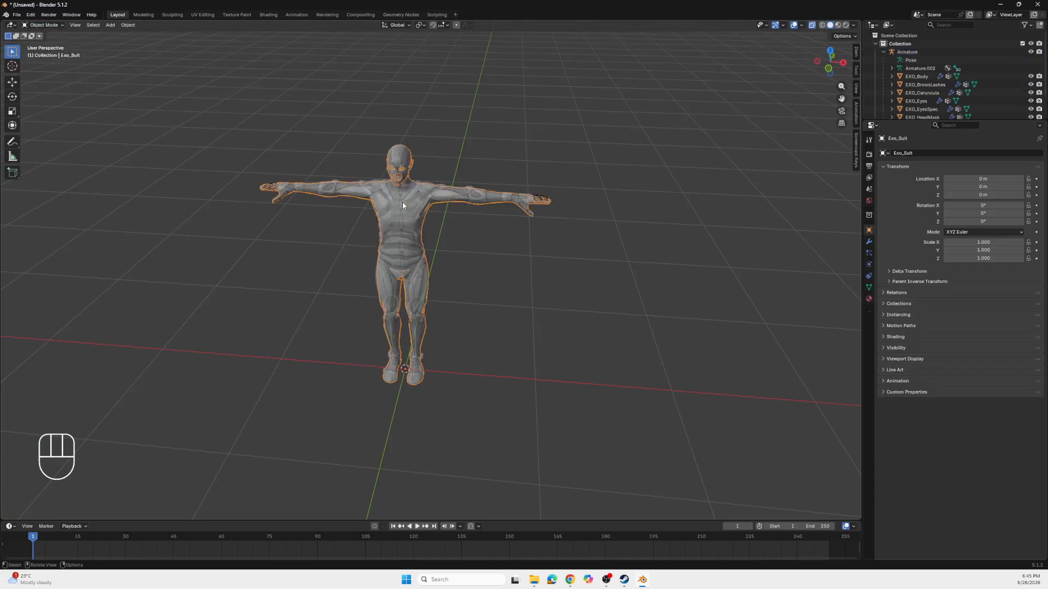
click(44, 25)
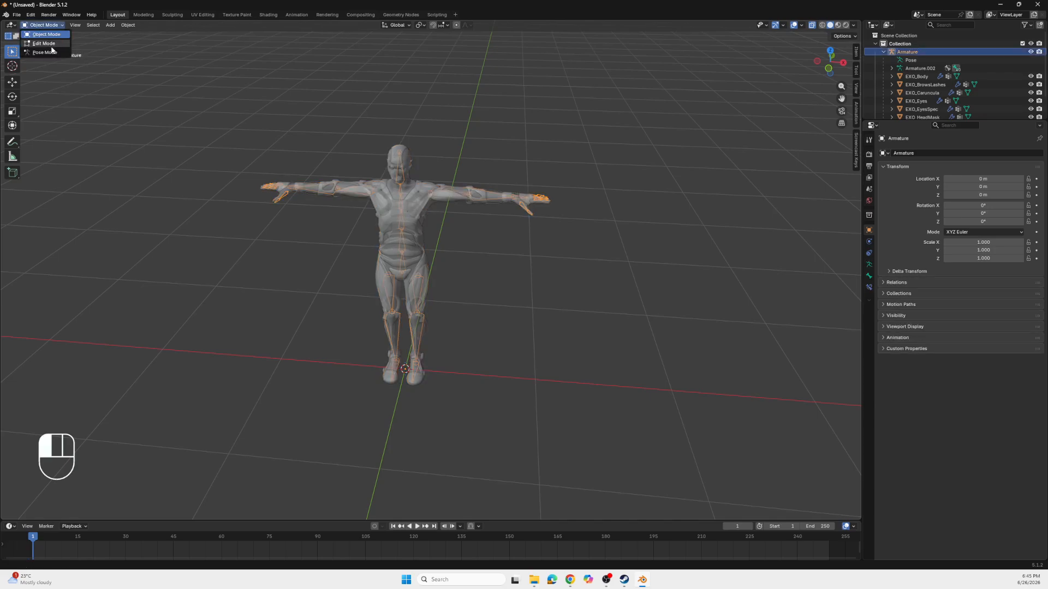
click(44, 54)
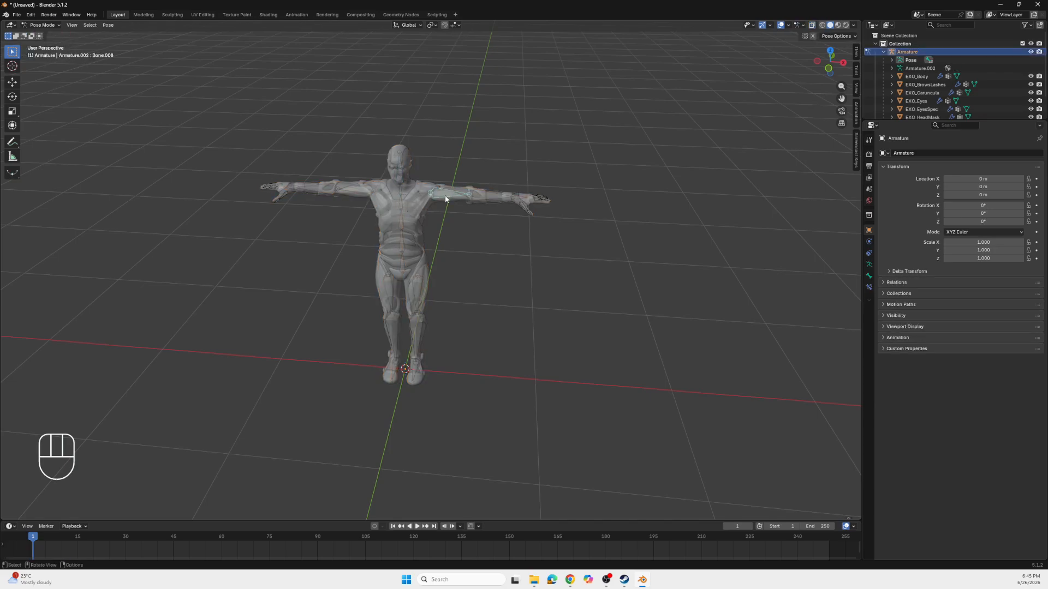
Test-rotate the upper-arm bone Bone.008 to check how the suit deforms, and bring the arm back to its original pose
key(r)
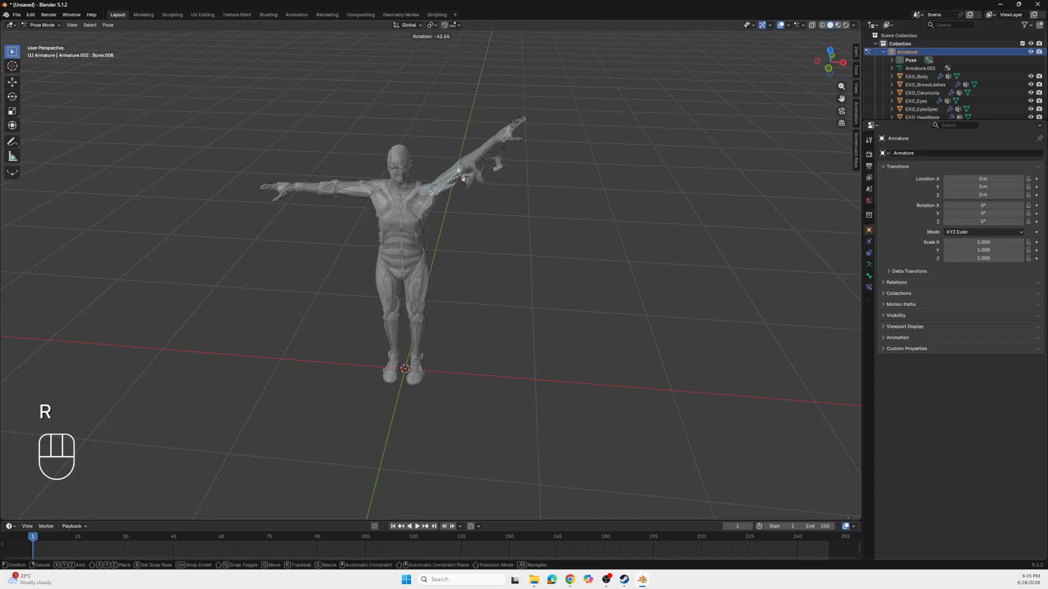
key(r)
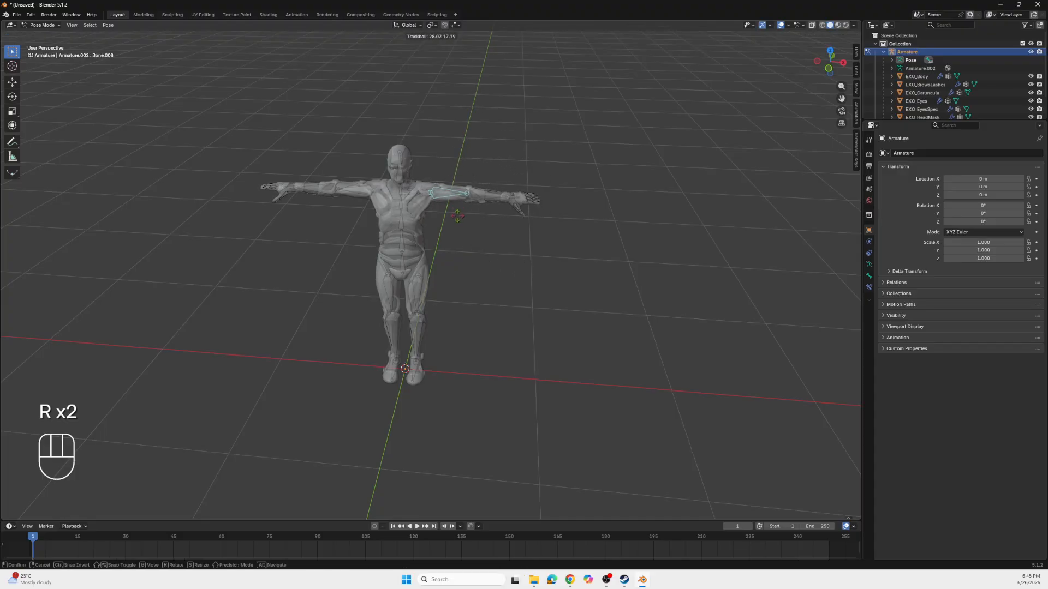
key(r)
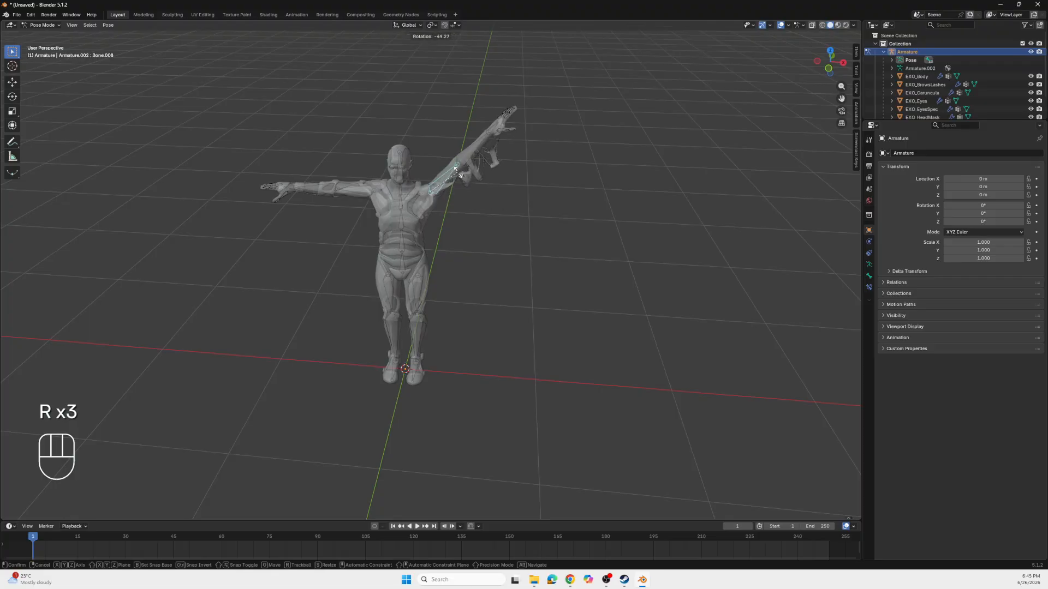
click(468, 203)
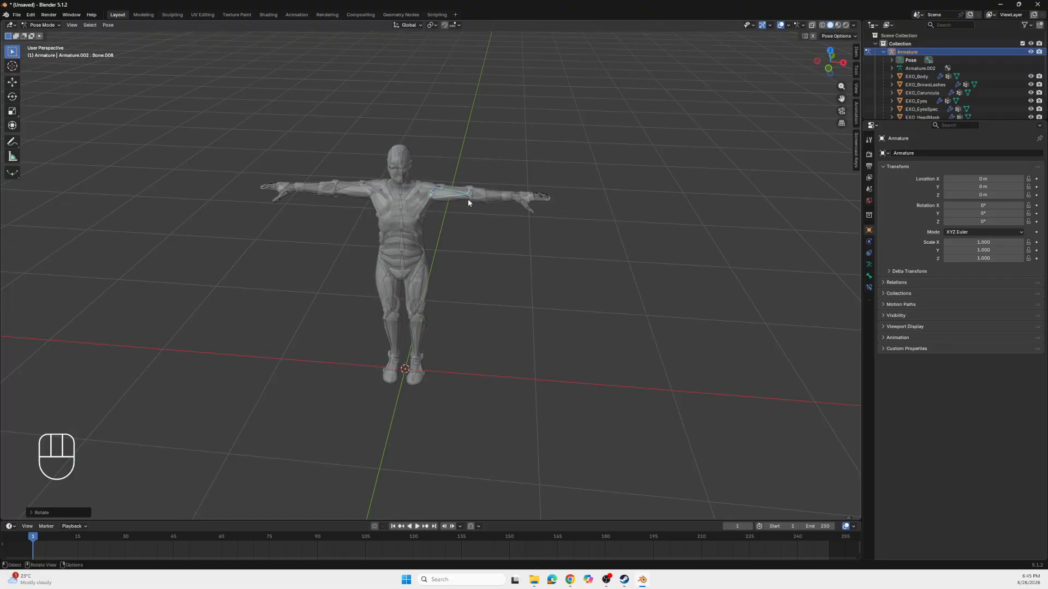
Box-select all of the armature's bones in Pose Mode
drag(522, 152, 256, 380)
right_click(419, 205)
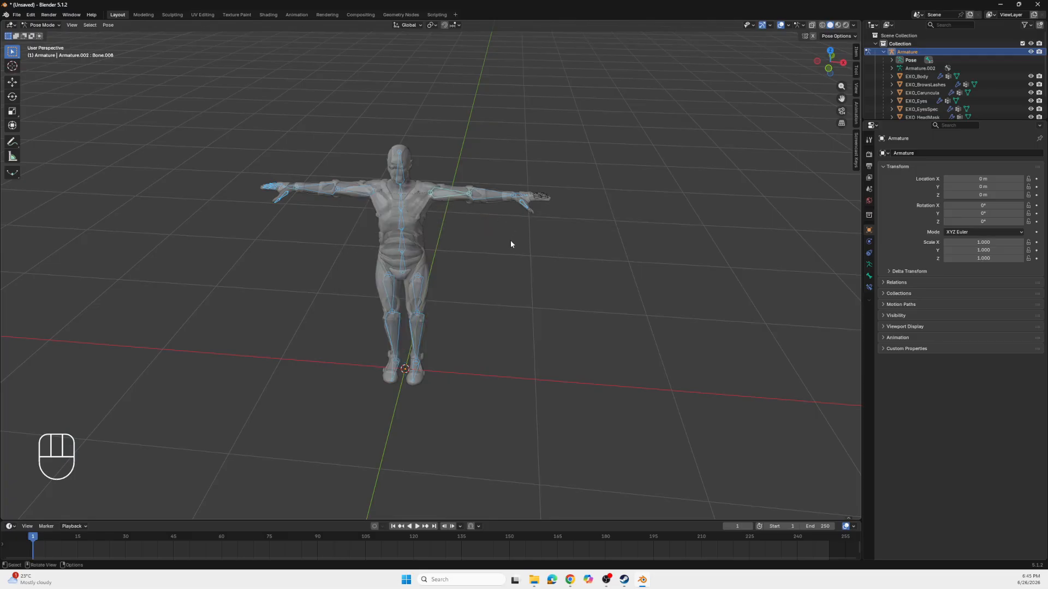
drag(522, 127, 285, 372)
key(shift+a)
scroll(505, 202, up, 4)
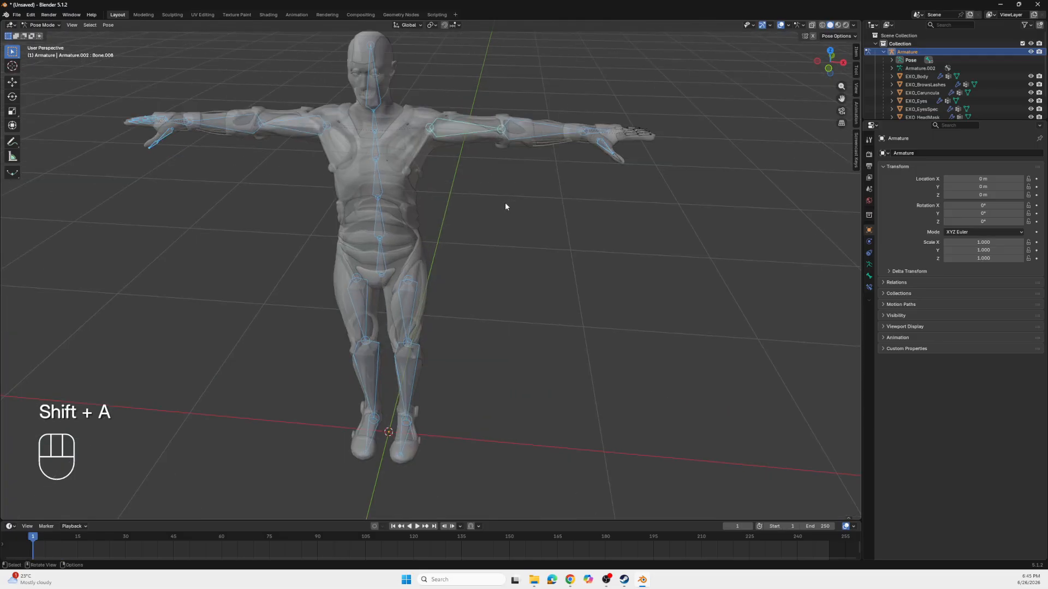
scroll(521, 178, down, 1)
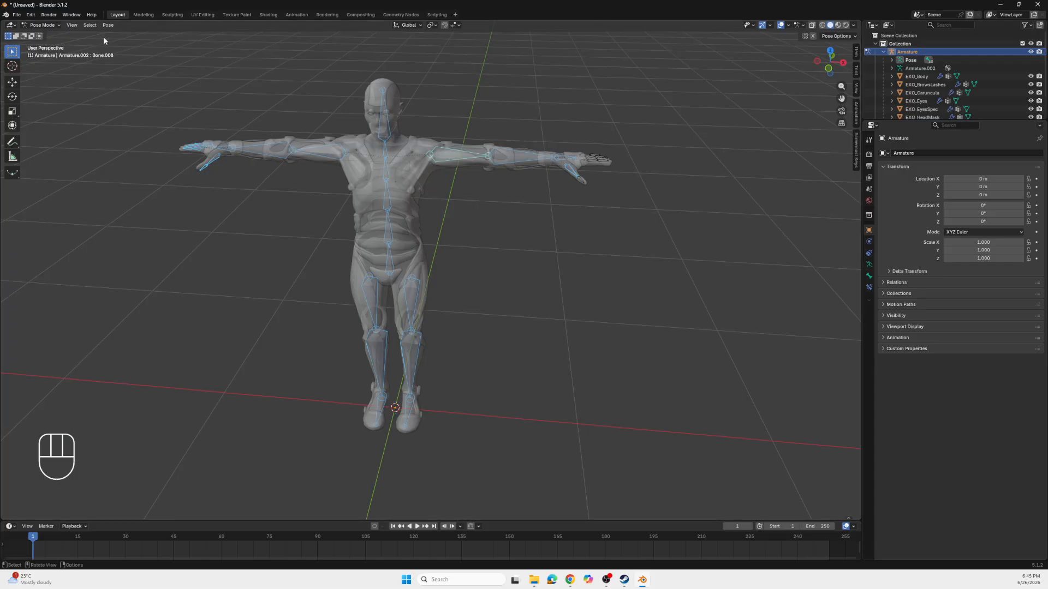
click(47, 26)
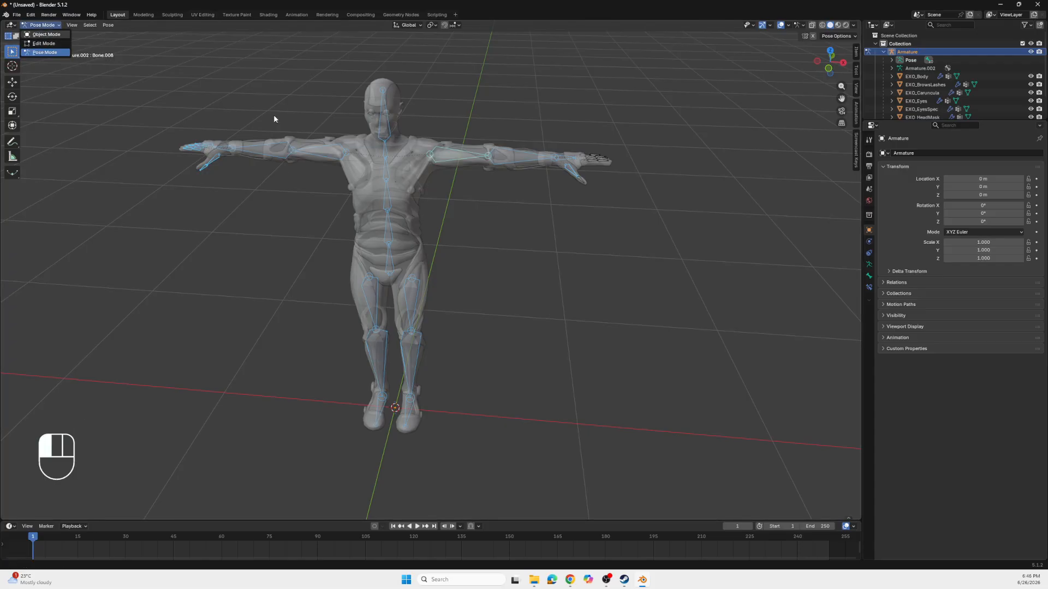
click(499, 108)
drag(522, 65, 229, 371)
click(30, 15)
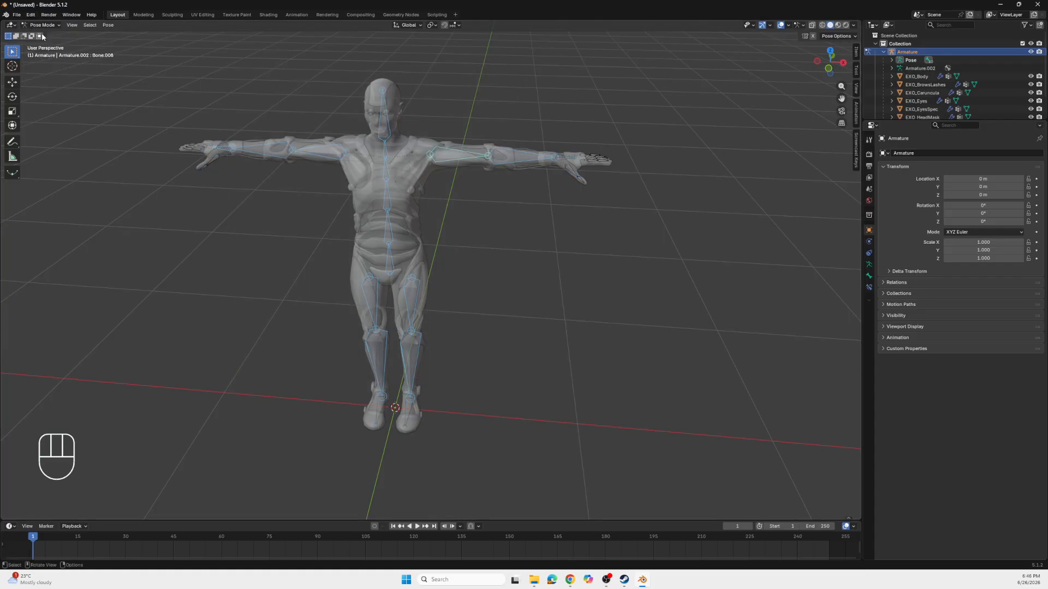
click(41, 25)
drag(655, 121, 403, 250)
Slightly rotate the two upper-arm bones, Bone.008 and Bone.024, to test how both arms deform
click(518, 184)
click(475, 155)
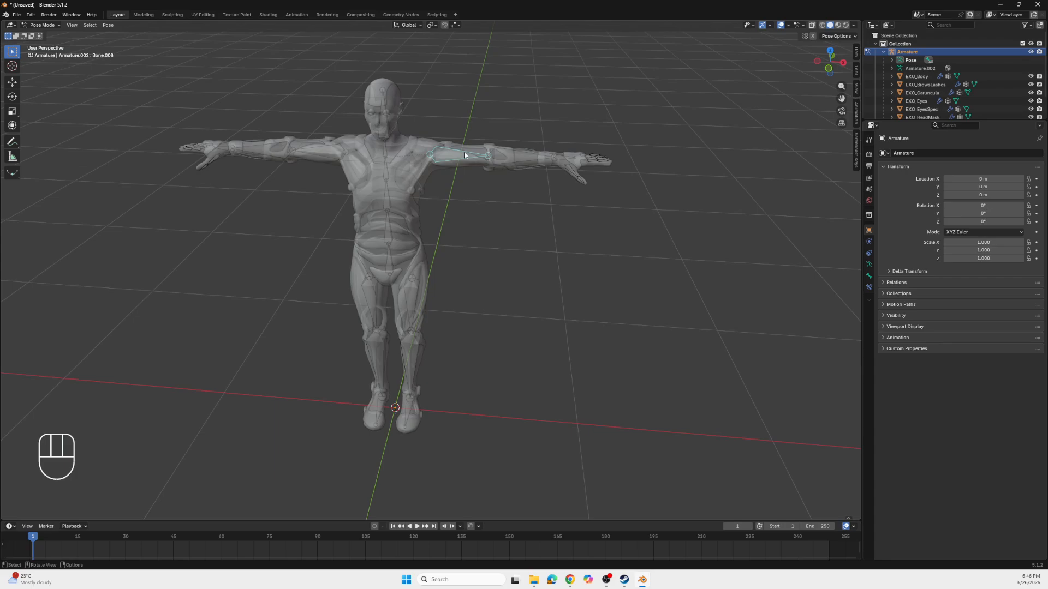
key(r)
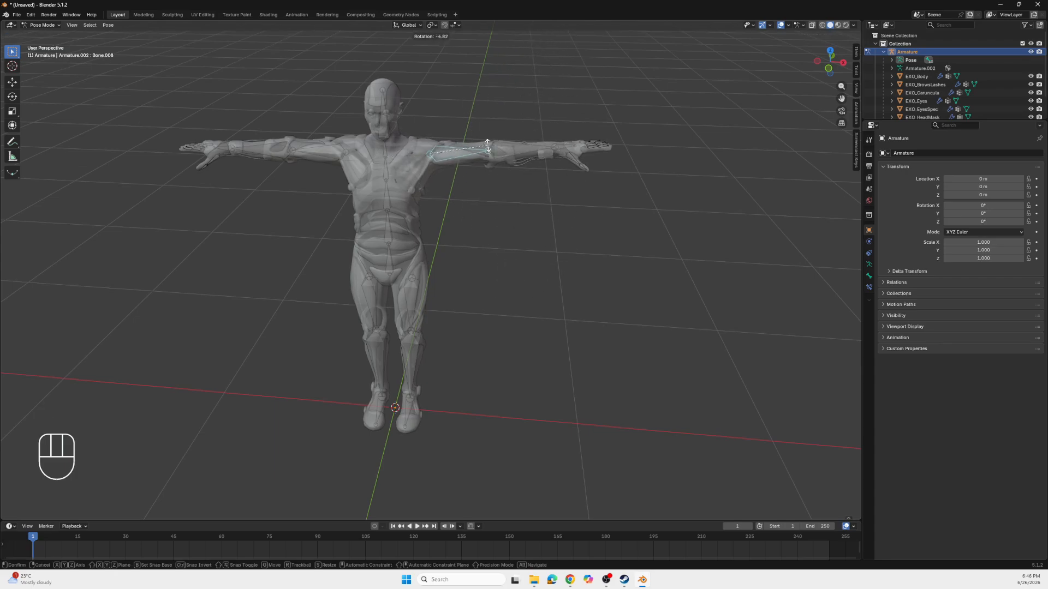
click(487, 156)
click(351, 155)
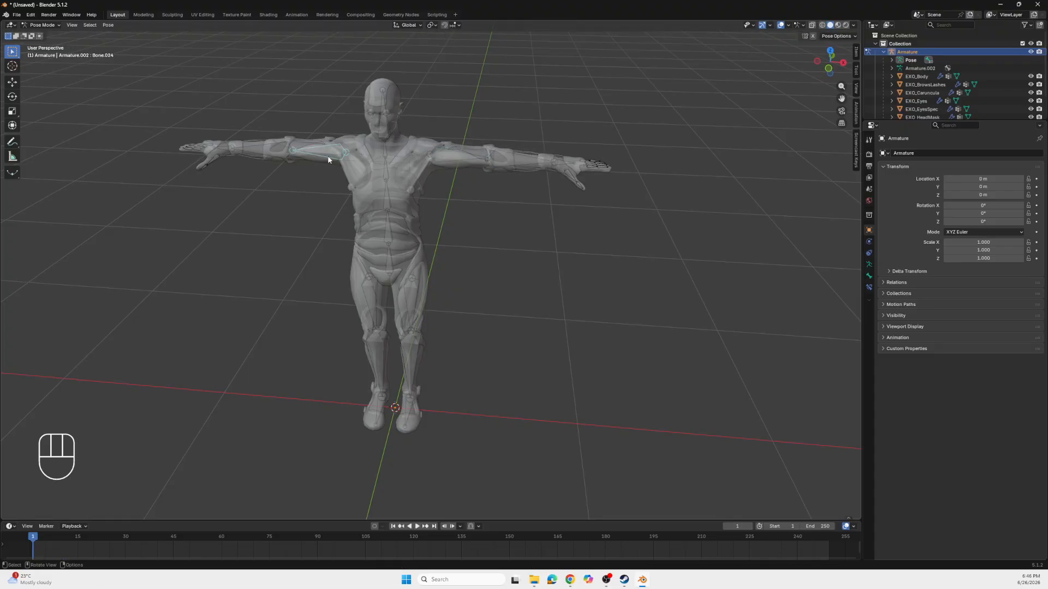
key(r)
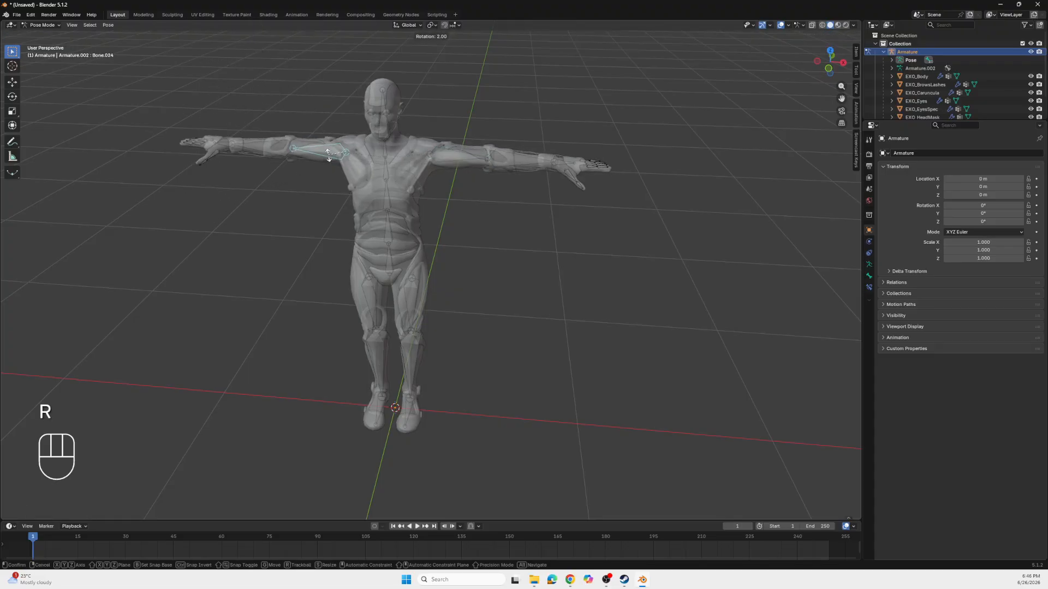
click(328, 156)
Try rotating the thigh bone Bone.037 to test how the leg deforms, and cancel the rotation
click(387, 229)
click(373, 304)
key(r)
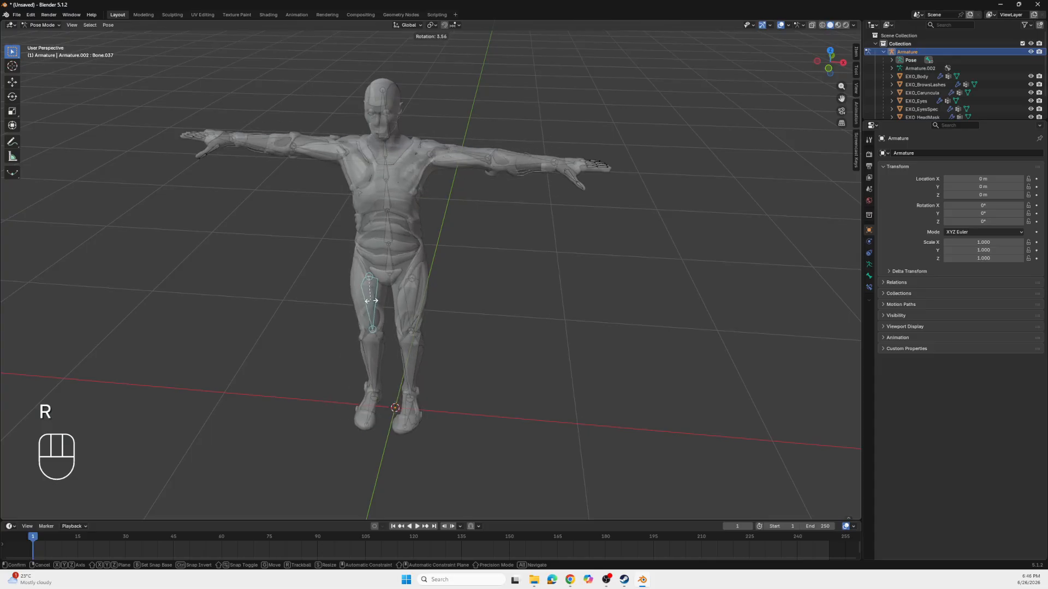
key(Escape)
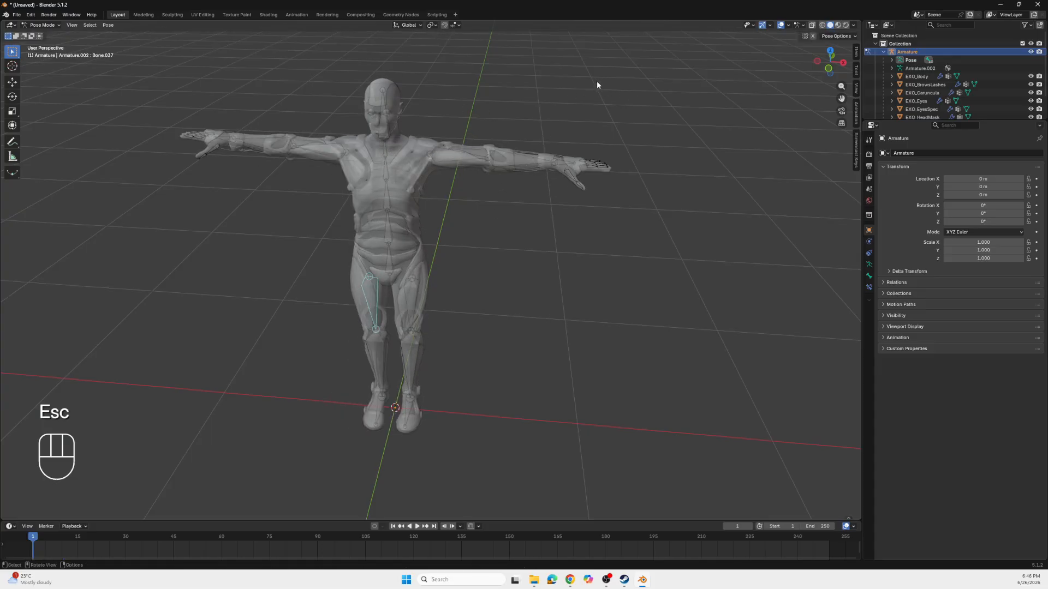
Box-select the bones across the whole character, and select the upper-arm bone Bone.008 on its own
drag(597, 82, 238, 352)
click(238, 352)
drag(619, 78, 146, 421)
scroll(238, 393, down, 1)
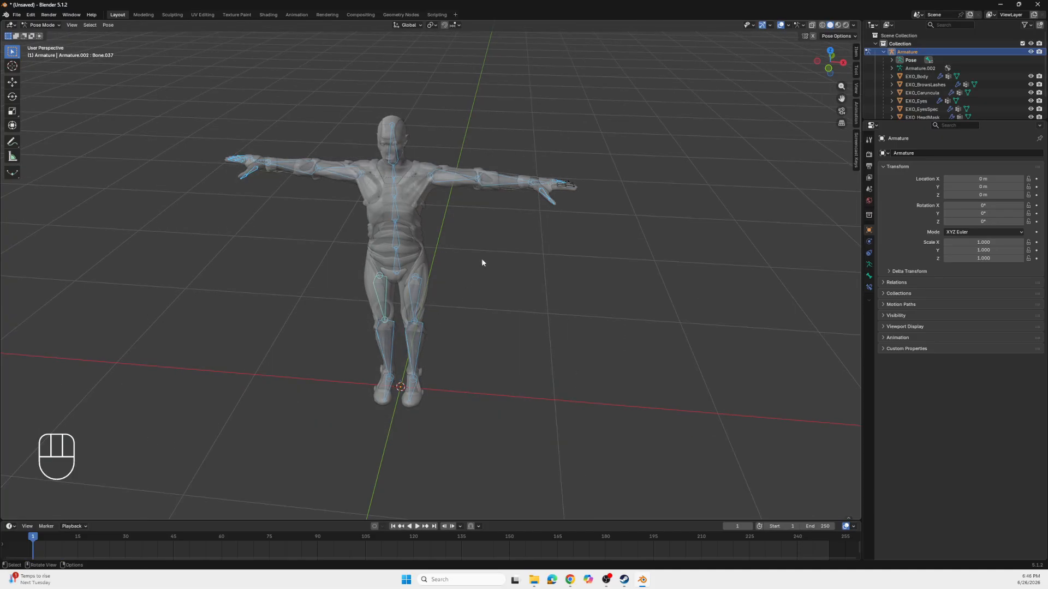
drag(588, 128, 252, 384)
drag(320, 152, 159, 241)
click(240, 307)
click(442, 186)
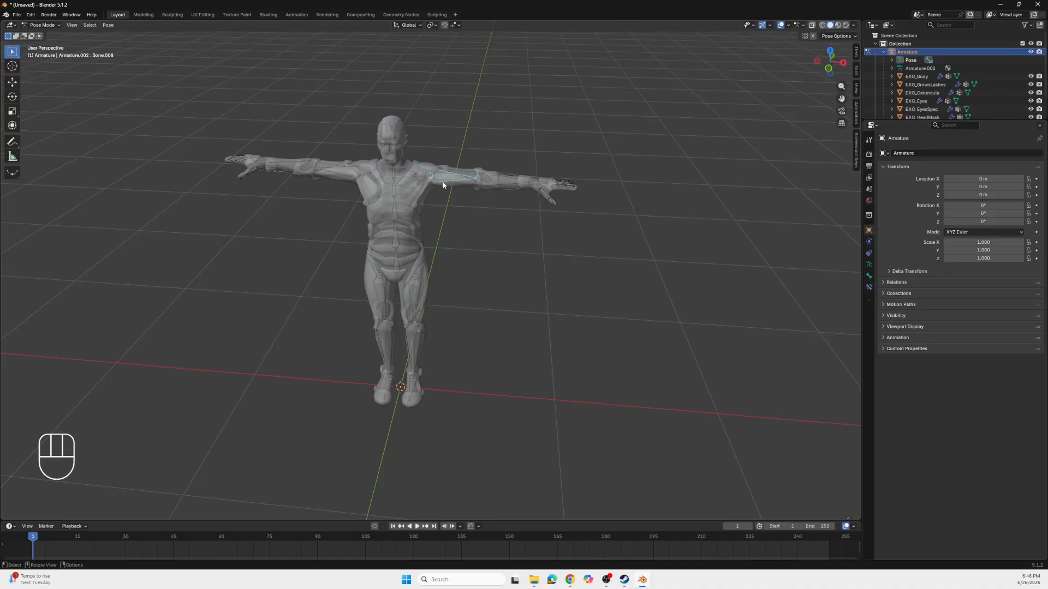
drag(609, 74, 180, 440)
Switch the armature to Object Mode and back to Pose Mode
click(42, 25)
click(47, 30)
click(48, 26)
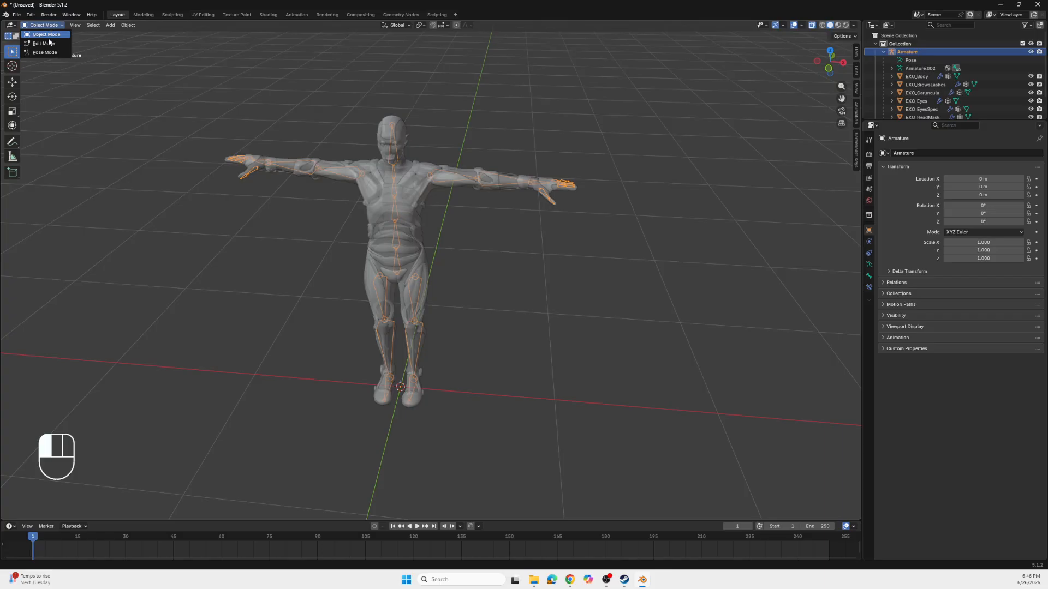
click(45, 53)
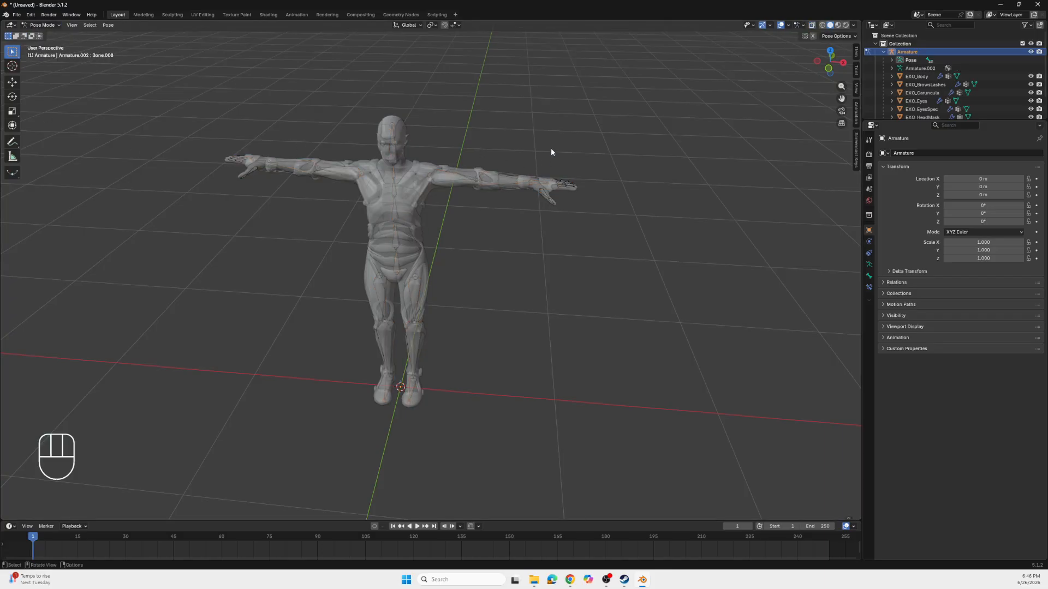
Select the chest bone Bone.005 and upper-arm bone Bone.008 individually, and box-select the complete skeleton
drag(586, 100, 242, 394)
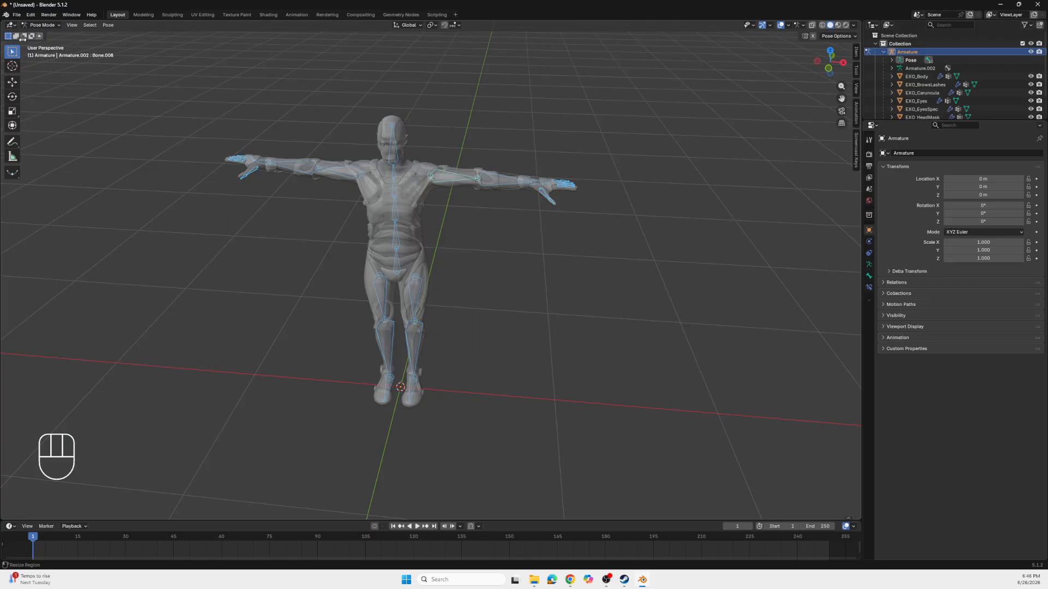
click(51, 25)
click(400, 193)
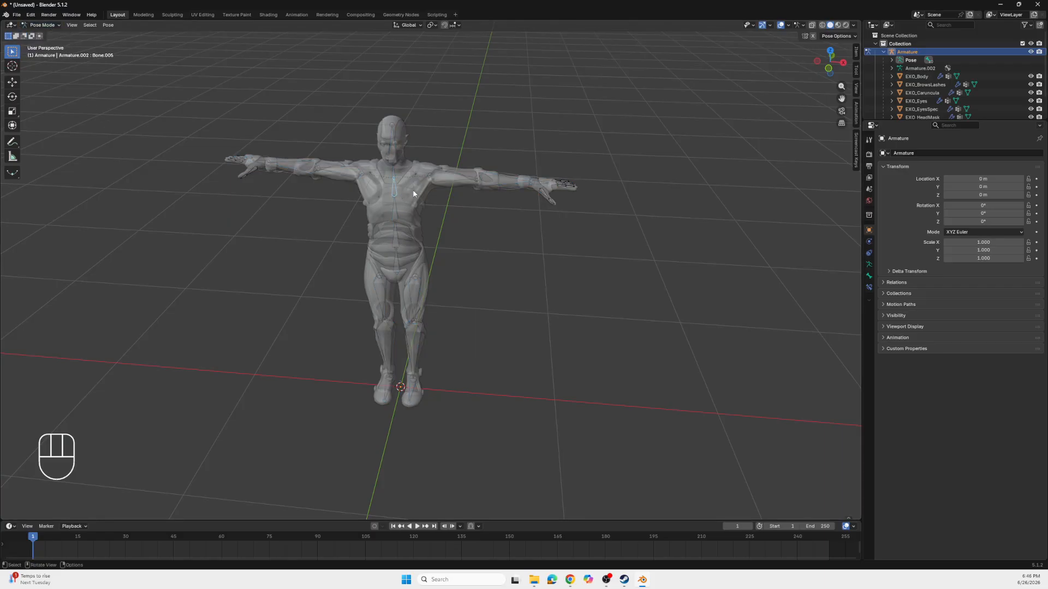
drag(601, 54, 139, 474)
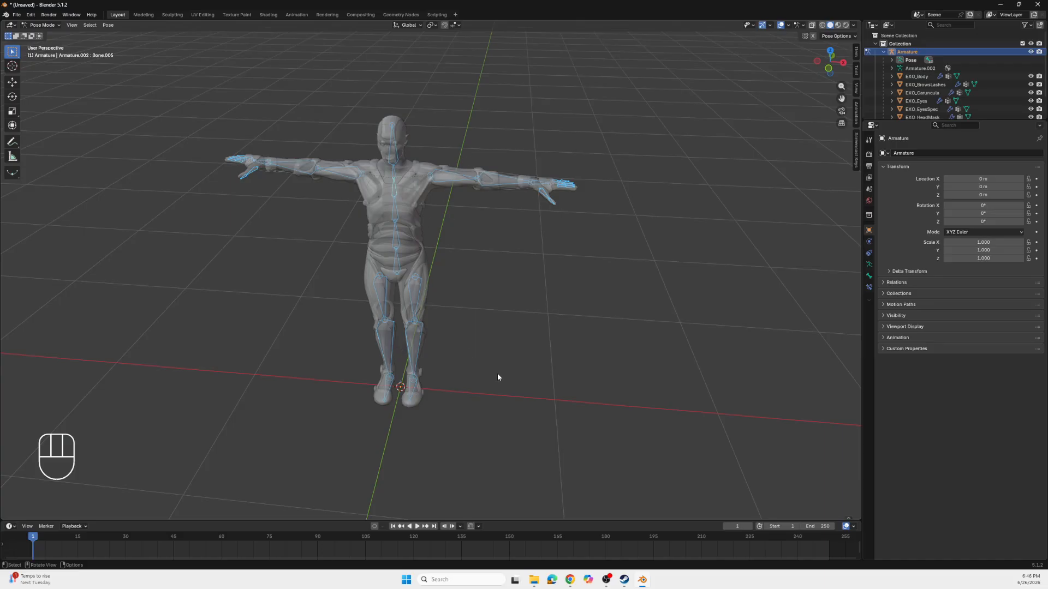
click(440, 181)
click(237, 327)
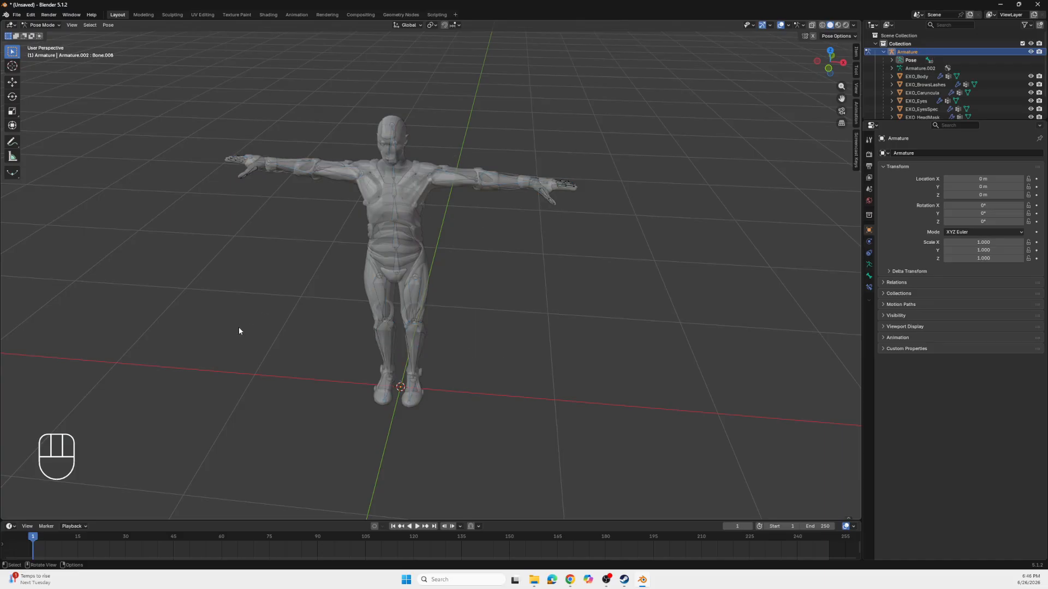
right_click(194, 401)
drag(585, 129, 181, 451)
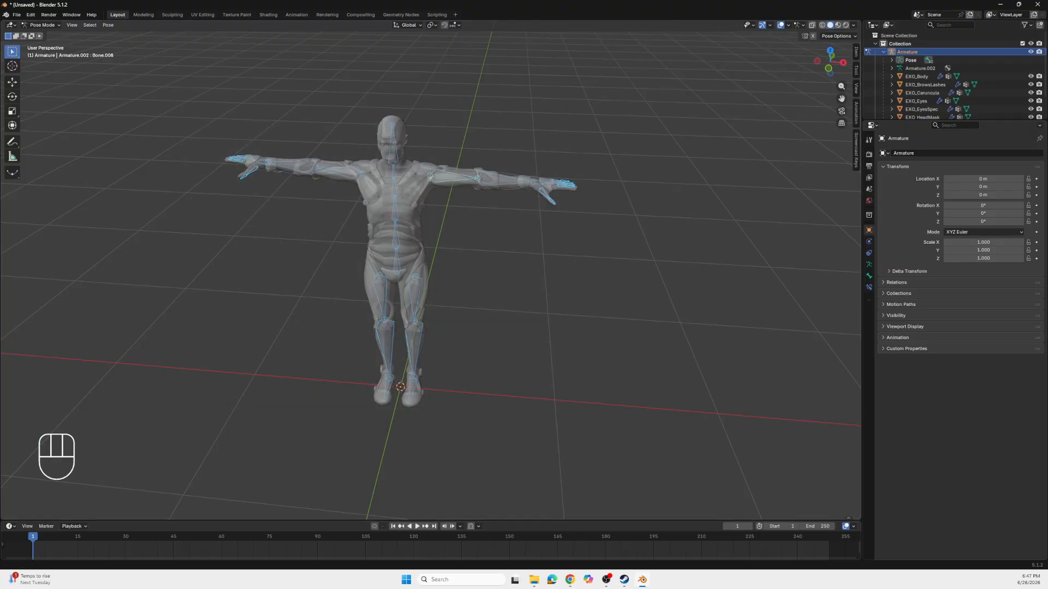